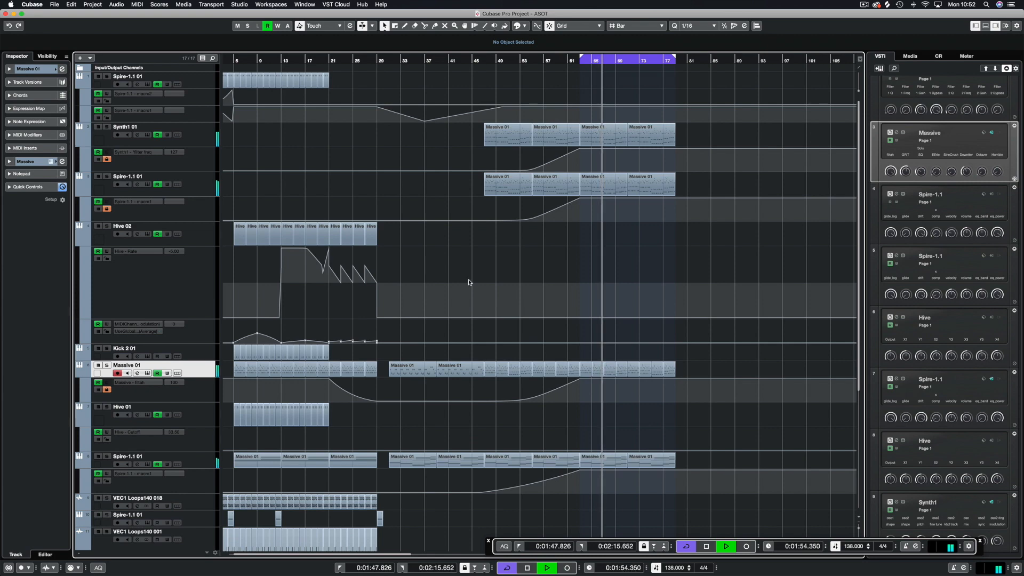
- Solo the Synth1 01 track and view the settings of its Synth1 instrument
left_click(106, 127)
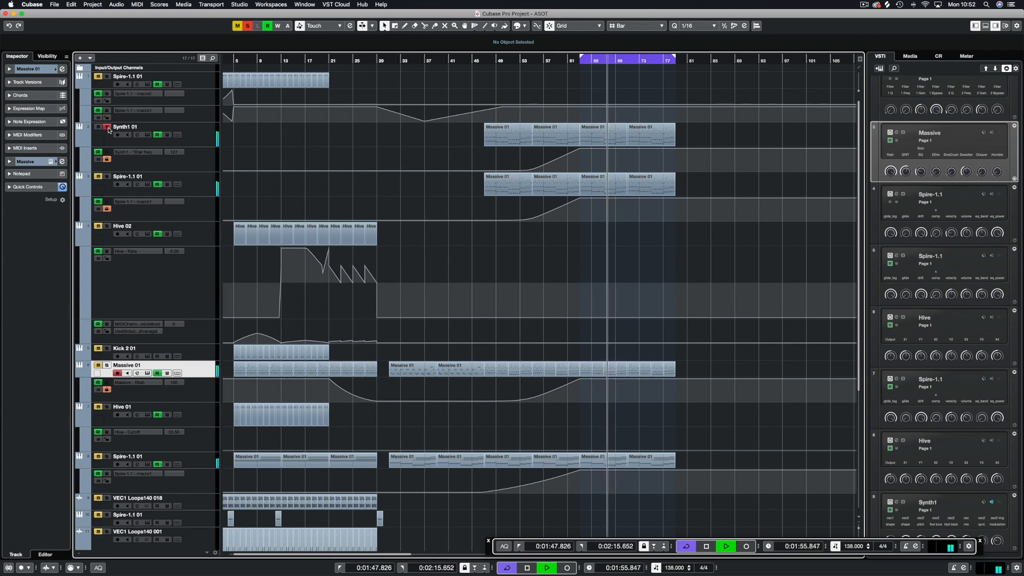
left_click(52, 161)
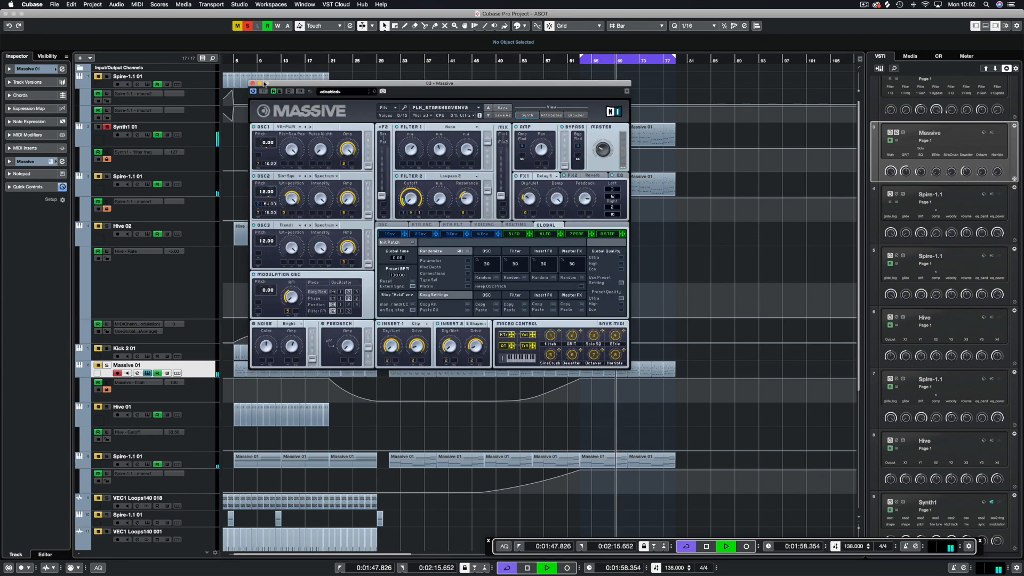
left_click(51, 162)
left_click(198, 139)
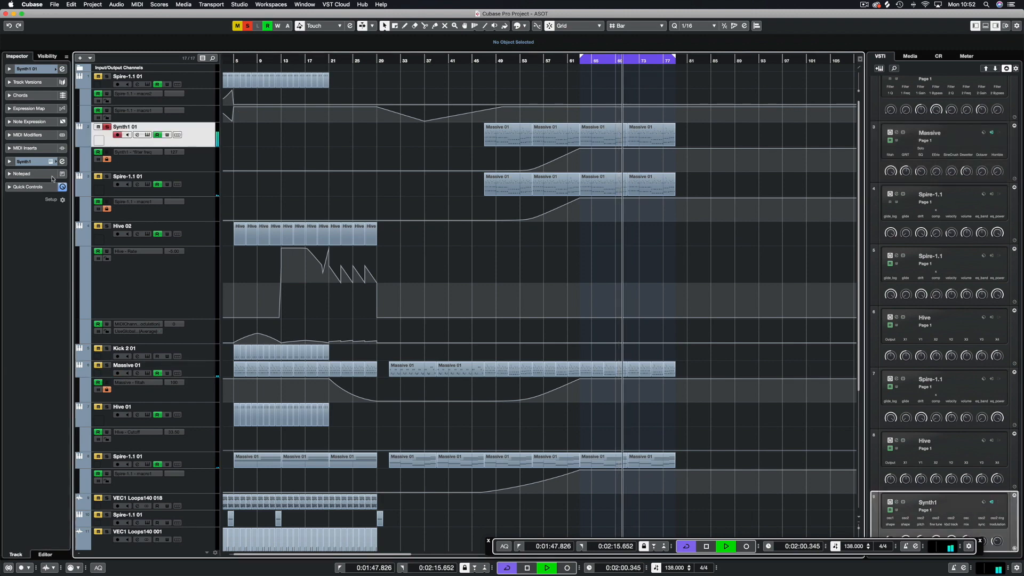
left_click(52, 161)
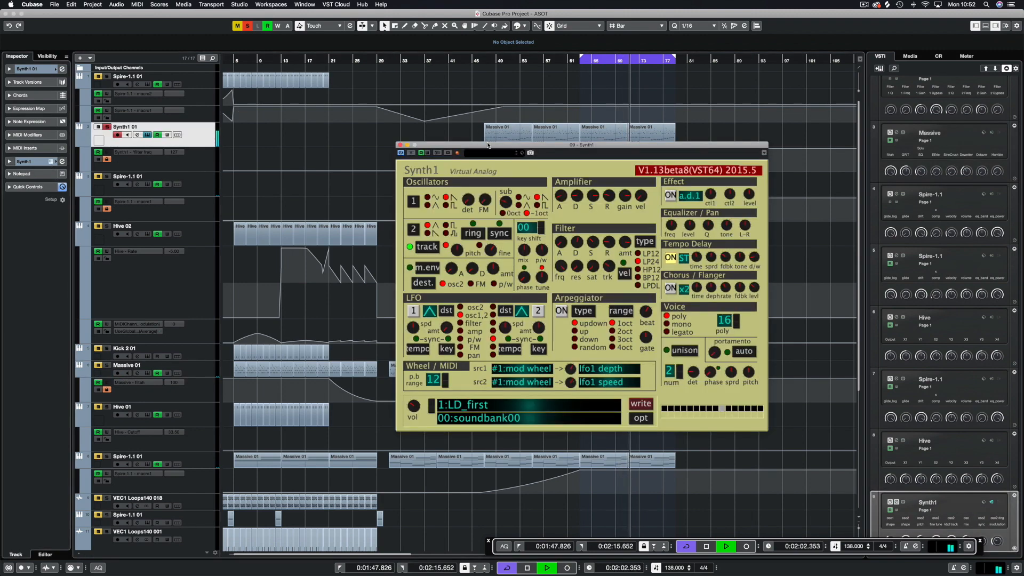
left_click_drag(494, 146, 382, 84)
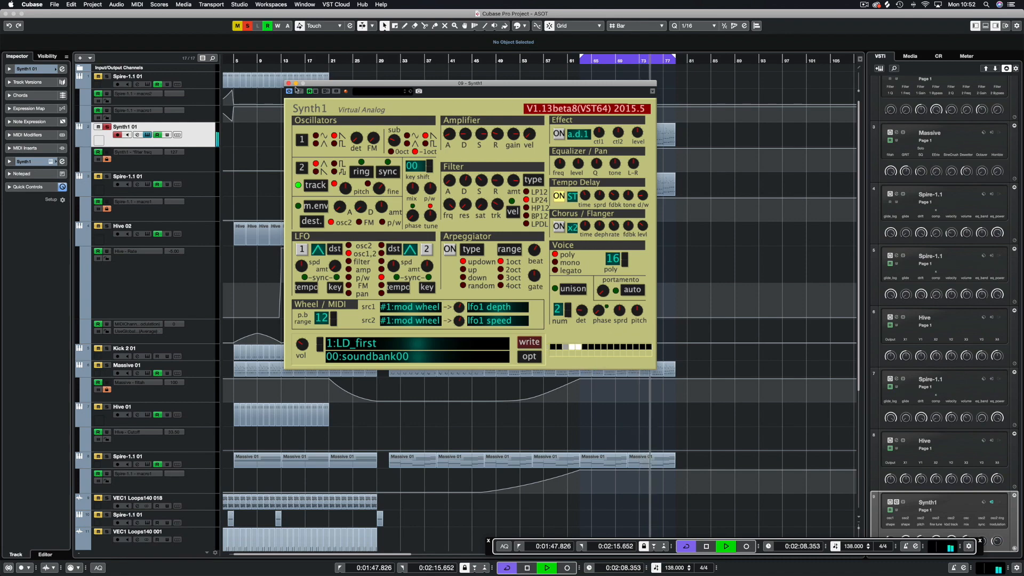
left_click(289, 83)
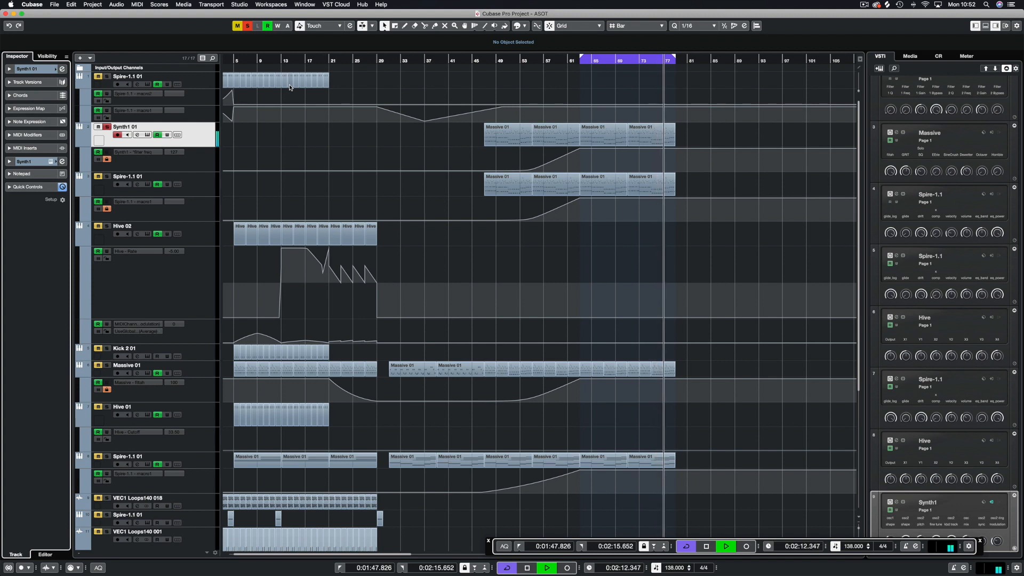
- Solo the Spire-1.1 01 track below Synth1 01 and check its Spire instrument's preset list, keeping LD Tataria loaded
left_click(106, 176)
left_click(183, 177)
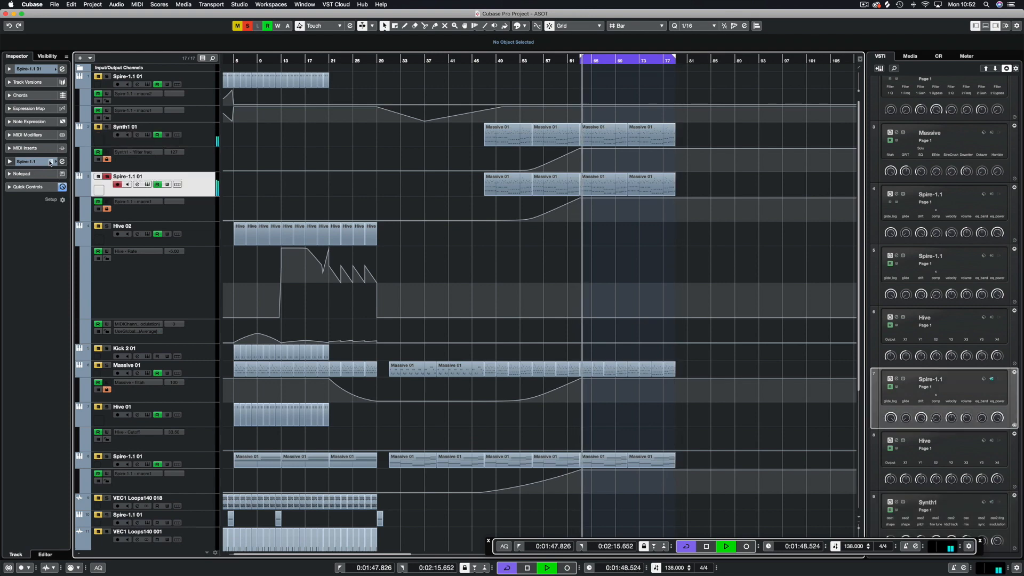
left_click(50, 162)
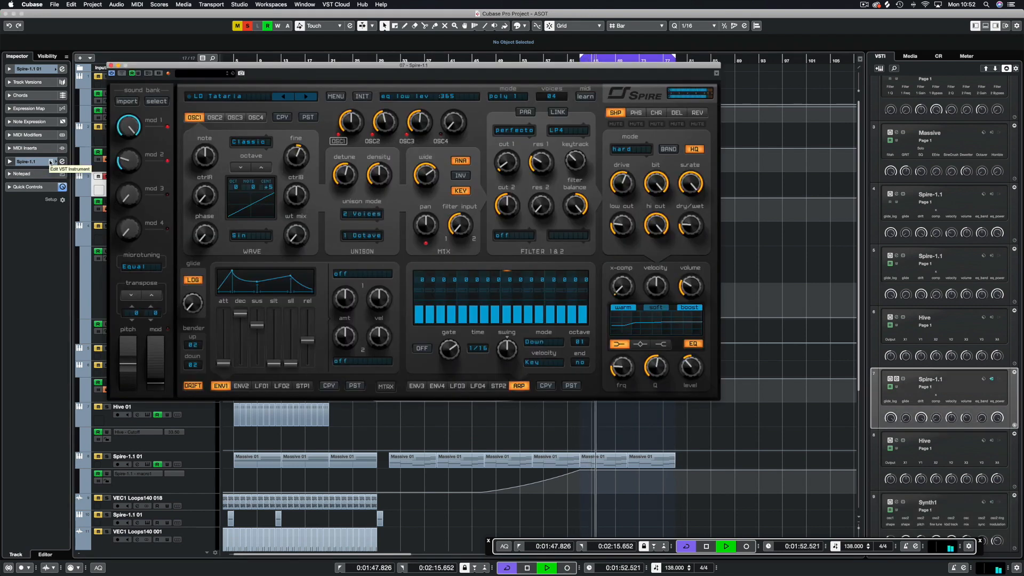
left_click_drag(241, 69, 277, 103)
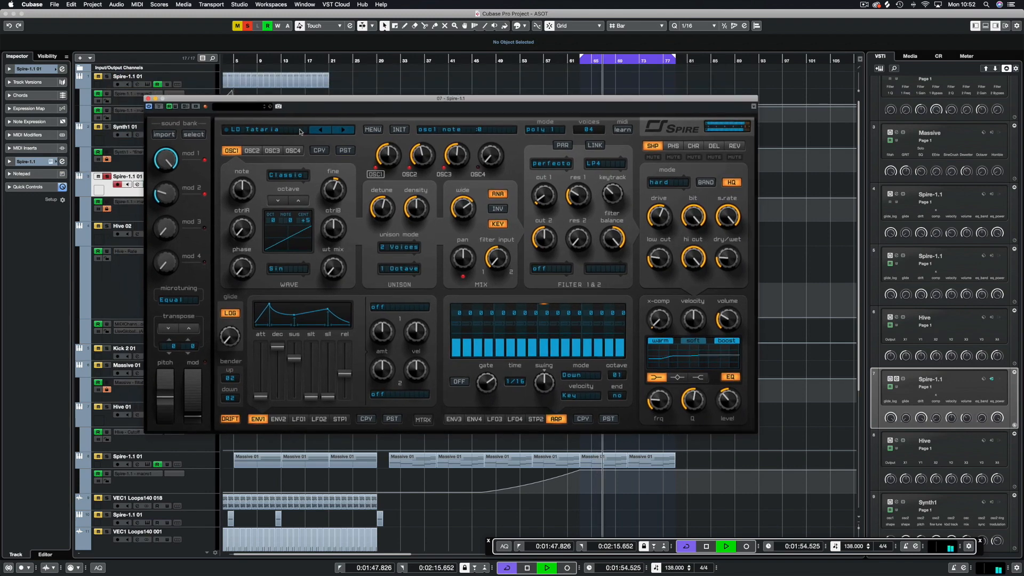
left_click(272, 131)
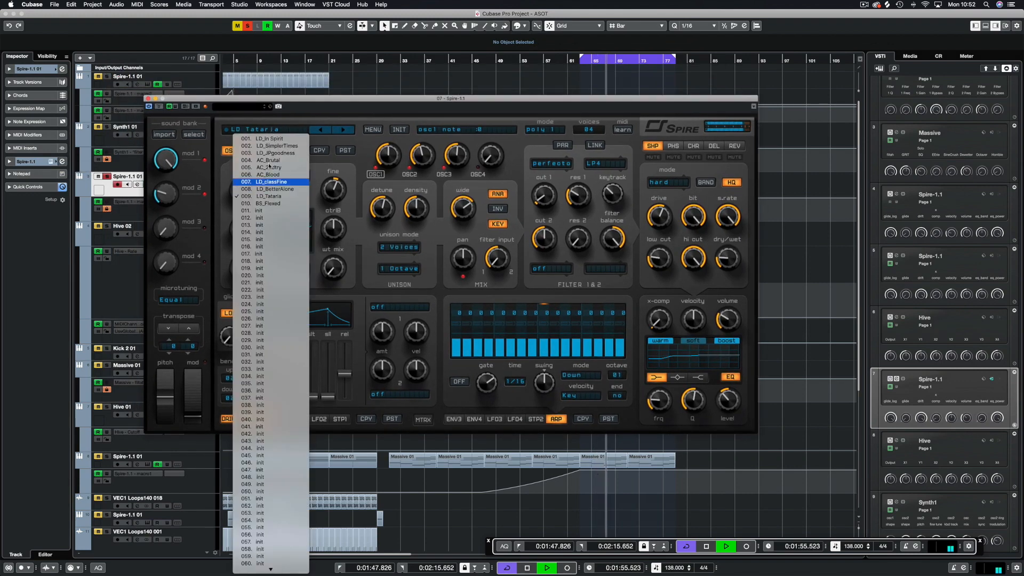
left_click(339, 116)
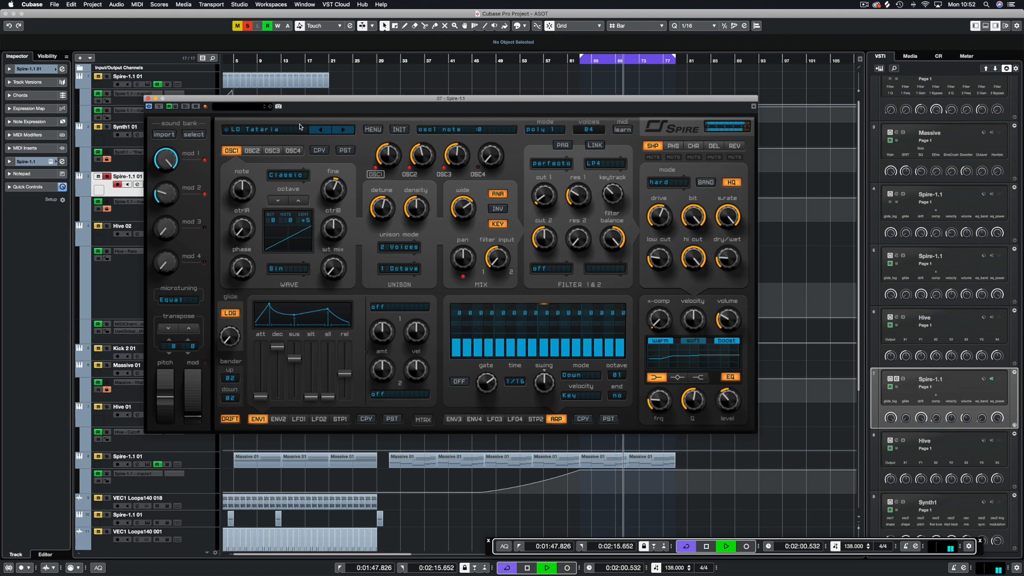
left_click(148, 99)
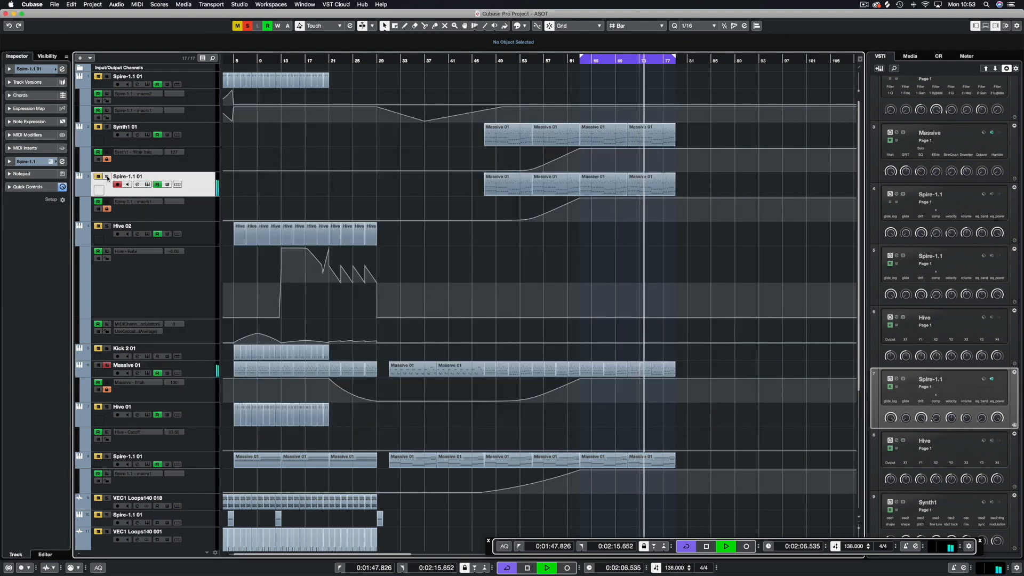
- Examine the Massive instrument and its macro controls on the soloed Massive 01 track while auditioning the sound
left_click(207, 366)
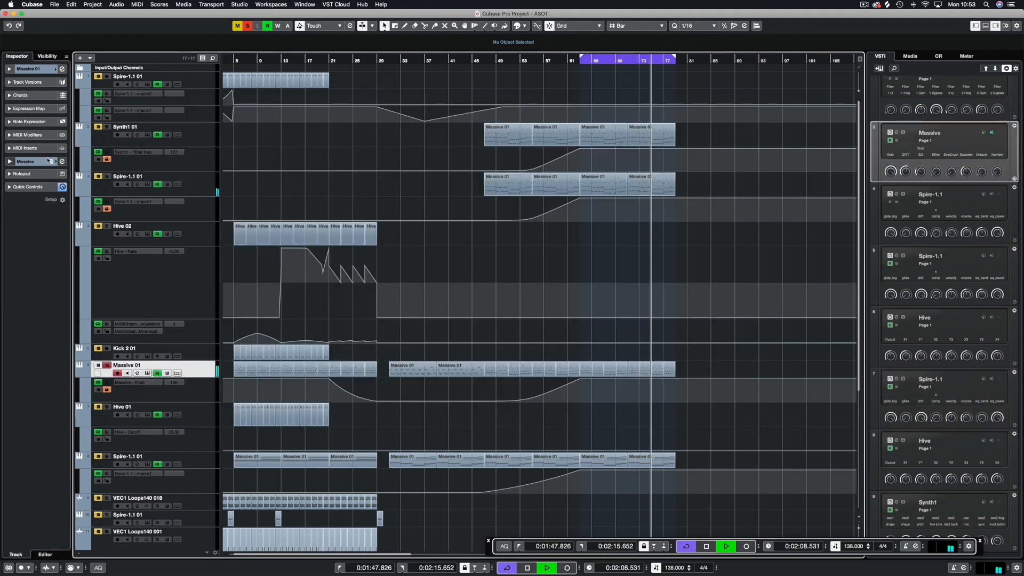
left_click(148, 373)
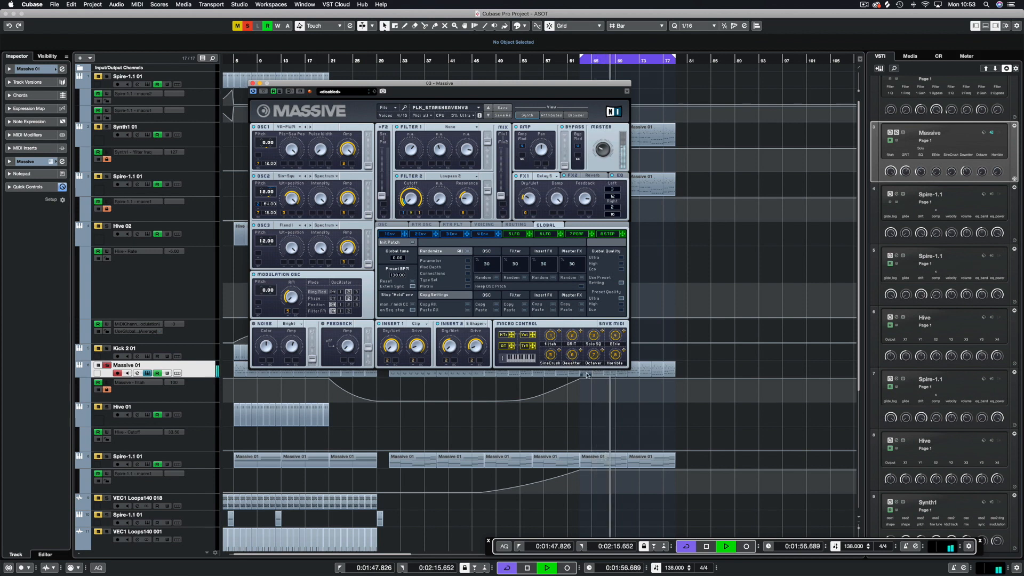
key("space")
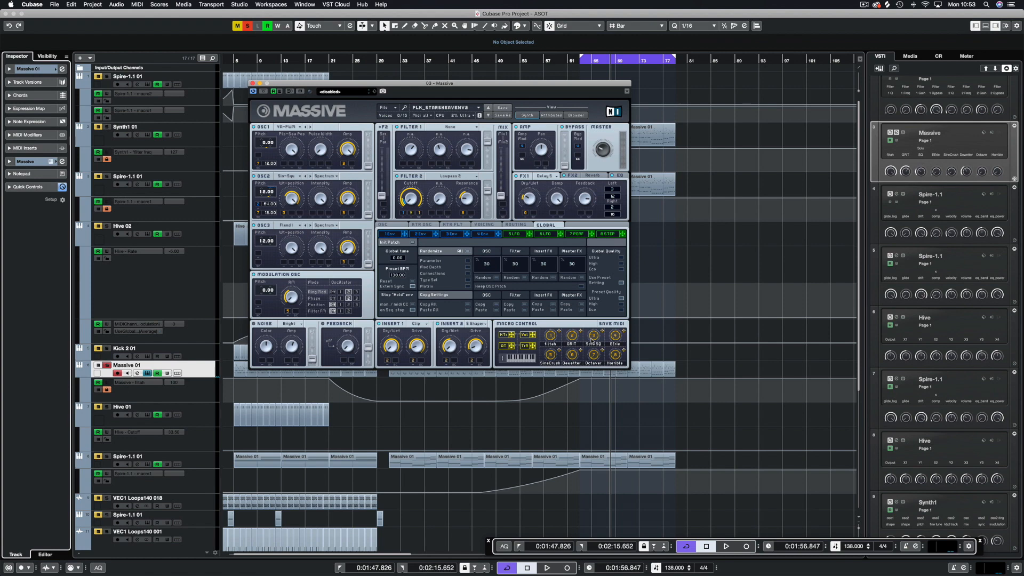
key("space")
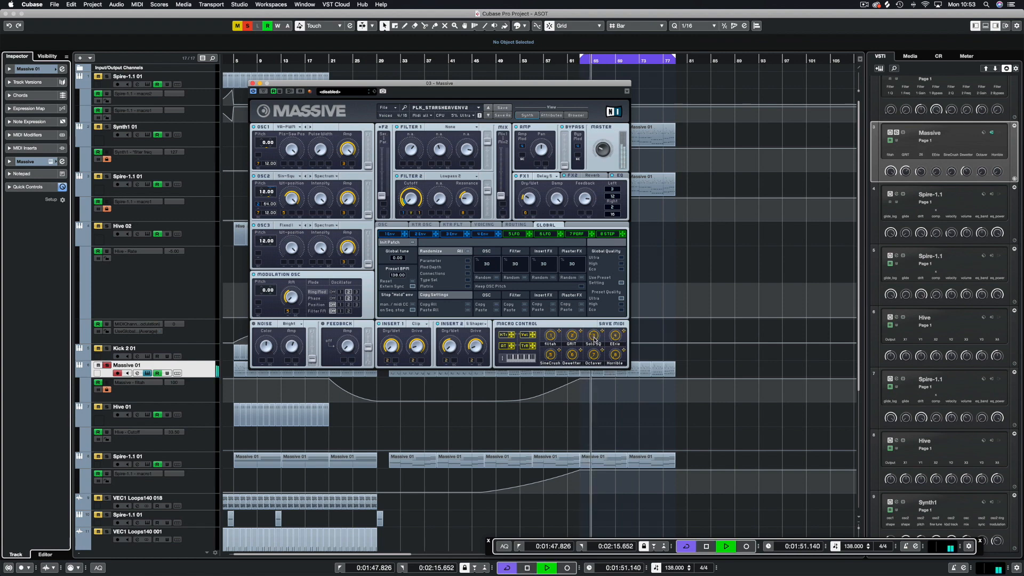
key("space")
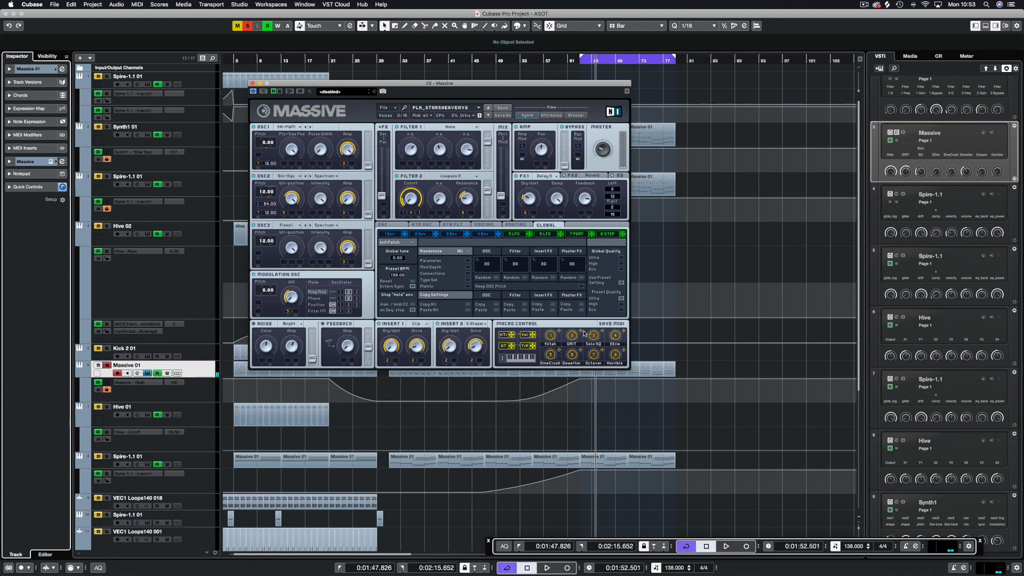
left_click(253, 83)
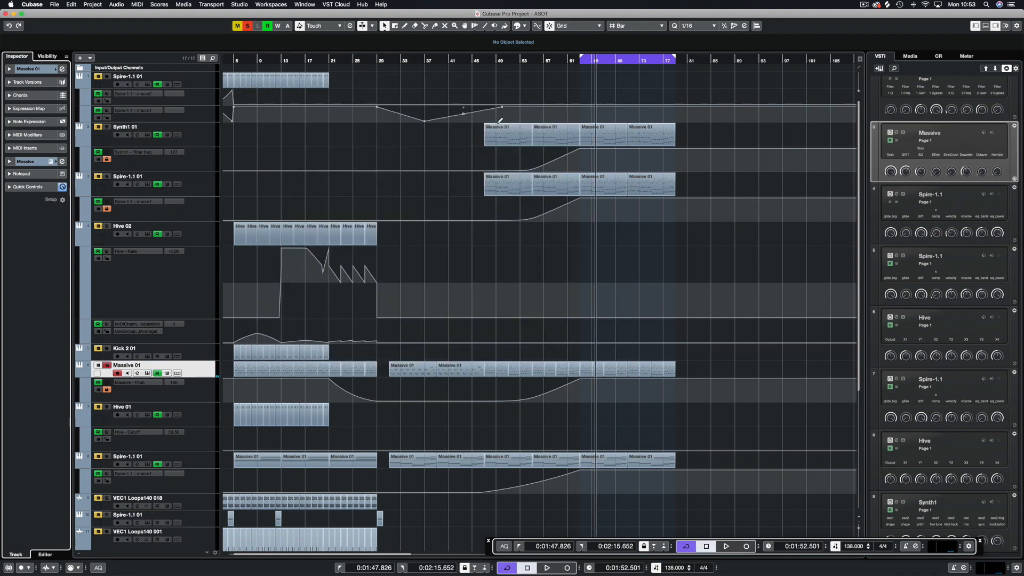
- Move the playhead to the start of the Synth1 01 parts, show the MixConsole, bypass all Synth1 01 inserts and start playback
left_click(485, 58)
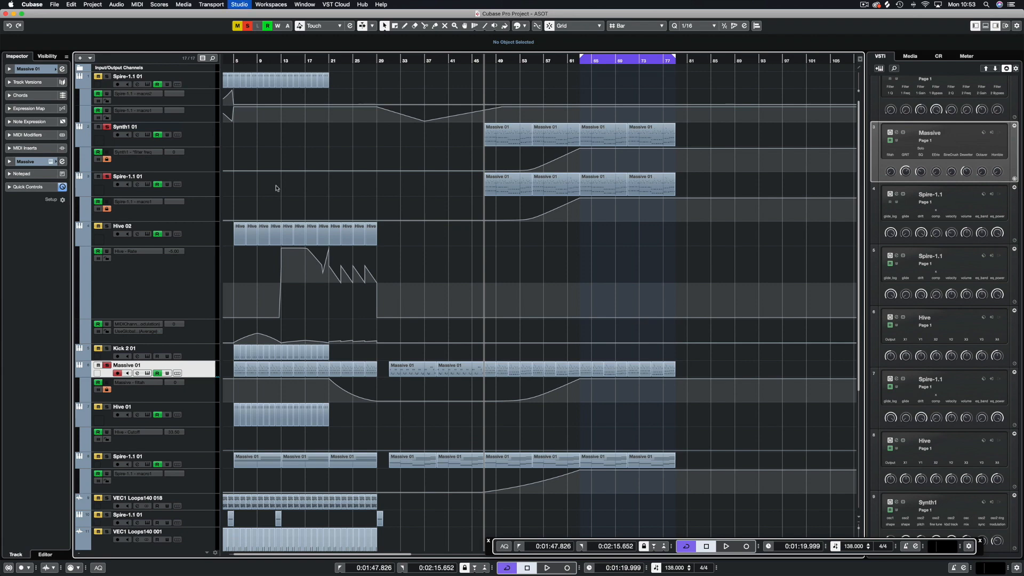
key("F3")
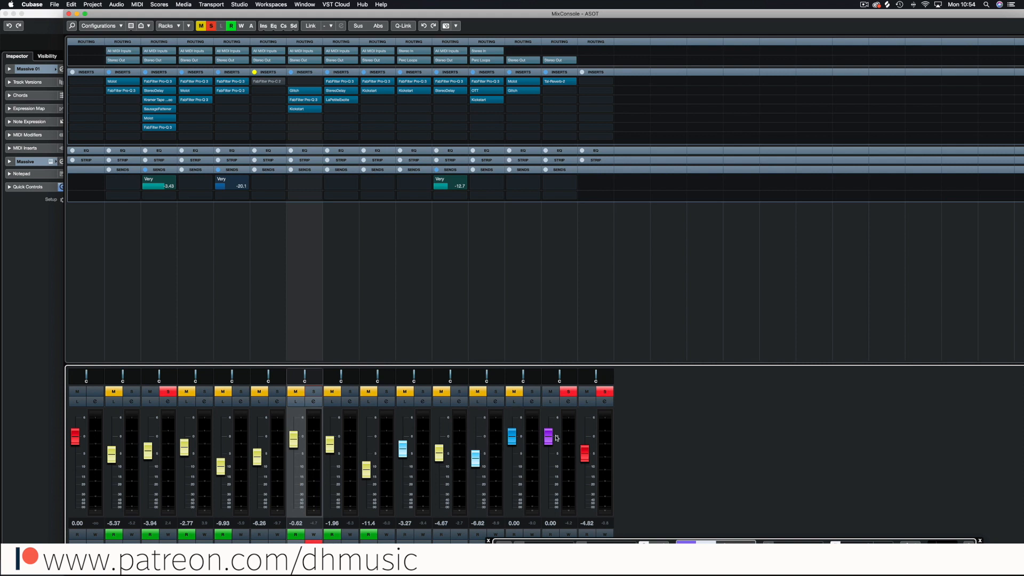
left_click(147, 73)
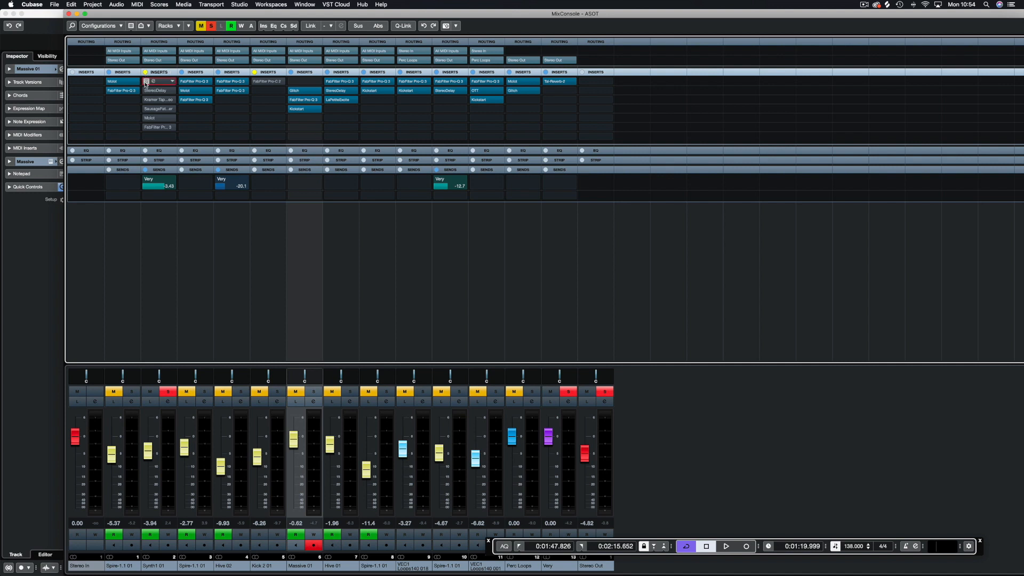
key("space")
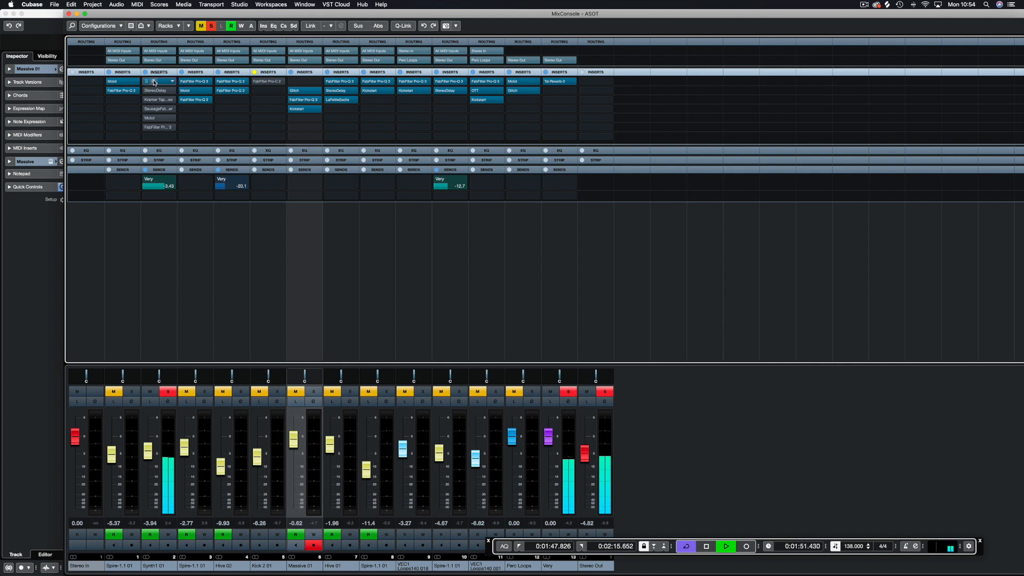
- Activate the first FabFilter Pro-Q 3 insert on the Synth1 01 channel and review its EQ curve
left_click(154, 83)
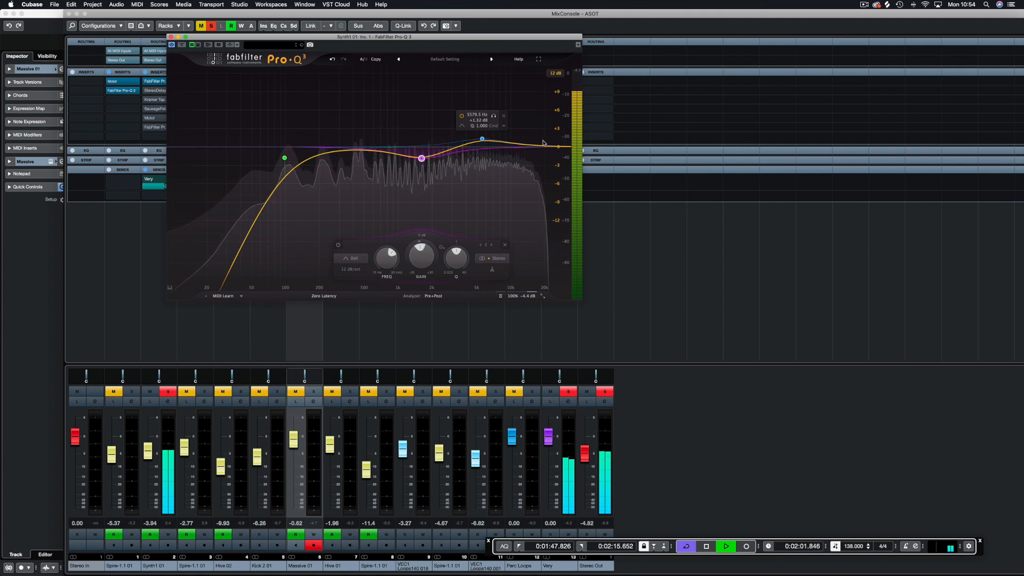
mouse_move(531, 300)
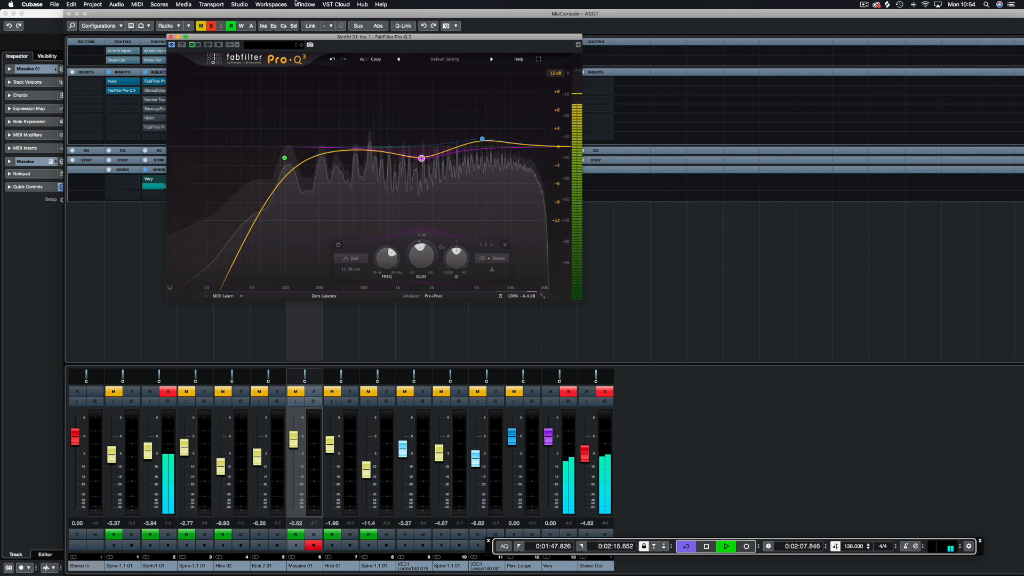
left_click(171, 37)
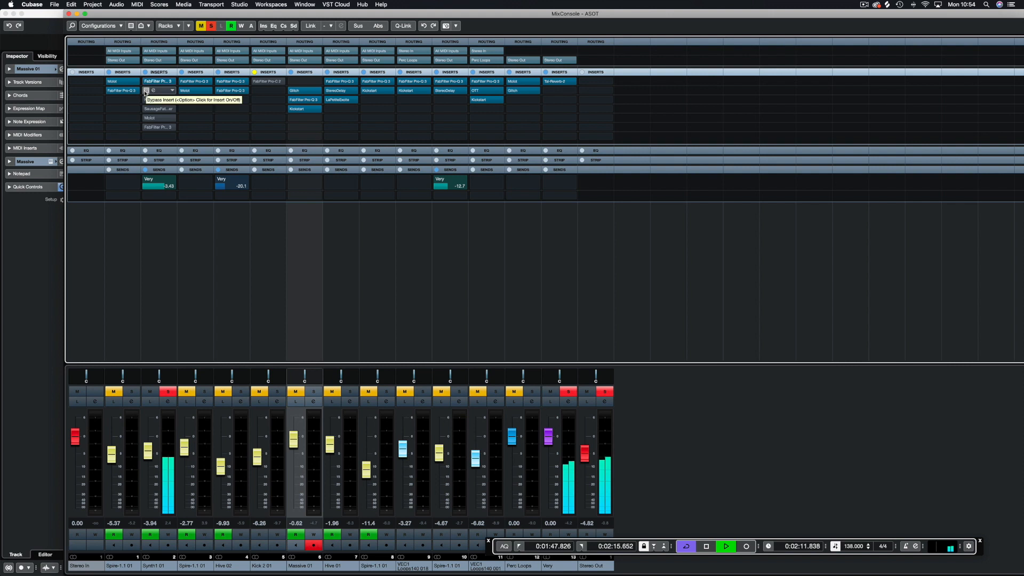
- Activate the StereoDelay insert on the Synth1 01 channel, show its settings and replay the loop from the left locator
left_click(146, 92)
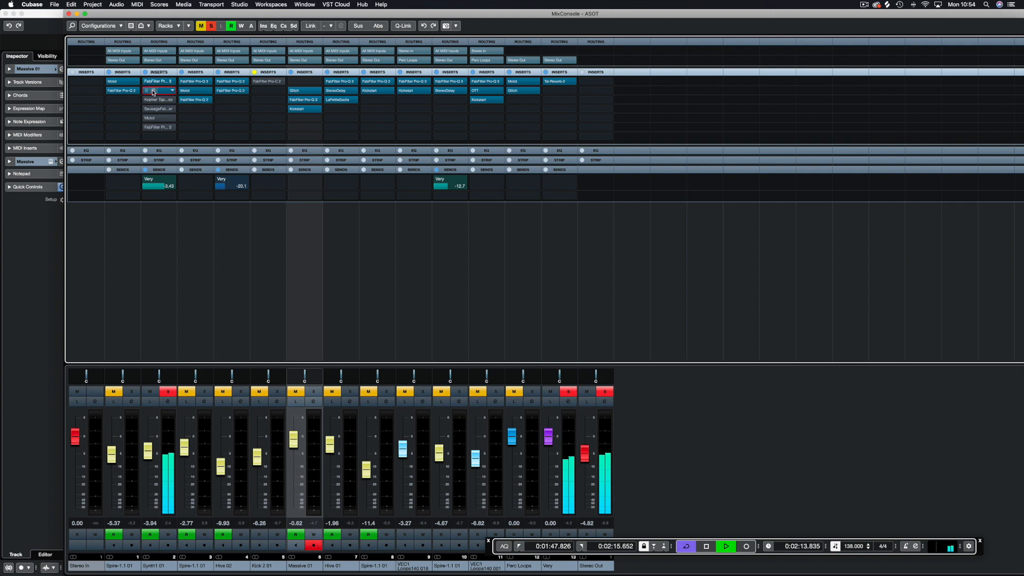
left_click(153, 92)
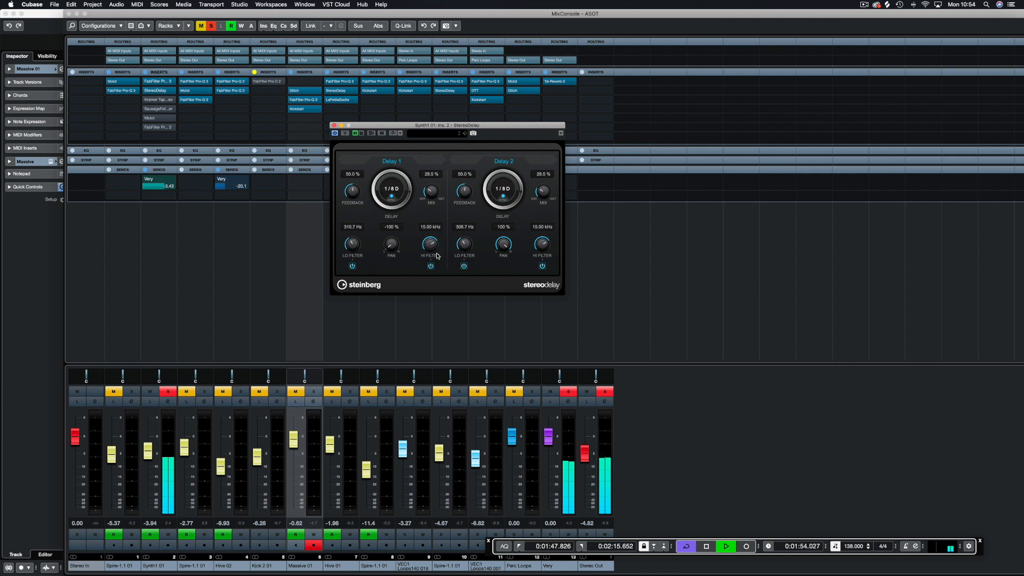
left_click(506, 320)
key("space")
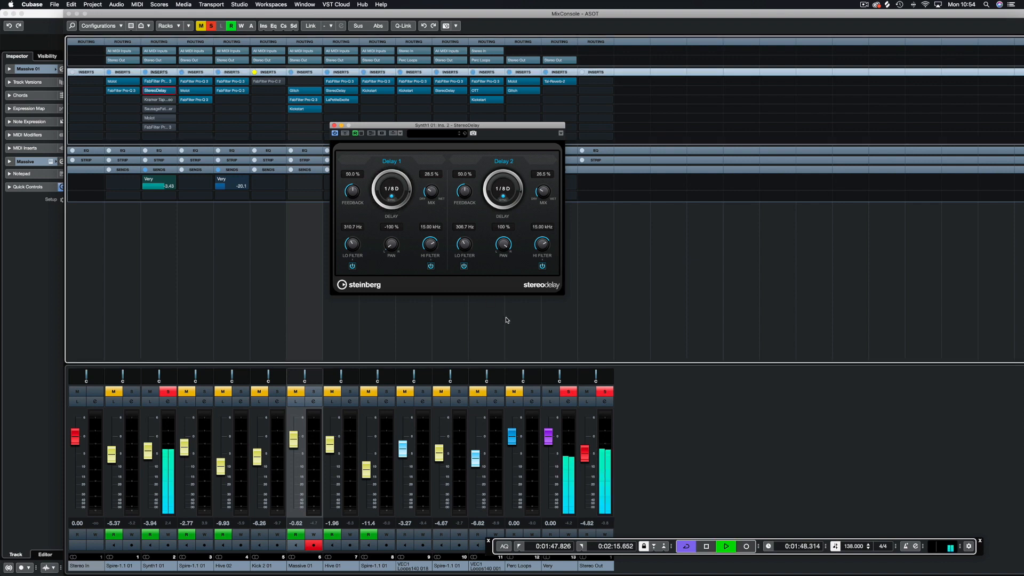
key("KP_1")
key("space")
key("space")
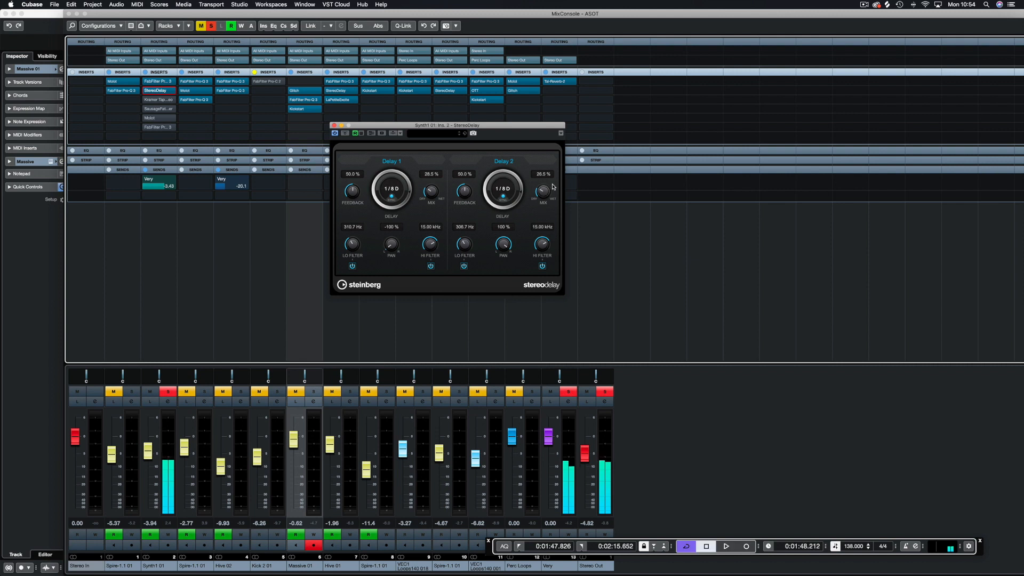
- Lower the feedback of Delay 1 in the StereoDelay during playback, and close the plug-in with playback stopped
key("space")
scroll(350, 200, "down", 8)
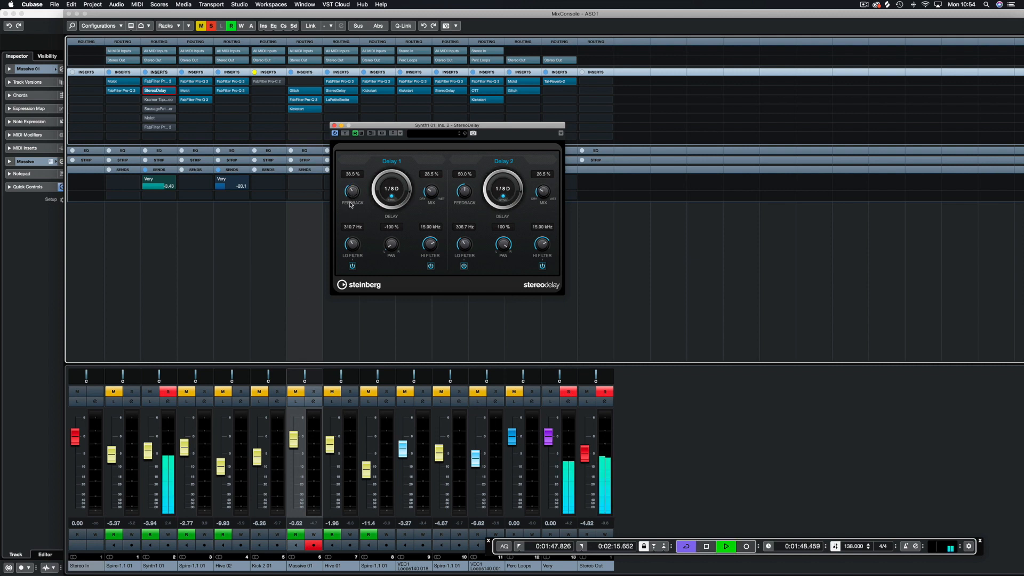
scroll(460, 200, "down", 3)
scroll(460, 200, "down", 5)
scroll(351, 200, "down", 5)
key("space")
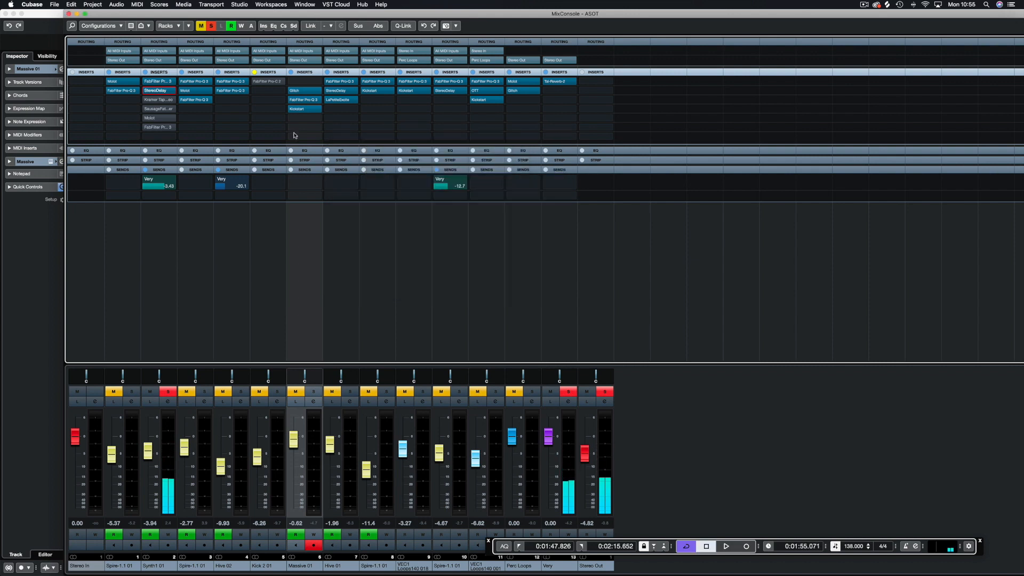
left_click(334, 125)
- Activate the Kramer Tape insert on the Synth1 01 channel and compare the playing sound with the plug-in bypassed and active
key("space")
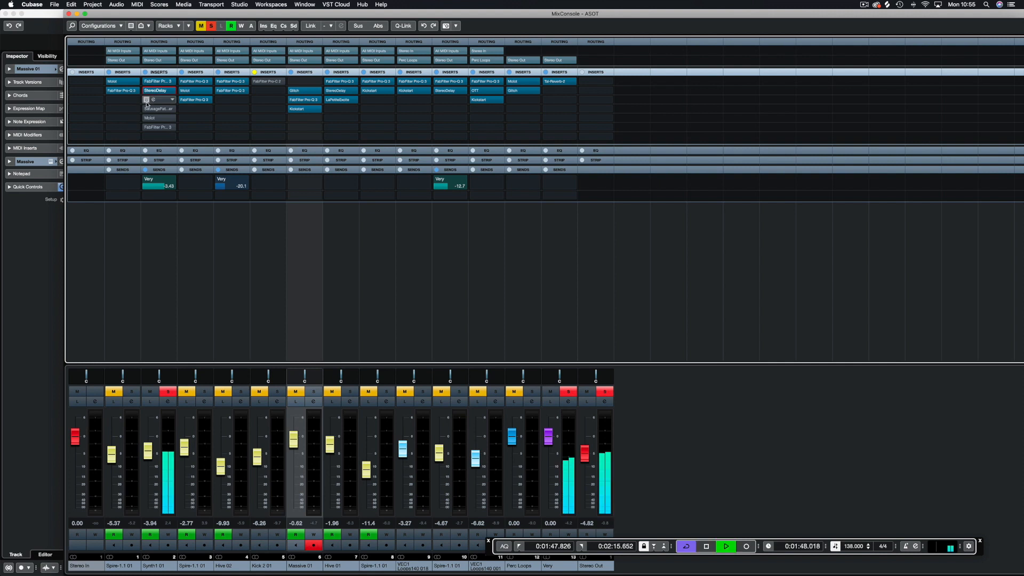
left_click(158, 100)
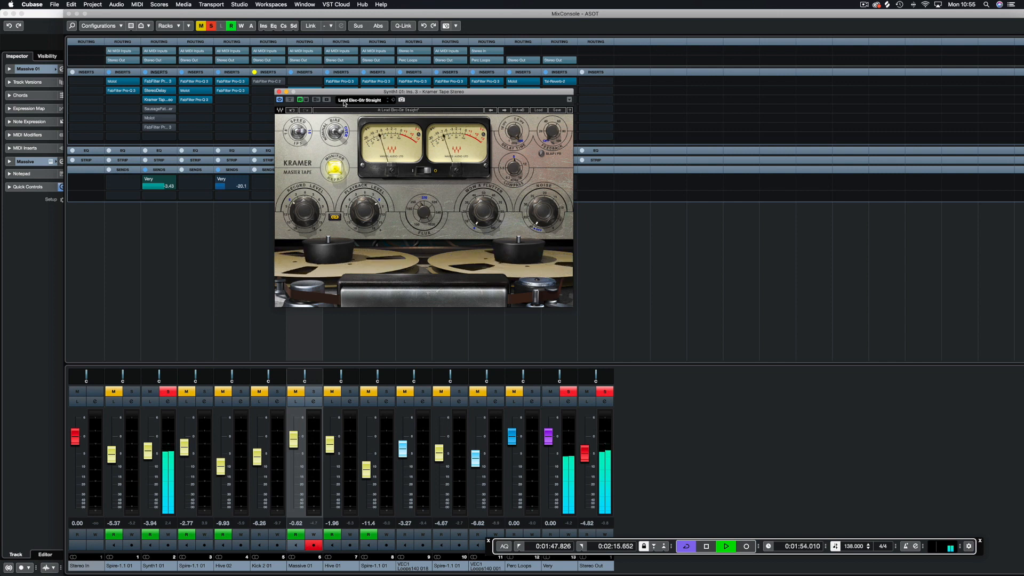
left_click(289, 100)
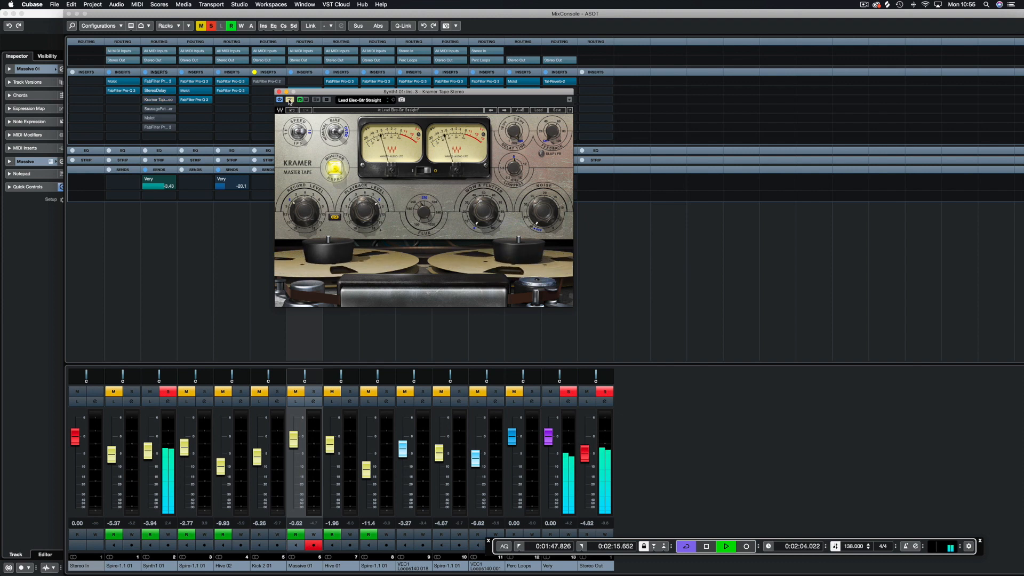
left_click(289, 100)
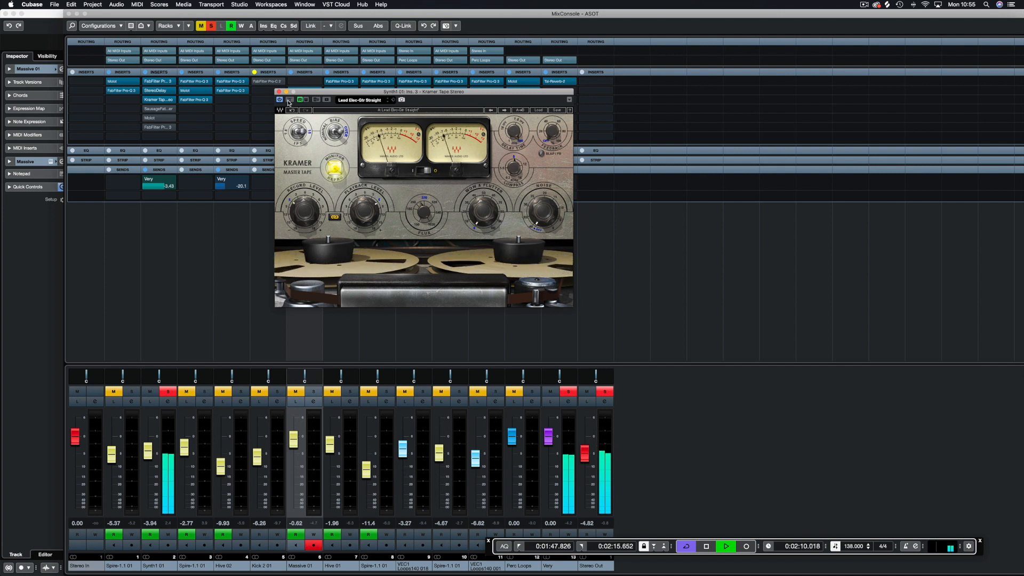
- Compare the loop with Kramer Tape bypassed and active again, restart playback from the left locator and close the plug-in
left_click(289, 100)
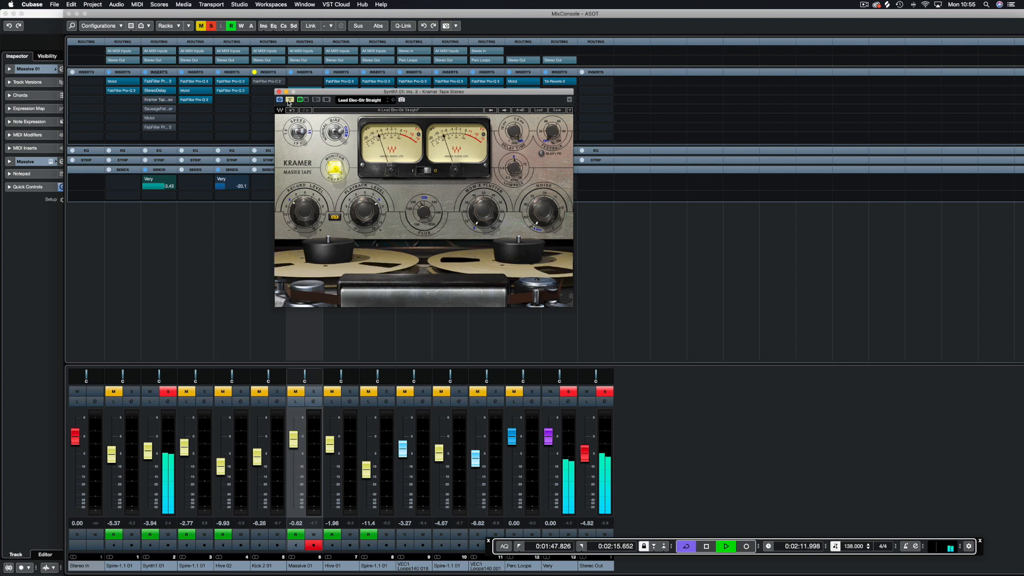
left_click(289, 101)
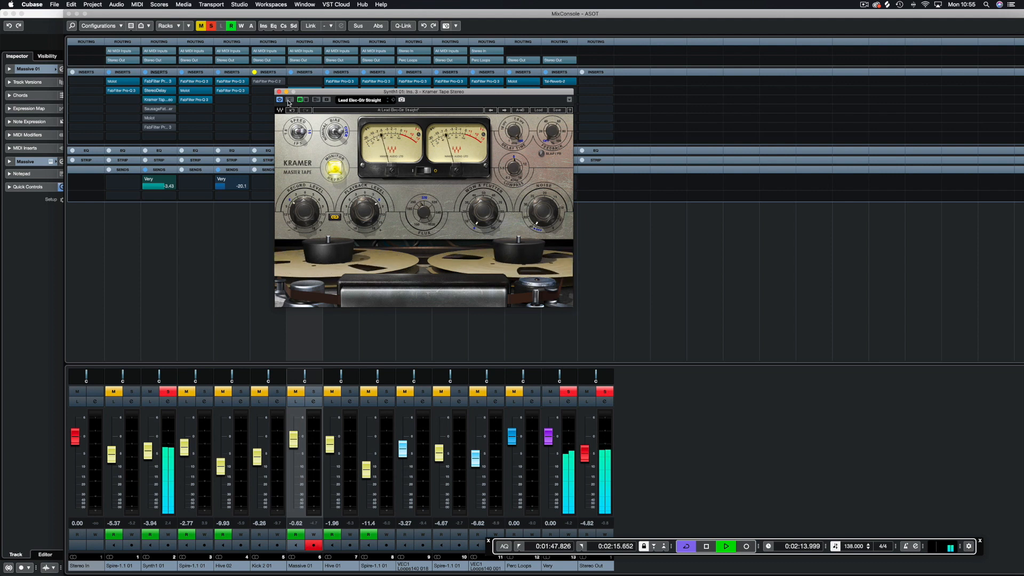
key("space")
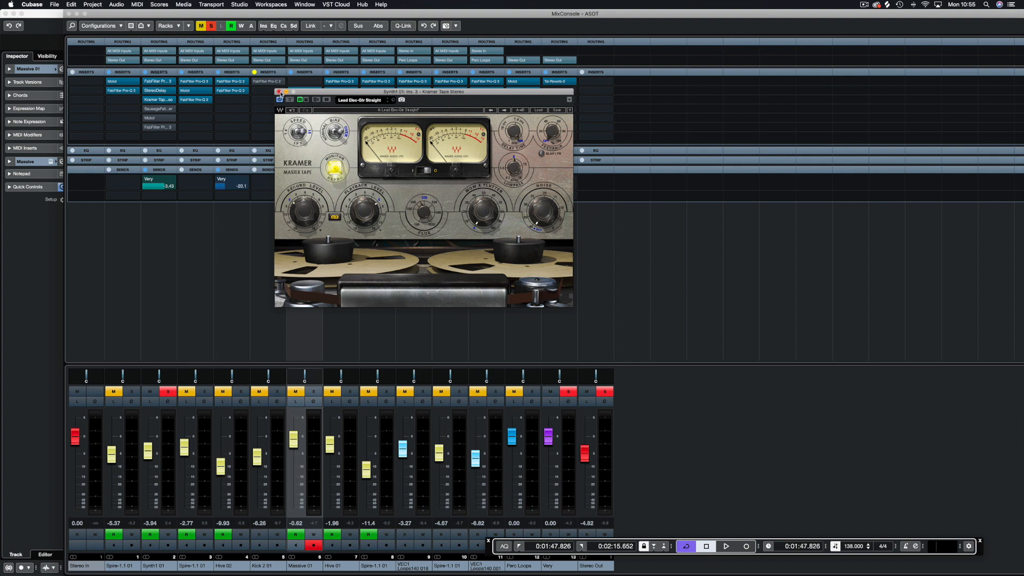
key("space")
left_click(278, 91)
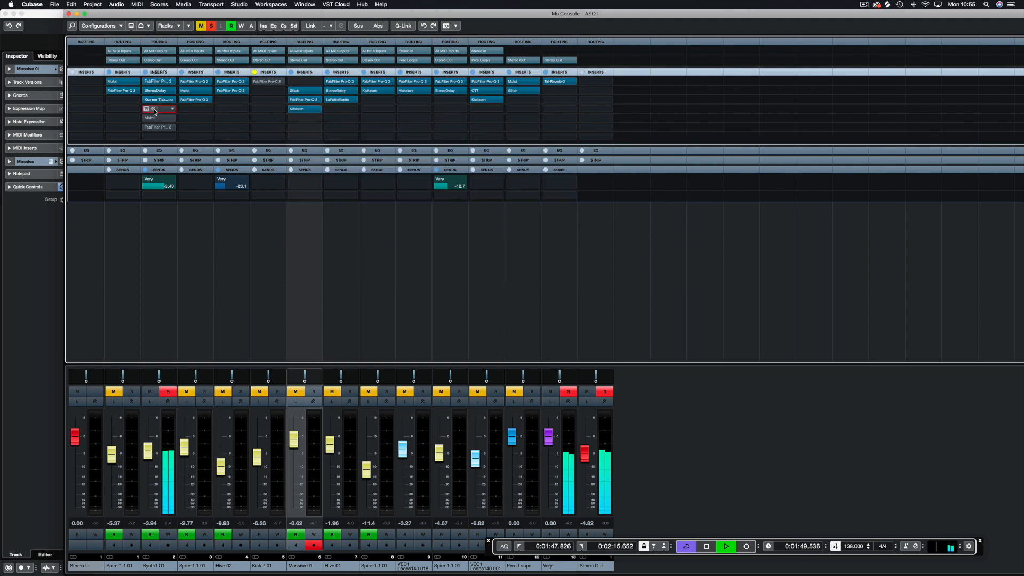
- Activate the SausageFattener and Molot inserts on the Synth1 01 channel during playback, and close both plug-in windows
left_click(154, 110)
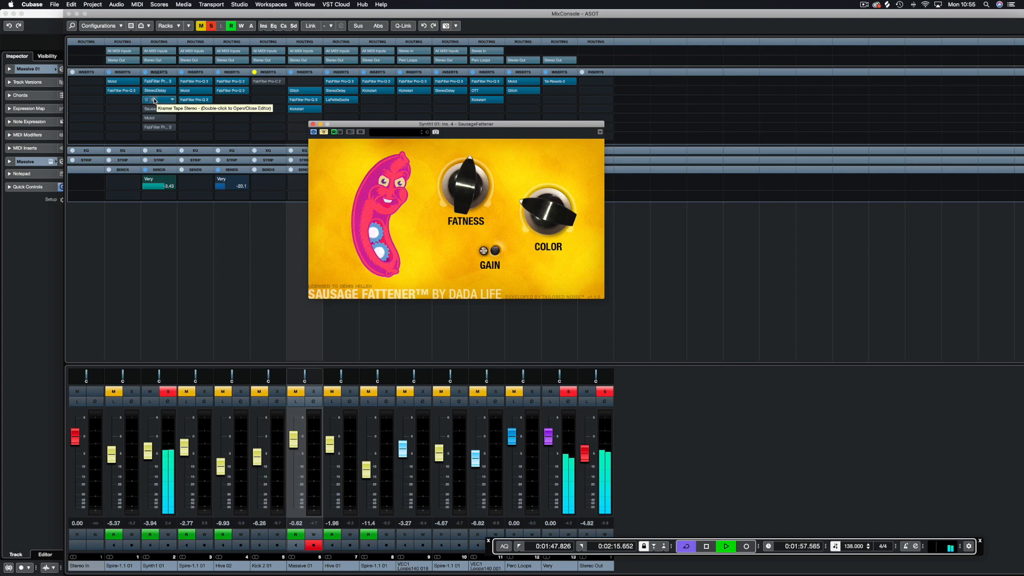
left_click(323, 132)
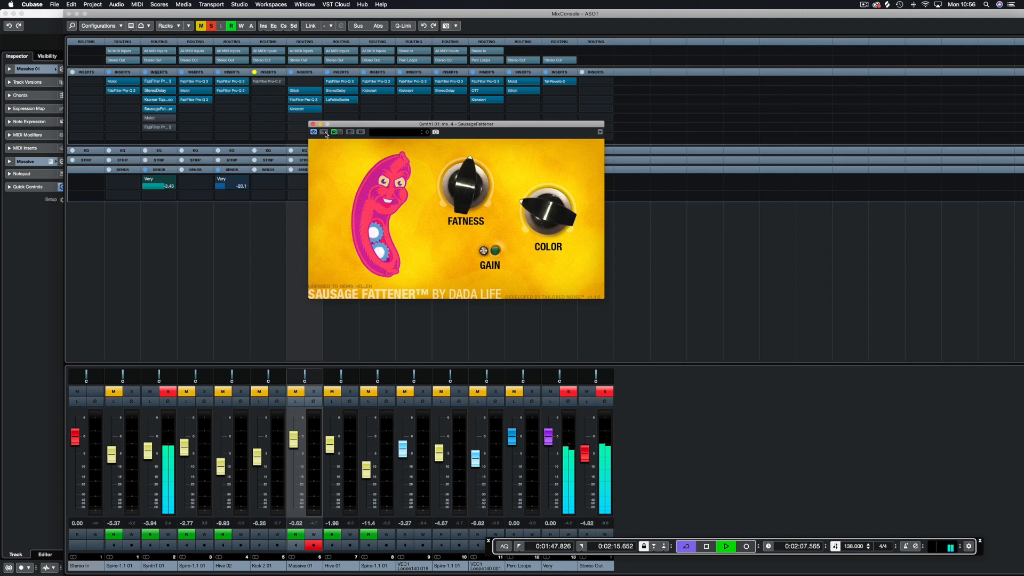
mouse_move(151, 121)
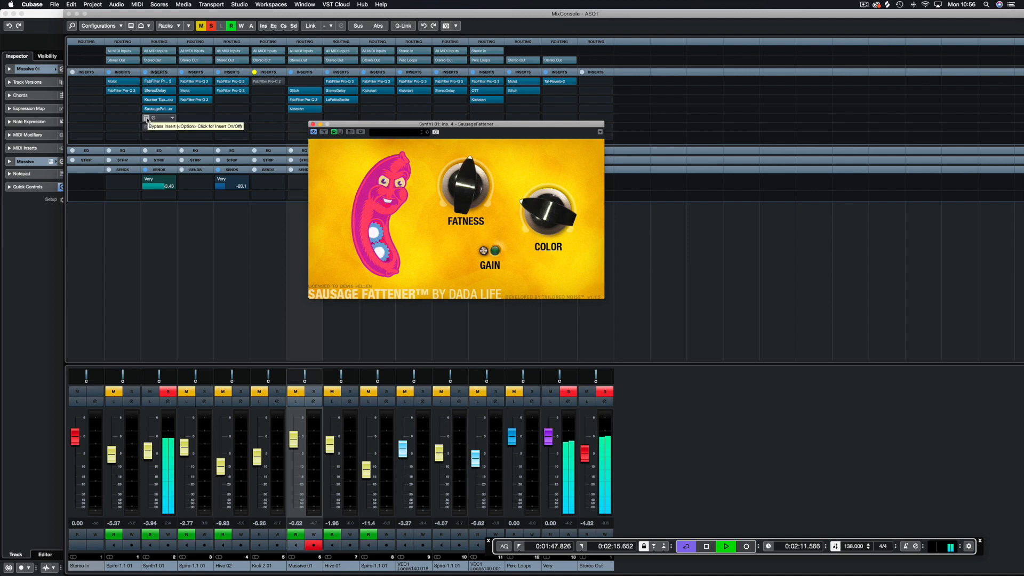
left_click(153, 117)
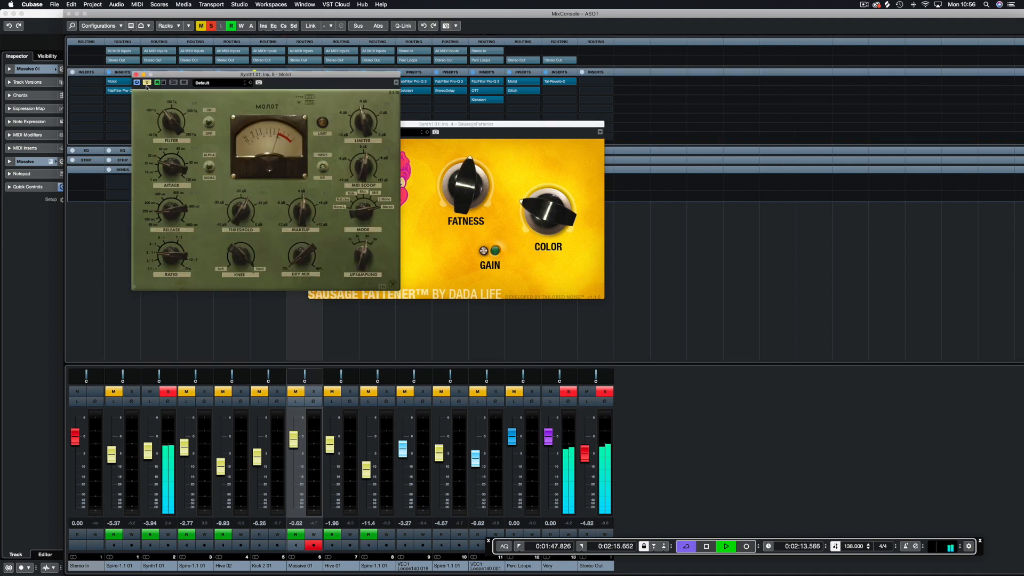
left_click(416, 126)
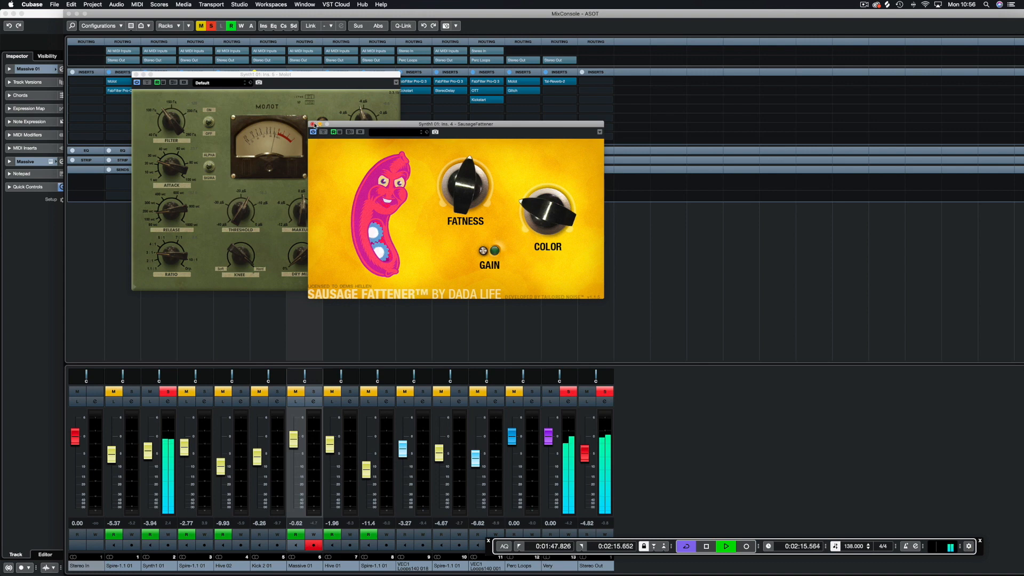
left_click(312, 124)
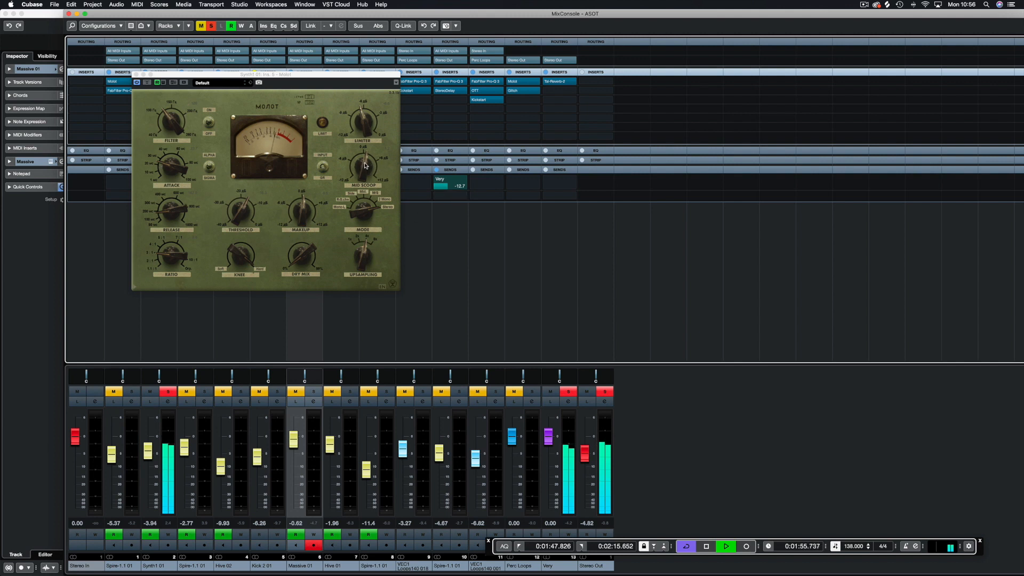
left_click(134, 74)
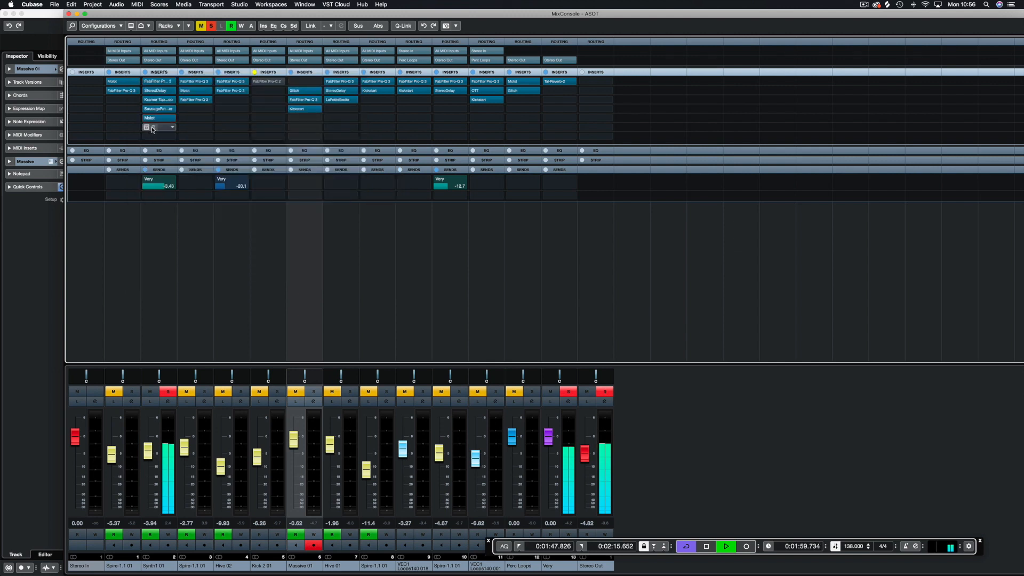
- Activate the last FabFilter Pro-Q 3 insert on the Synth1 01 channel, review its curve, and close it with playback stopped
left_click_drag(153, 130, 154, 129)
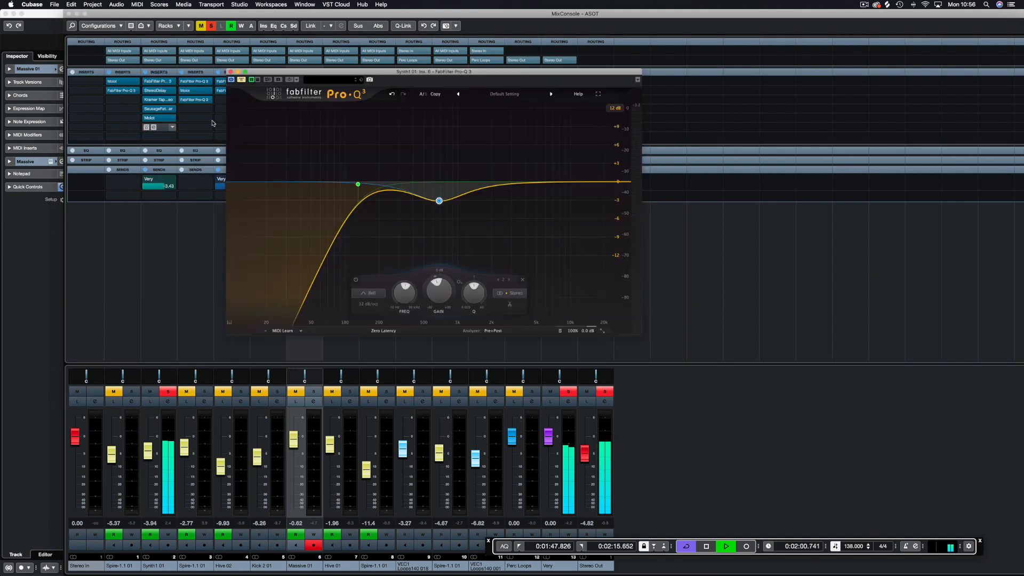
left_click(243, 80)
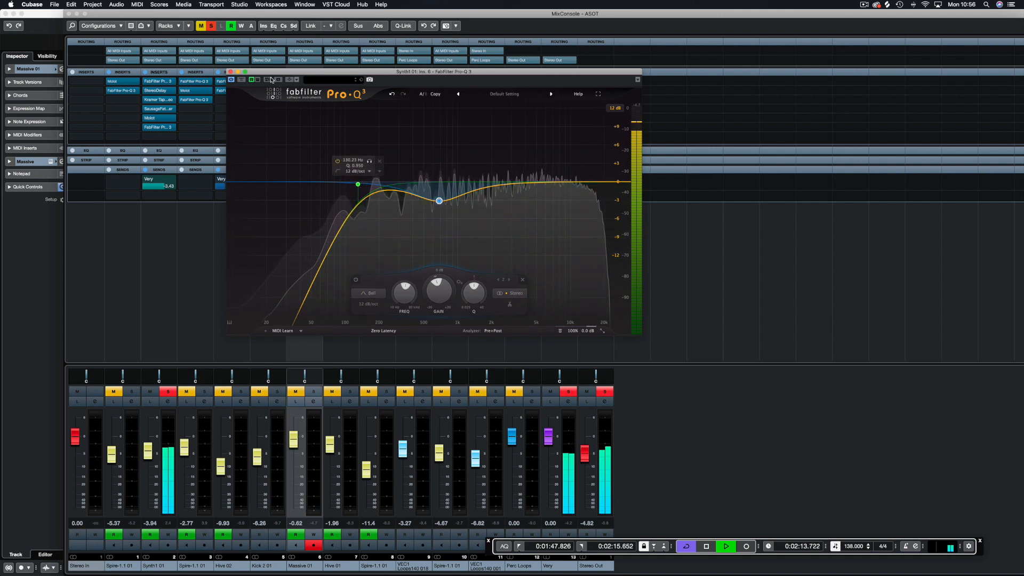
key("super+w")
key("space")
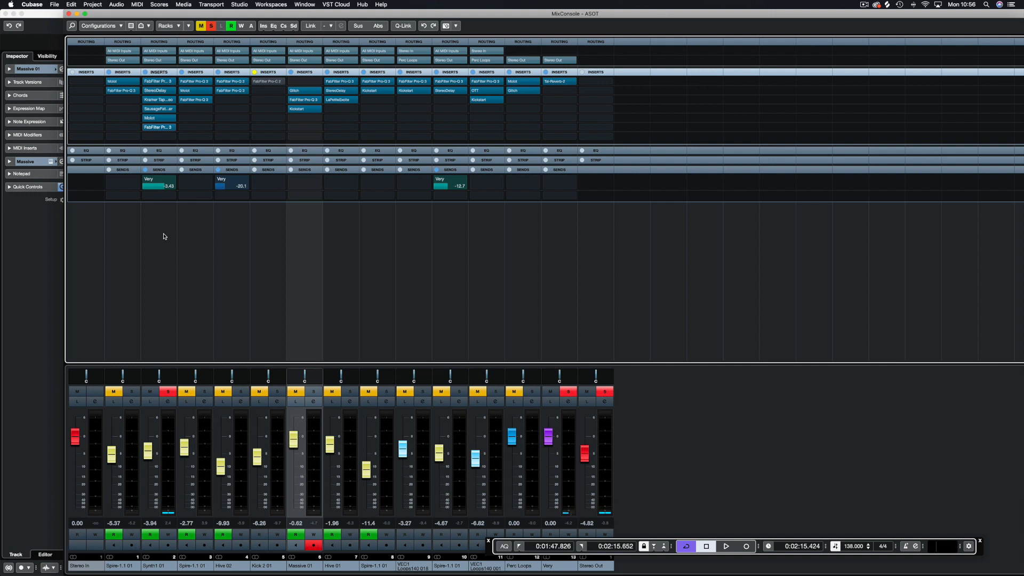
- Solo the Spire-1.1 01 channel beside Synth1 01 in place of Synth1 01, play the loop and bypass all the Spire channel's inserts
left_click(203, 392)
left_click(170, 392)
key("space")
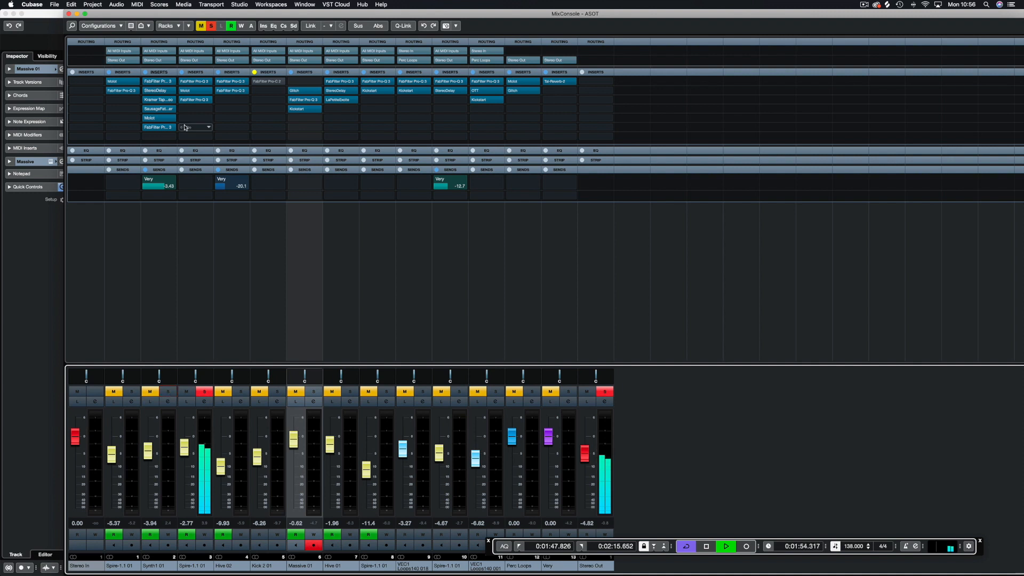
left_click(182, 73)
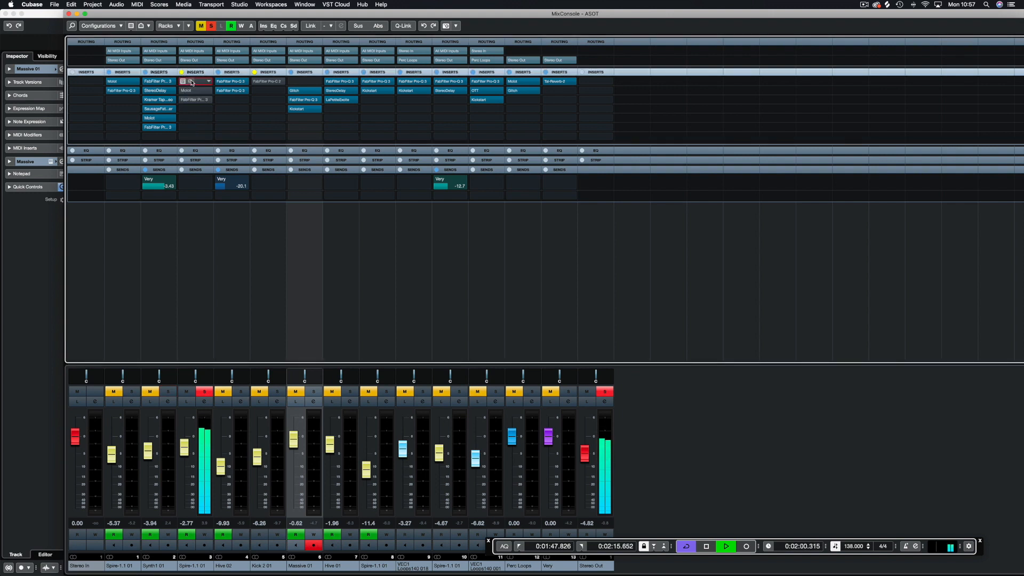
- Activate the first FabFilter Pro-Q 3 insert on the soloed Spire-1.1 01 channel, review its low cut and close the plug-in
left_click(190, 82)
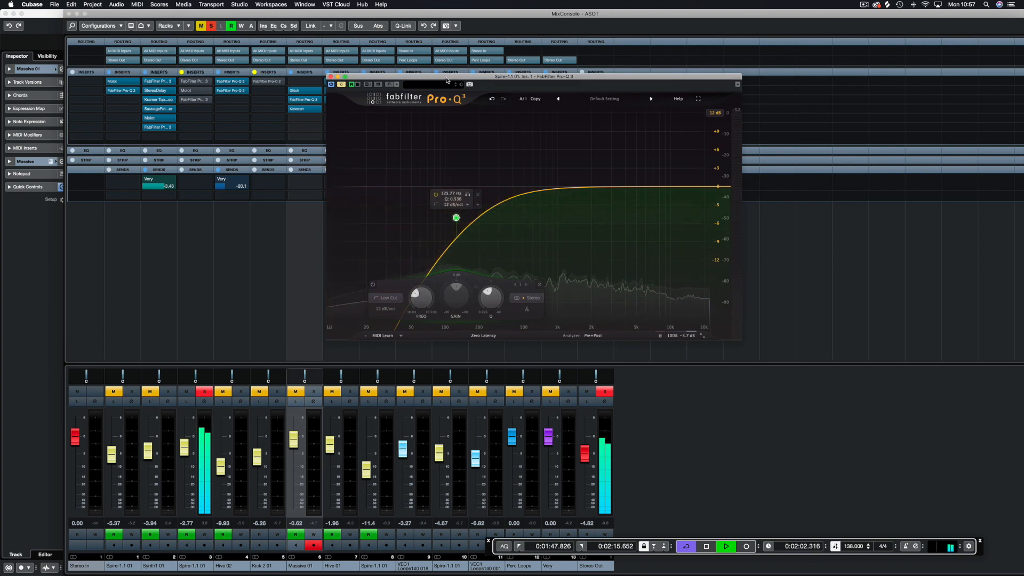
left_click(262, 94)
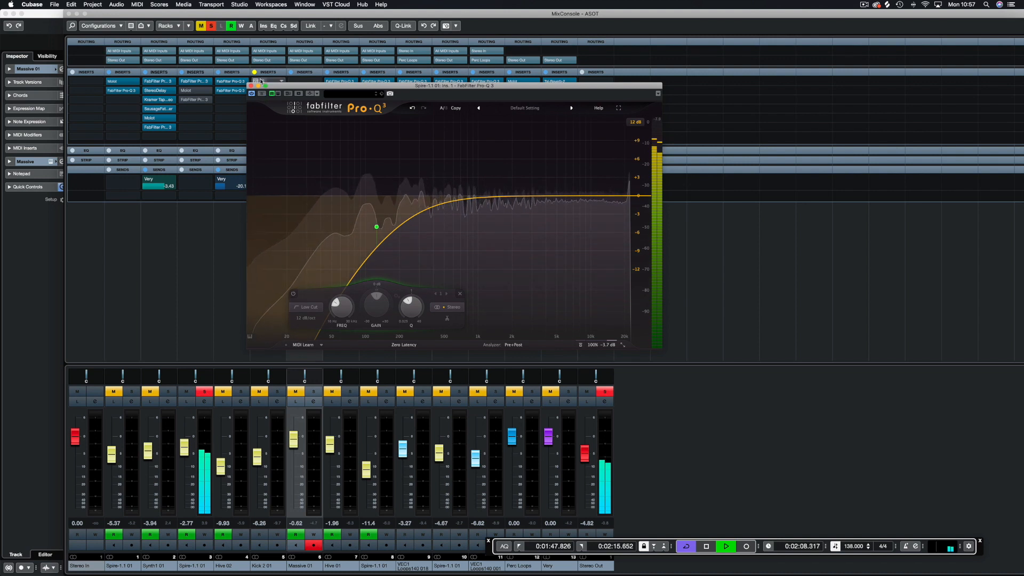
left_click(250, 87)
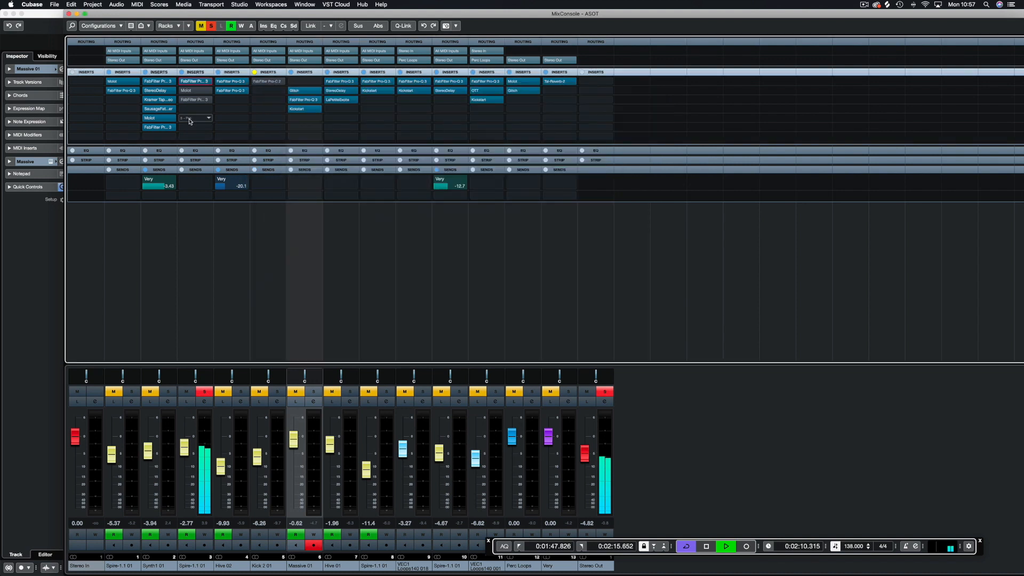
- Show the Molot settings on the soloed Spire-1.1 01 channel, activate the insert during playback, and close it with playback stopped
left_click(190, 90)
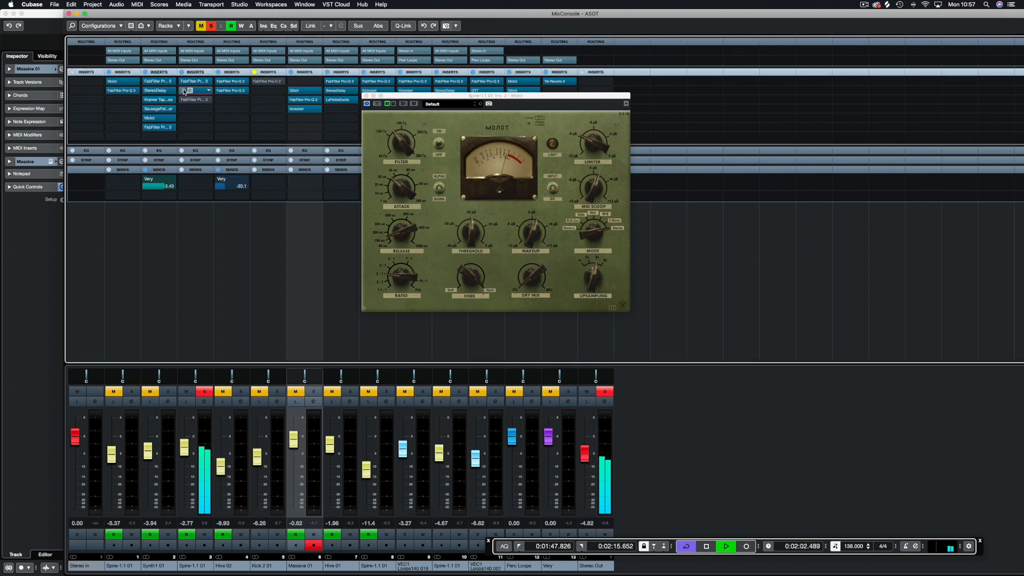
left_click(185, 92)
key("space")
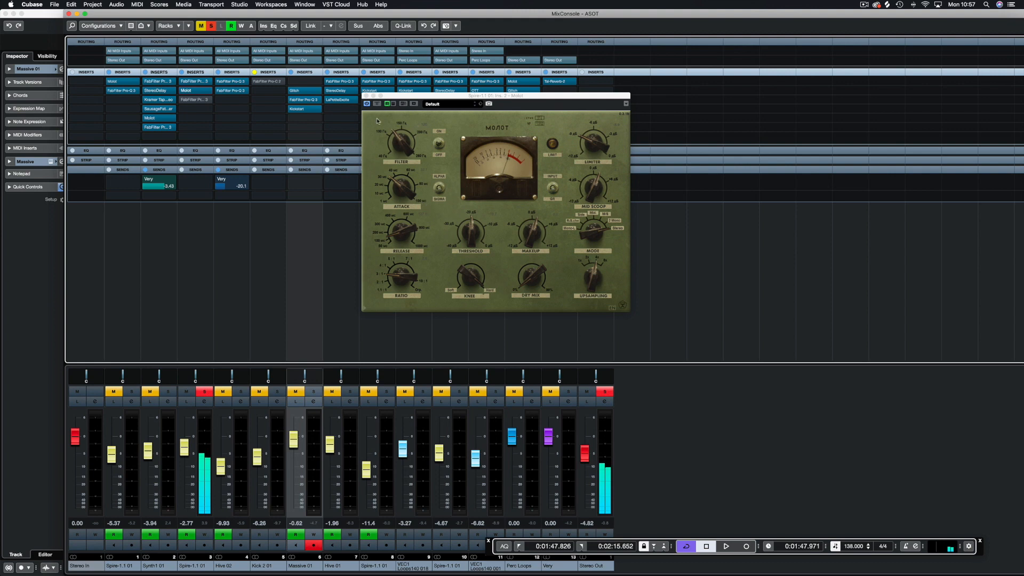
left_click(366, 96)
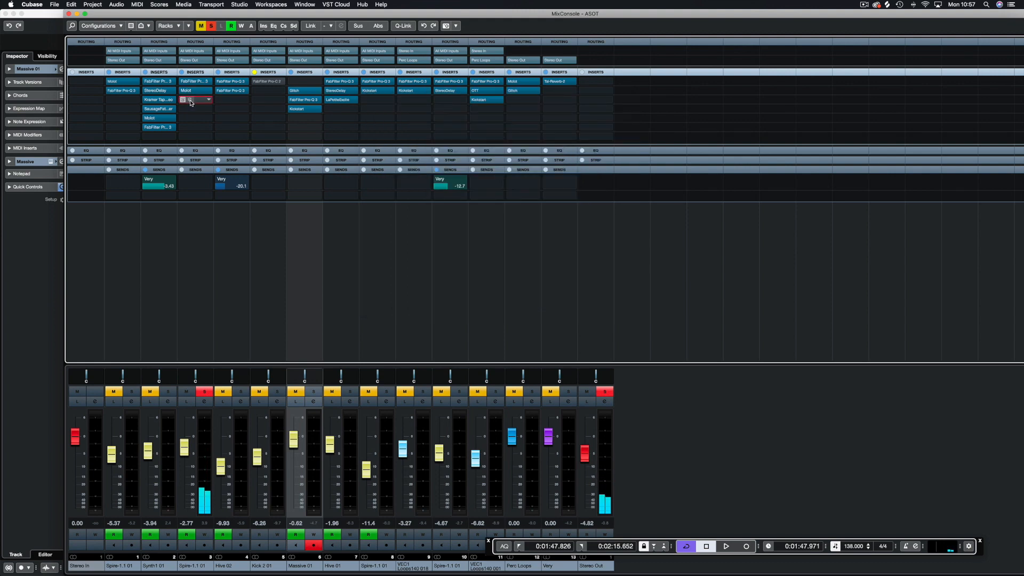
- Open the third-slot FabFilter Pro-Q 3 on the soloed Spire-1.1 01 channel, restart the loop and activate the equalizer
left_click(195, 90)
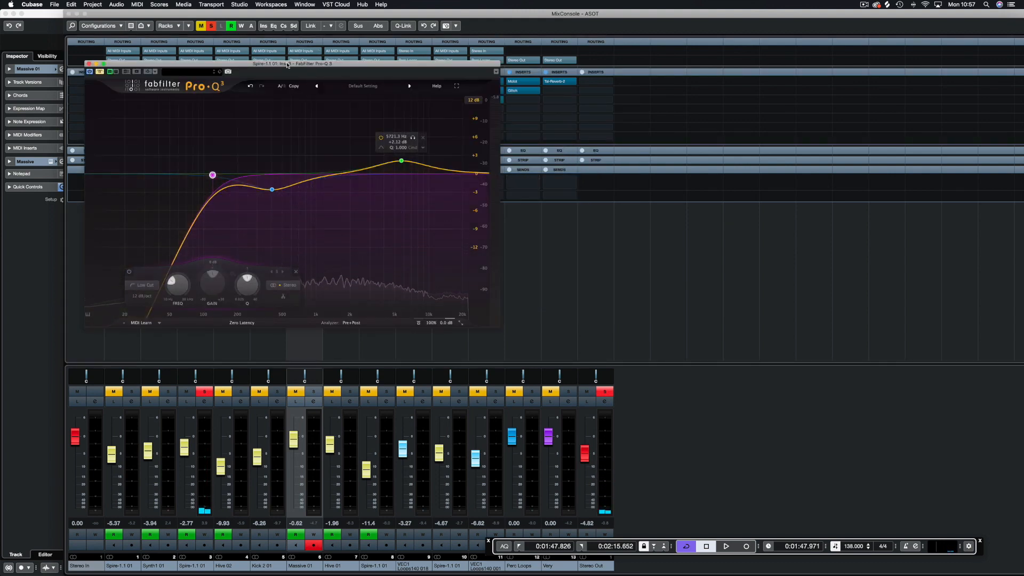
left_click_drag(288, 65, 457, 99)
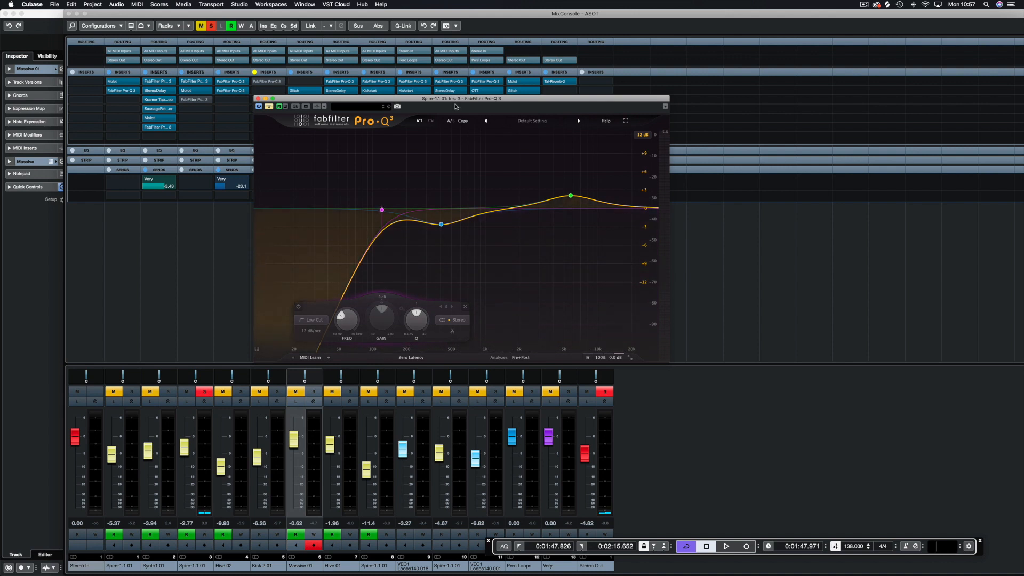
key("space")
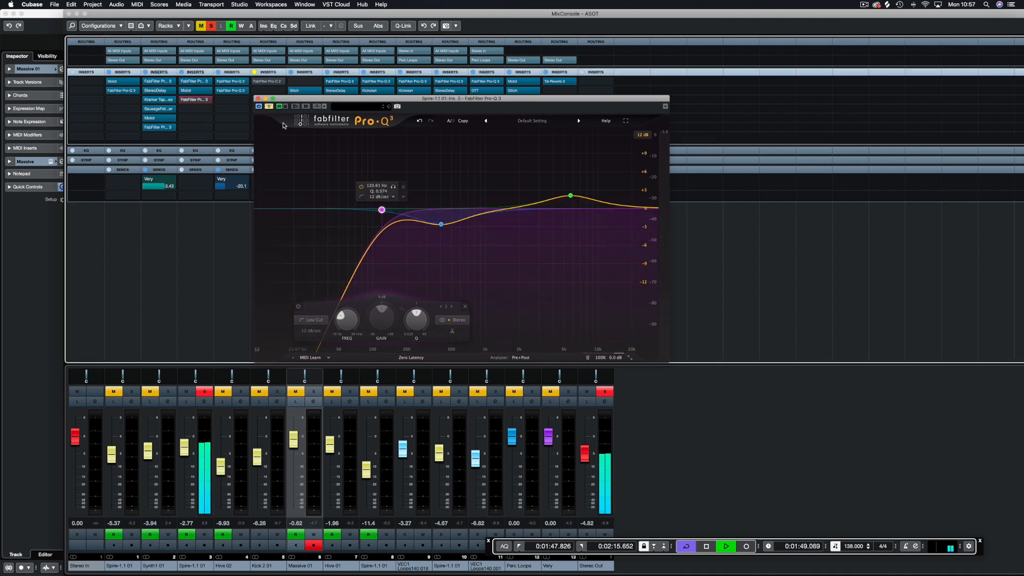
left_click(269, 107)
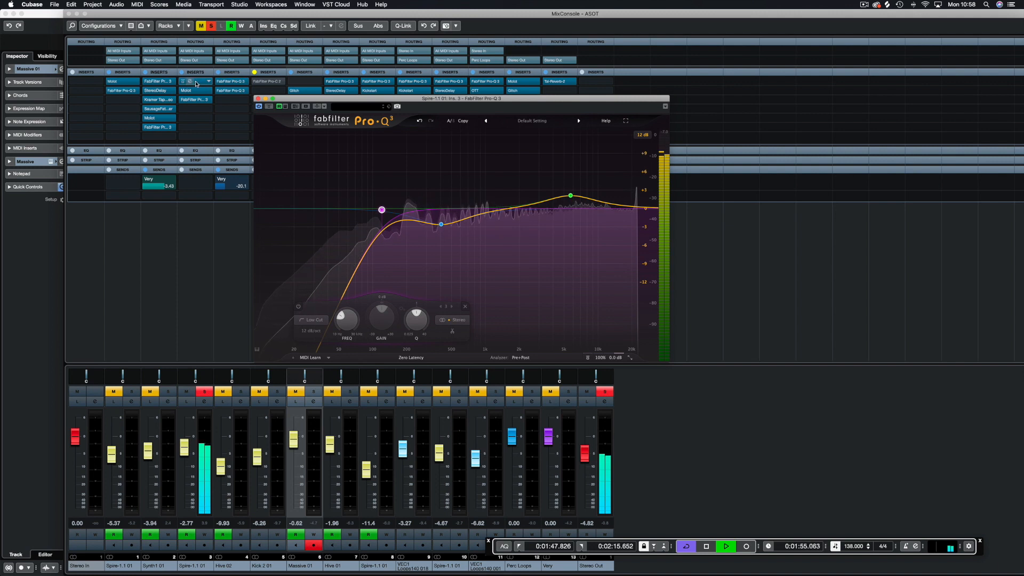
- Show the soloed Spire channel's first Pro-Q 3 alongside its third-slot Pro-Q 3 to compare their curves, close both and stop playback
left_click(190, 83)
left_click(191, 83)
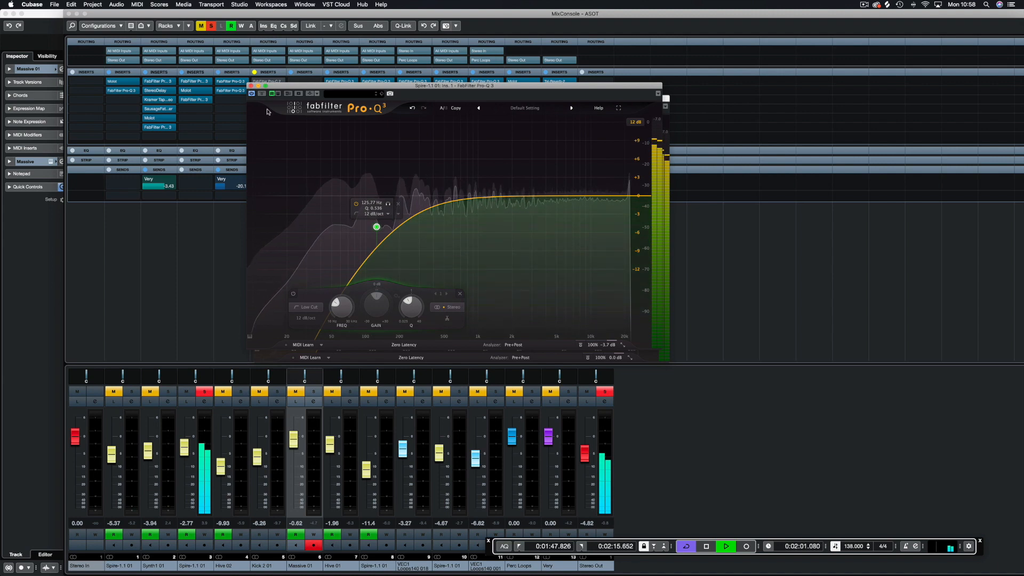
left_click(251, 87)
left_click_drag(309, 87, 536, 279)
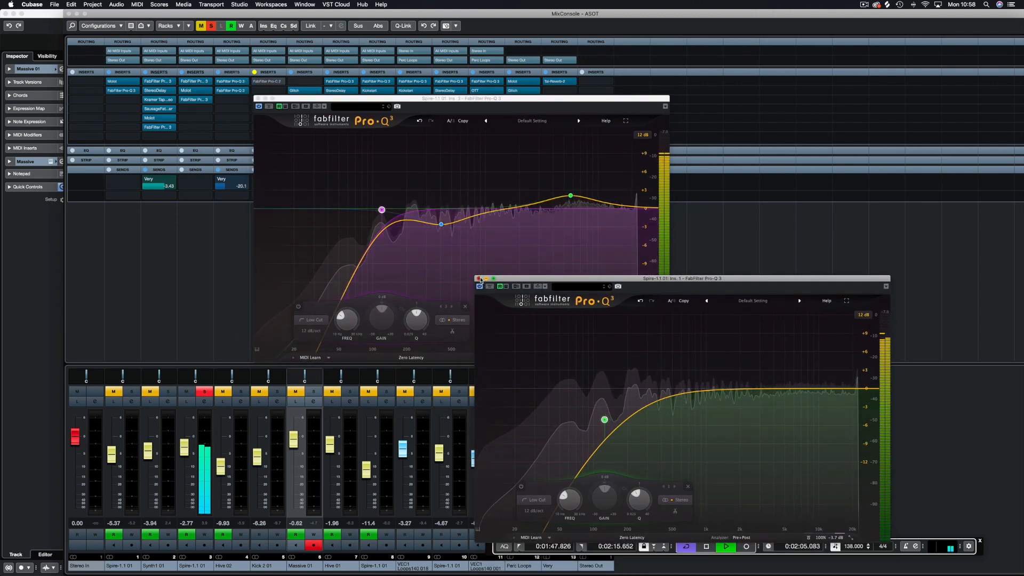
left_click(479, 278)
left_click(257, 99)
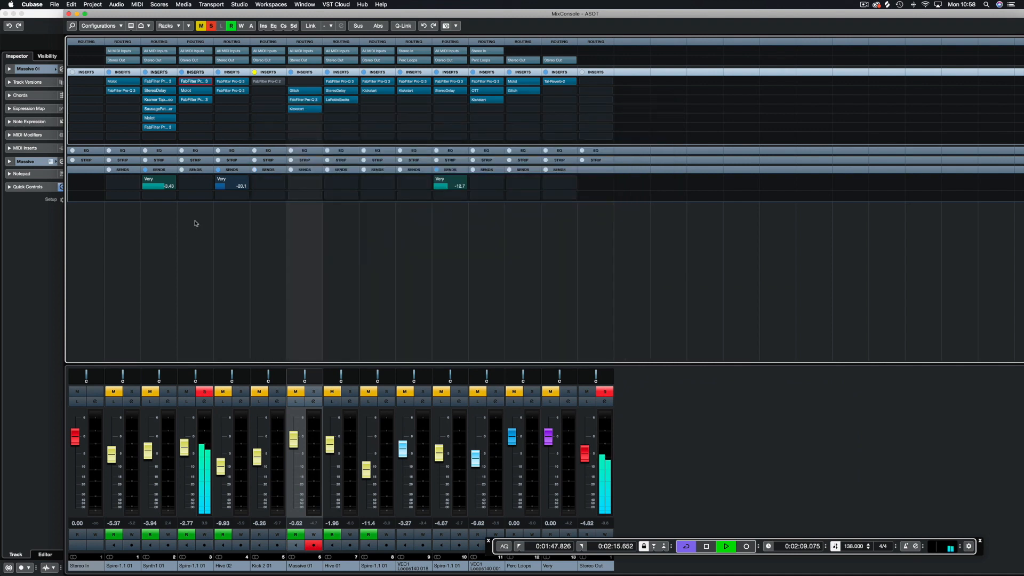
key("space")
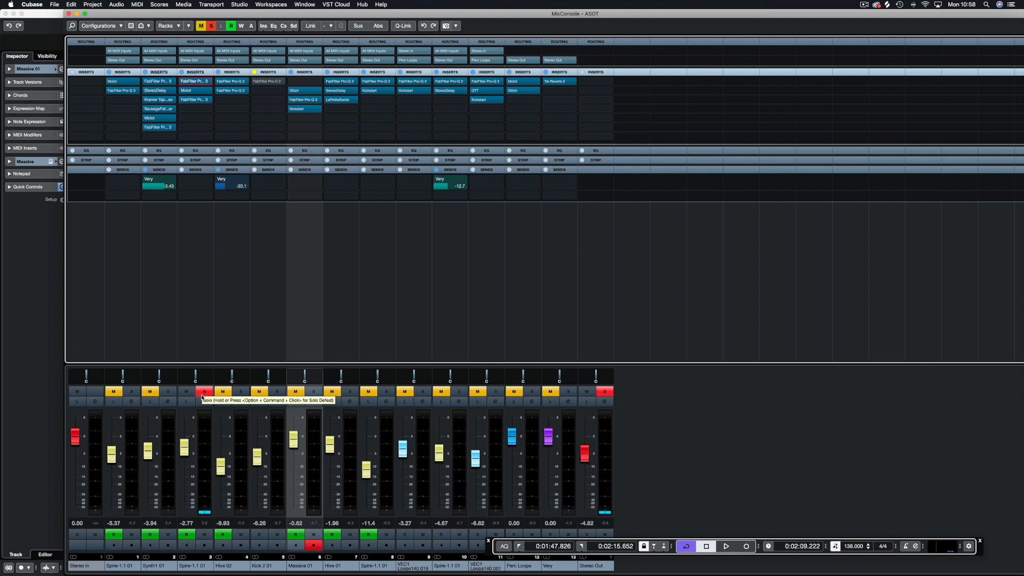
- Clear the Spire channel's solo, solo the Massive 01 channel instead, play the loop and bypass all the Massive channel's inserts
left_click(202, 396)
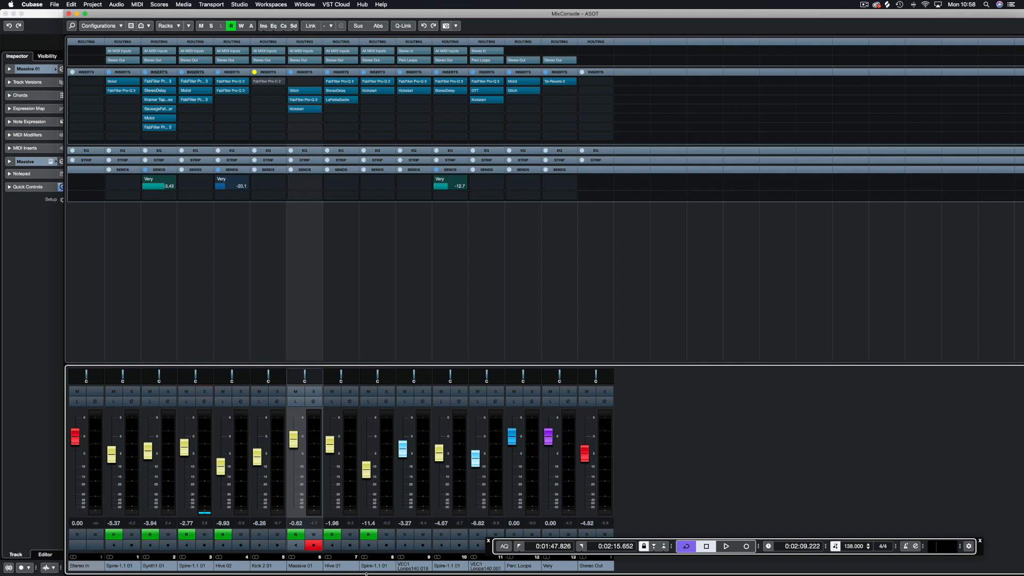
left_click(313, 393)
key("space")
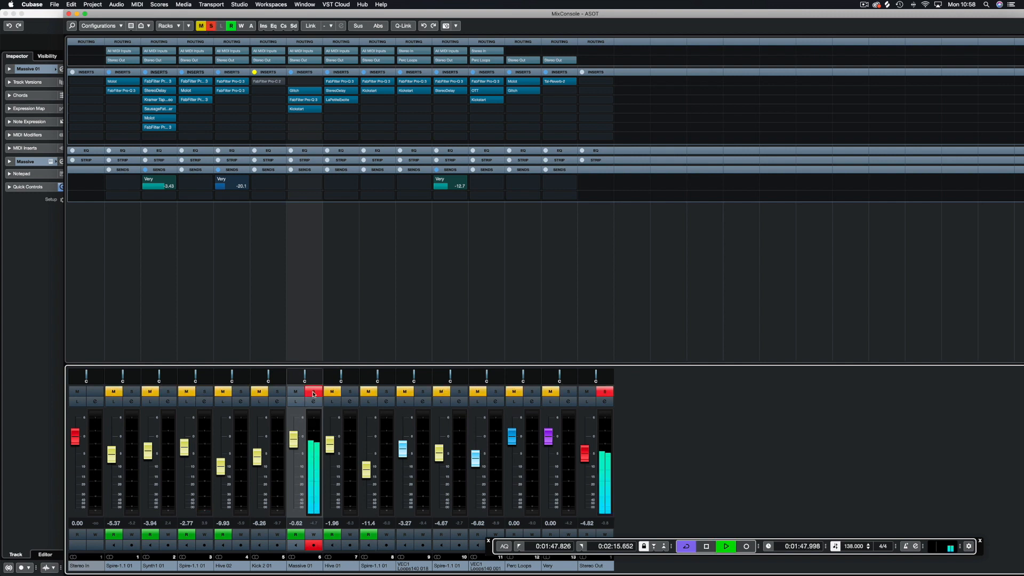
left_click(292, 73)
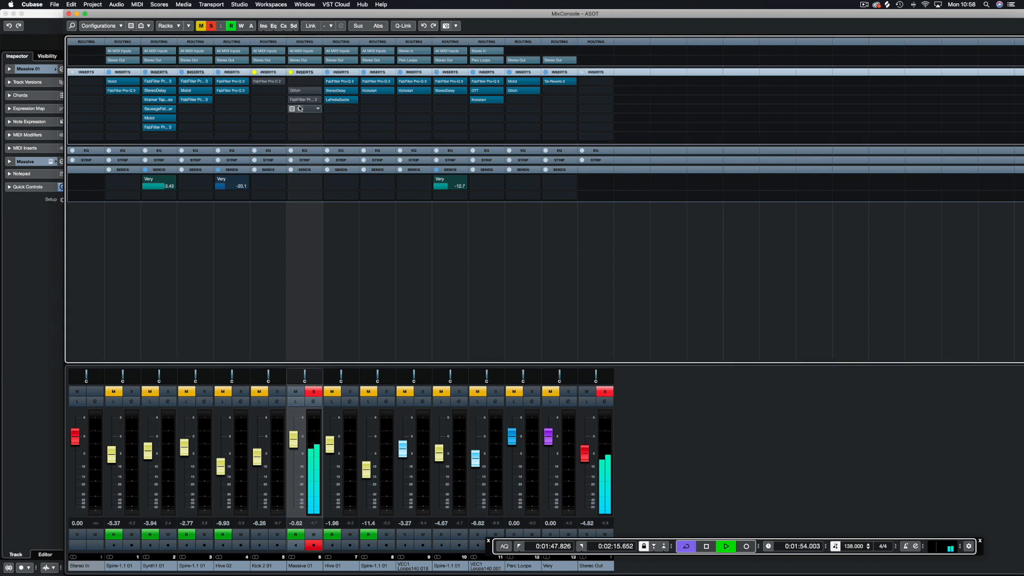
- Open the Glitch insert on the soloed Massive 01 channel and show its Distortion settings while the loop plays
left_click(299, 93)
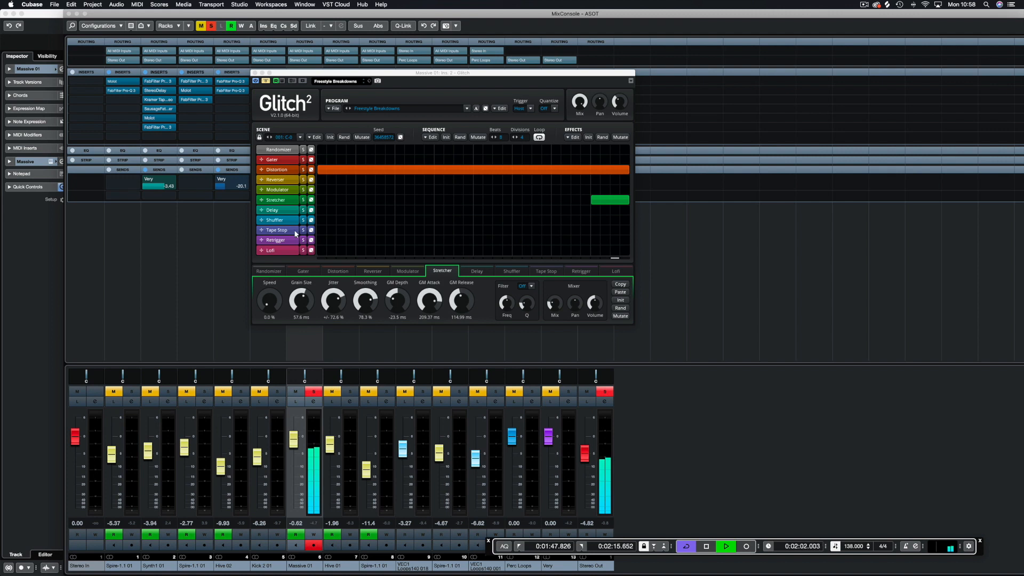
left_click(349, 273)
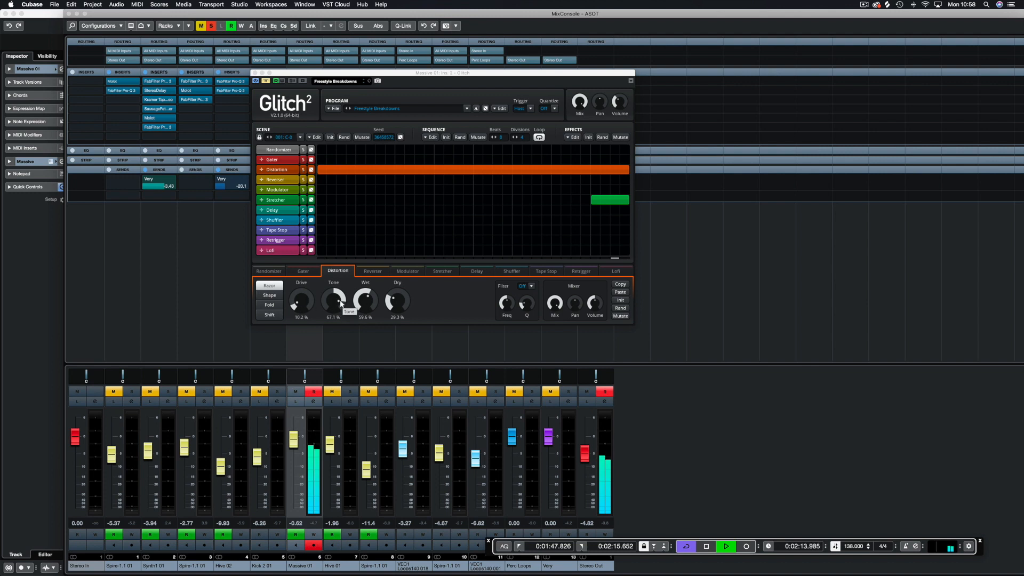
left_click(266, 80)
key("space")
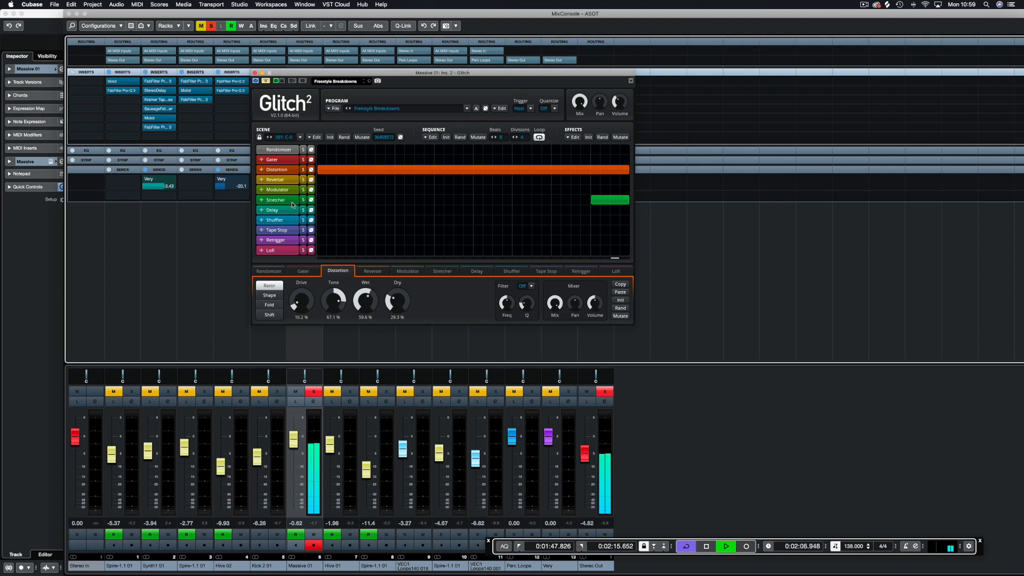
- Show Glitch's Stretcher settings and its mix control, activate the insert during playback, and close the plugin
left_click(283, 201)
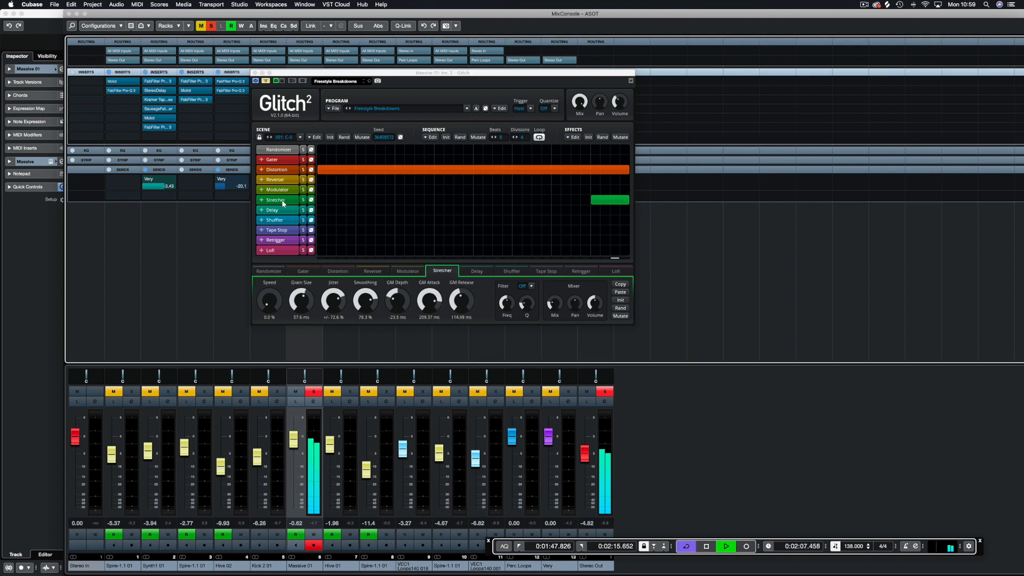
left_click(265, 83)
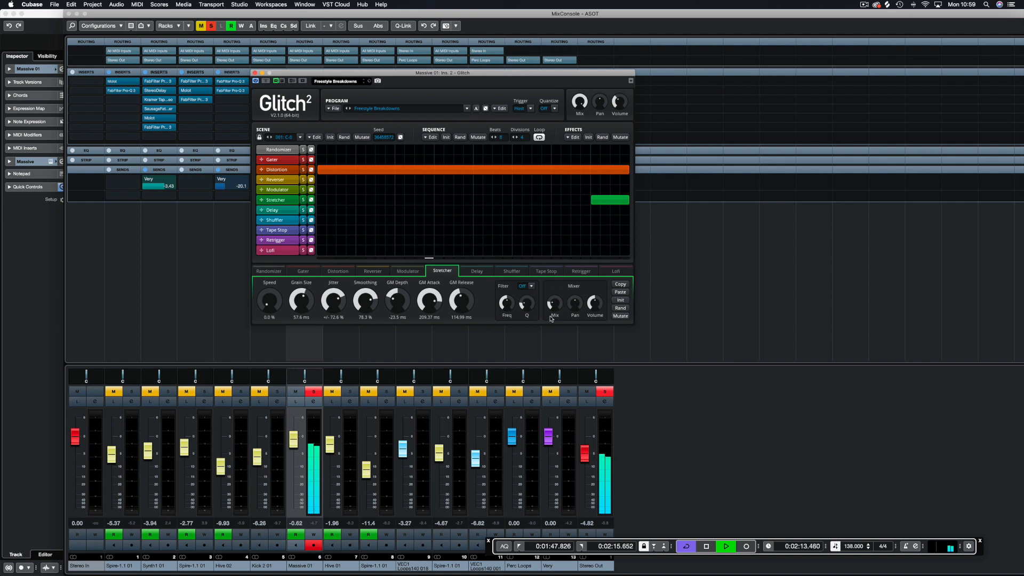
left_click_drag(552, 305, 552, 290)
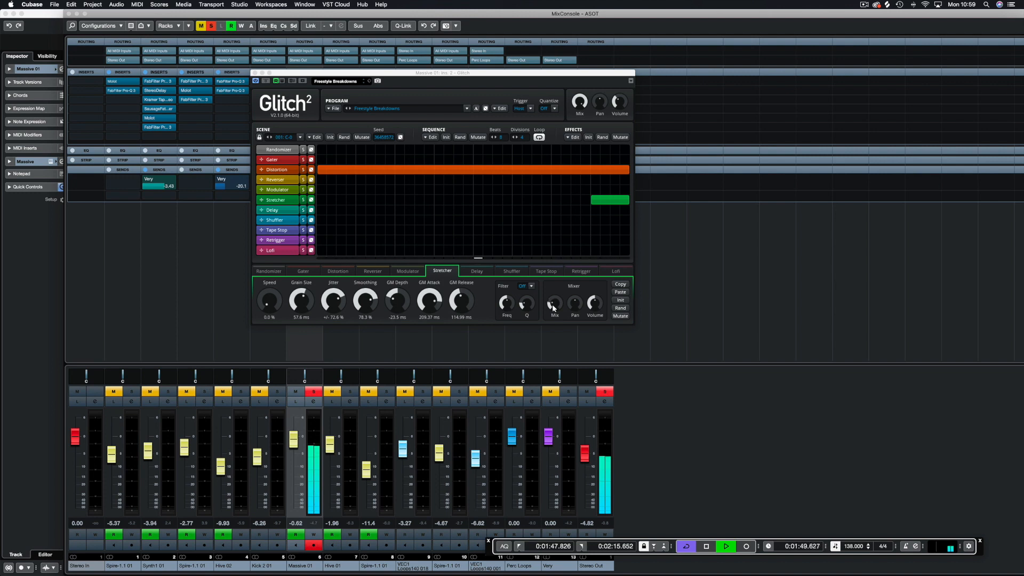
left_click_drag(555, 305, 555, 303)
left_click(255, 73)
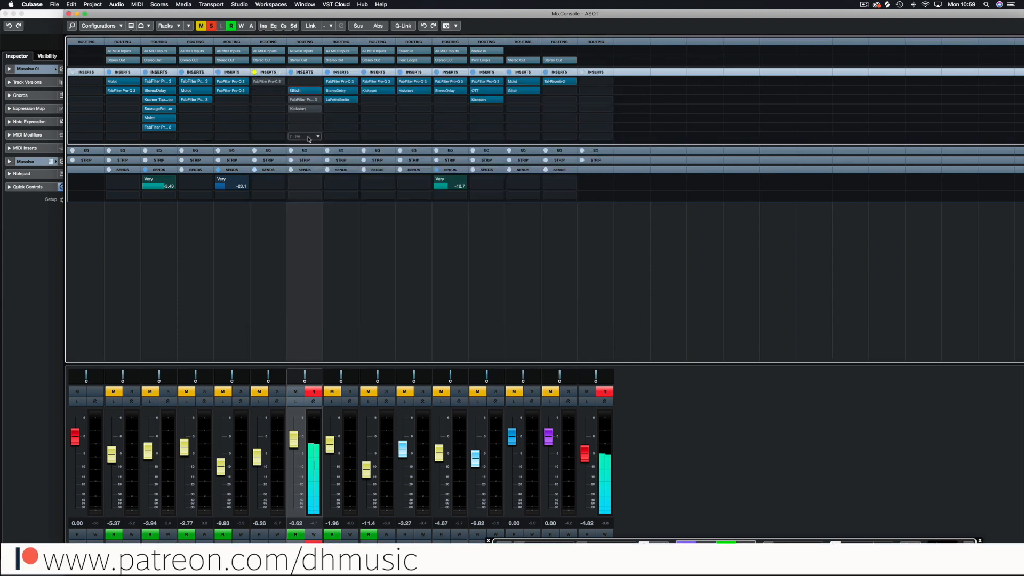
- Open the third-slot FabFilter Pro-Q 3 on the Massive 01 channel, activate it, restart the loop and close the equalizer
left_click(300, 101)
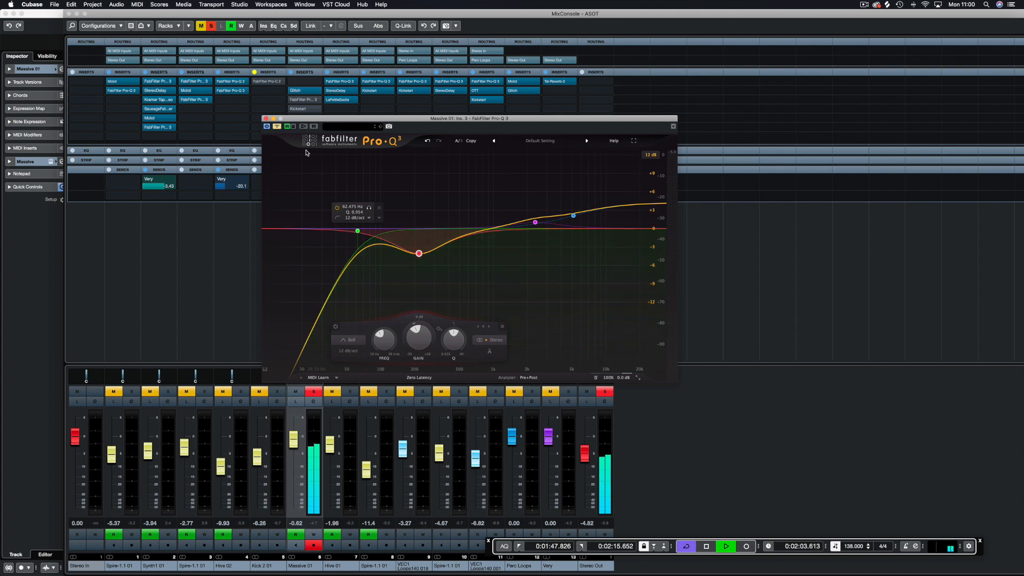
left_click(277, 128)
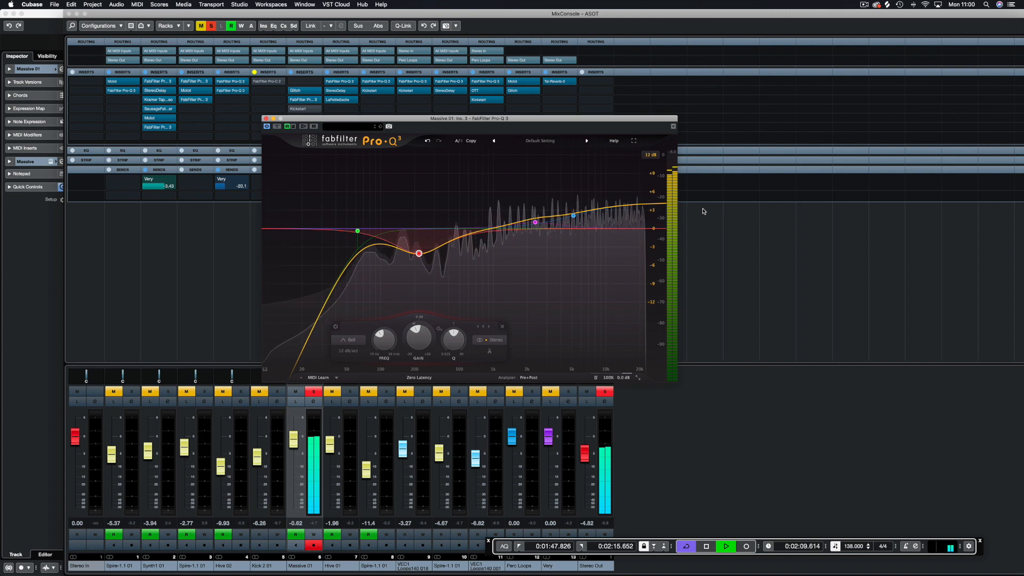
key("space")
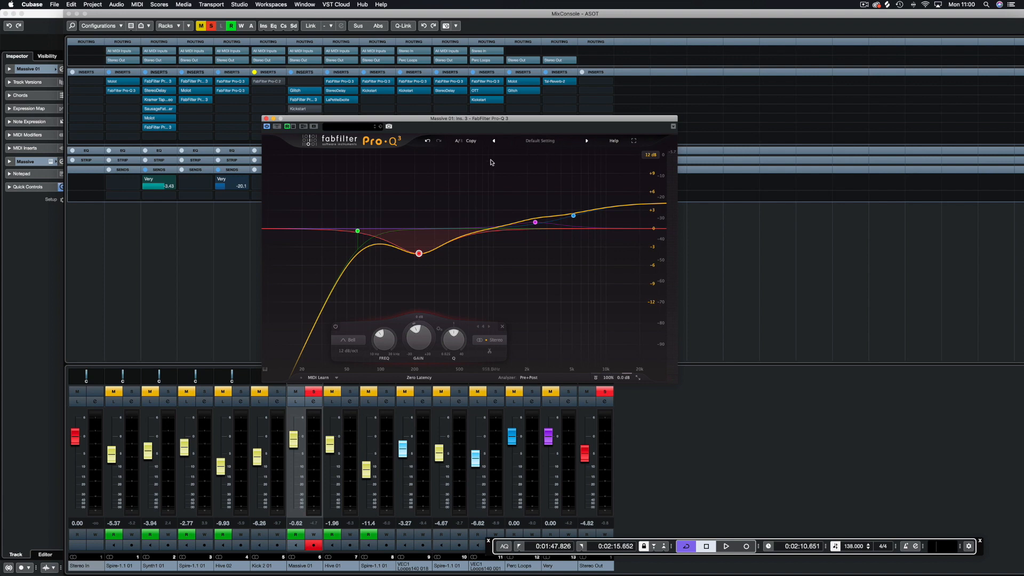
key("space")
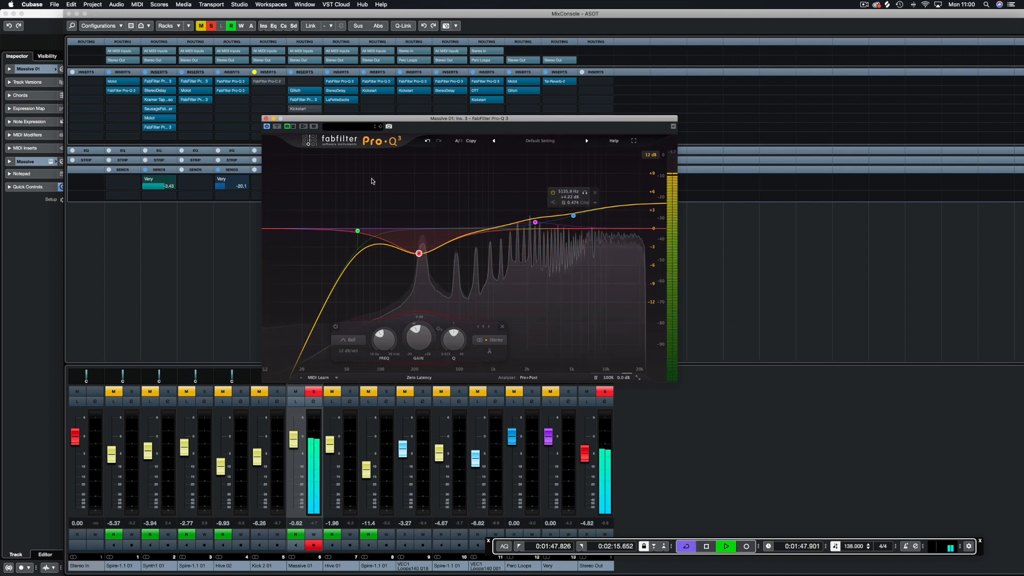
left_click(266, 119)
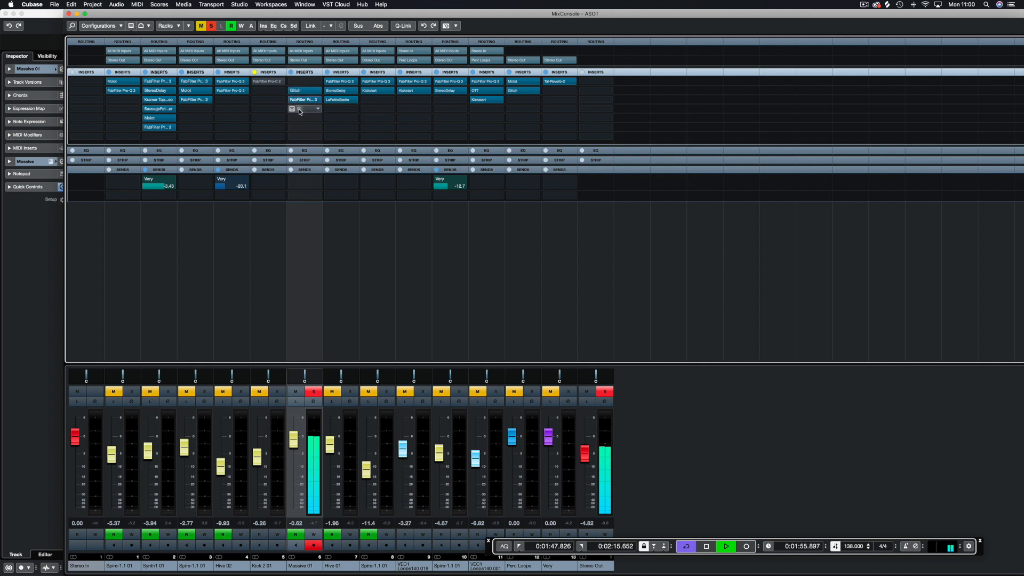
- Activate the Kickstart insert on the Massive 01 channel, stop playback and clear the channel's solo
left_click(293, 110)
left_click(287, 219)
key("space")
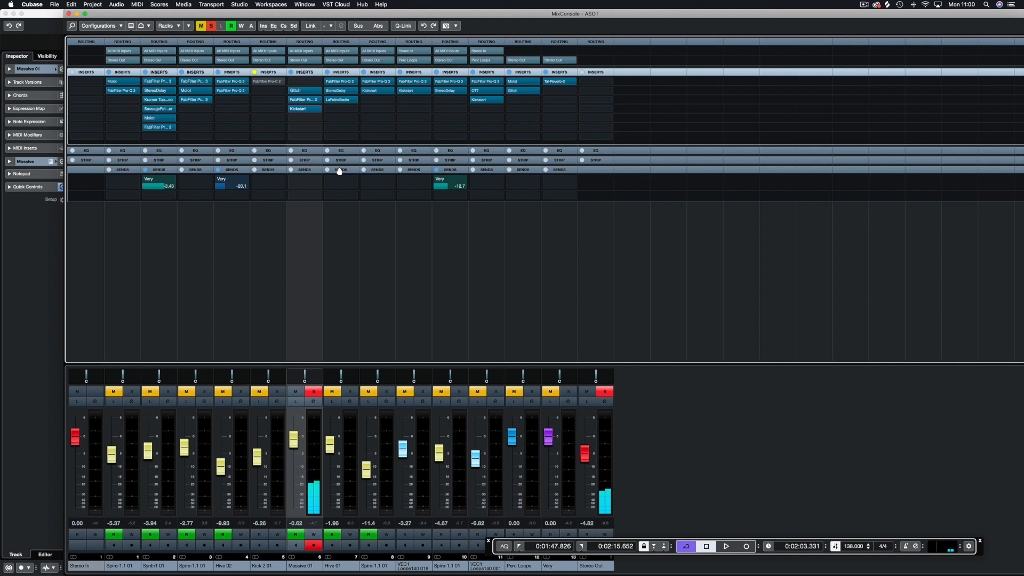
left_click(314, 392)
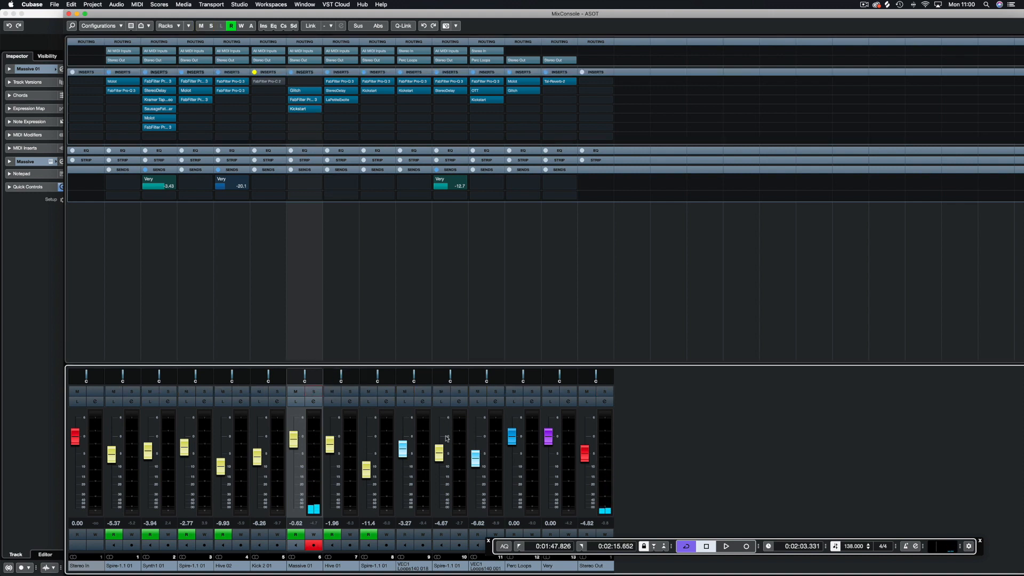
- Move the transport bar clear of the faders, solo Synth1 01, the neighbouring Spire-1.1 01 and Massive 01 together, and audition the loop
left_click_drag(488, 551, 641, 565)
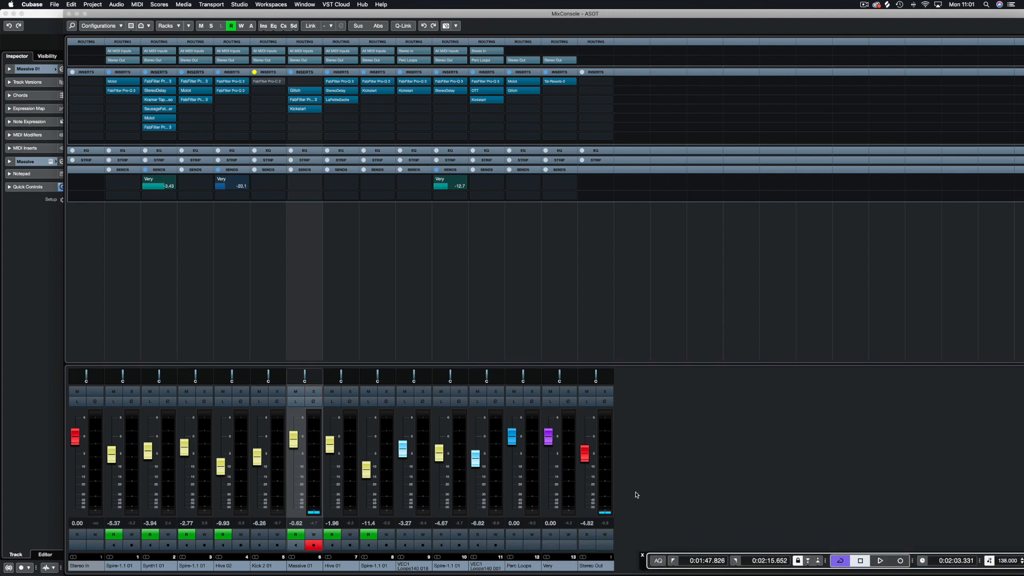
key("space")
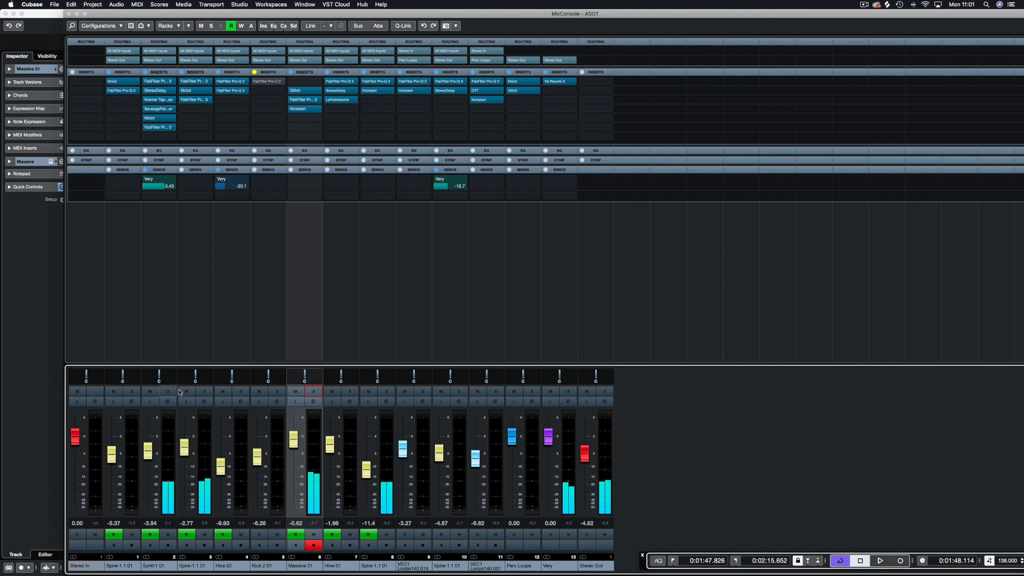
left_click(205, 391)
left_click(168, 391)
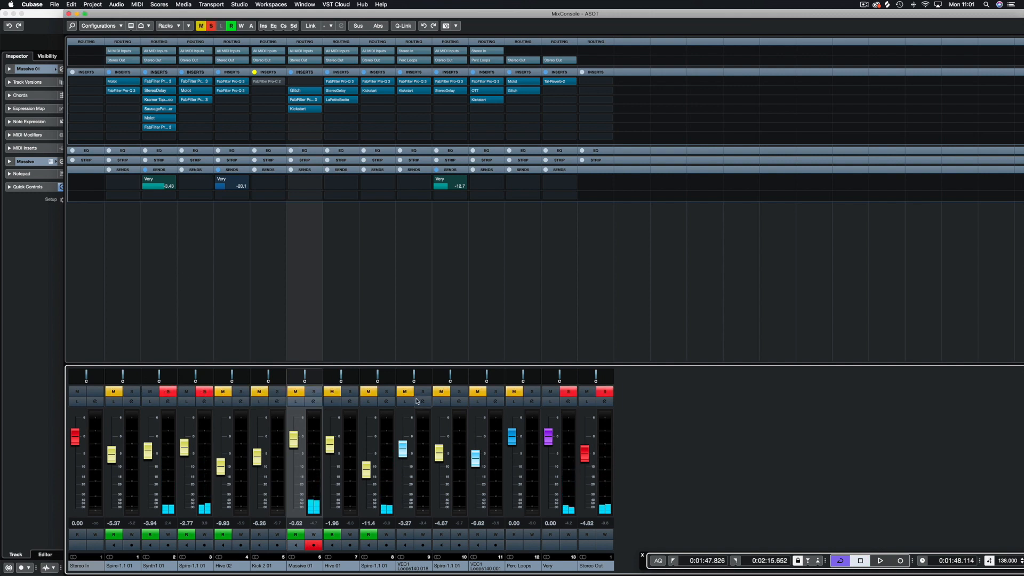
left_click(312, 392)
key("space")
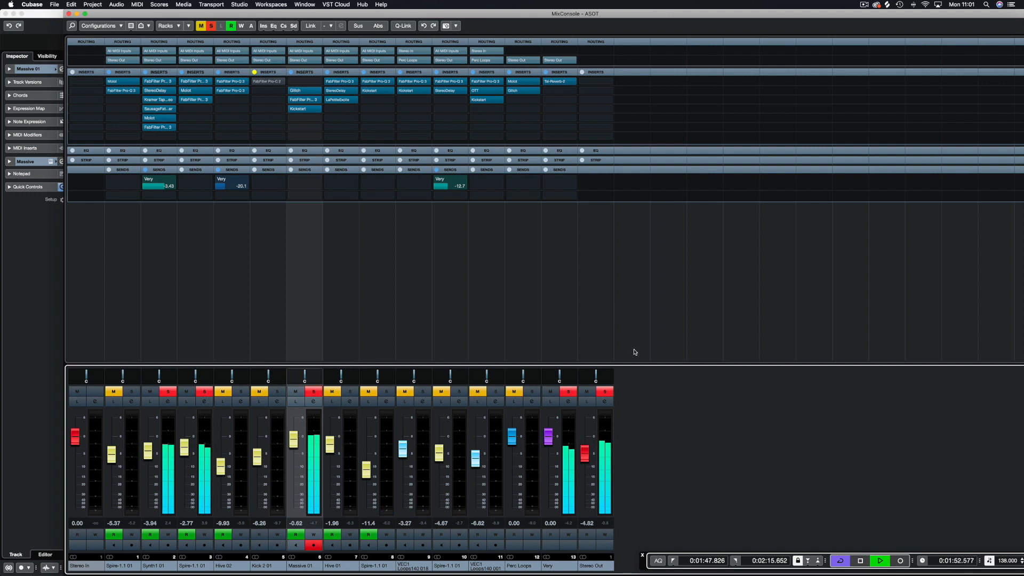
key("space")
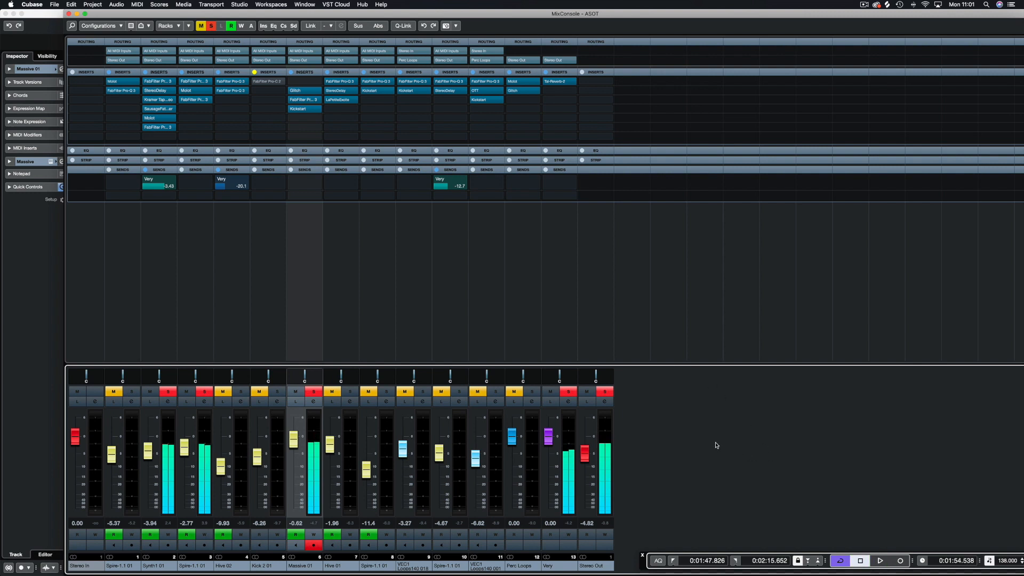
- Add a stereo group track named Leads with its output on Stereo Out, and solo it
right_click(694, 421)
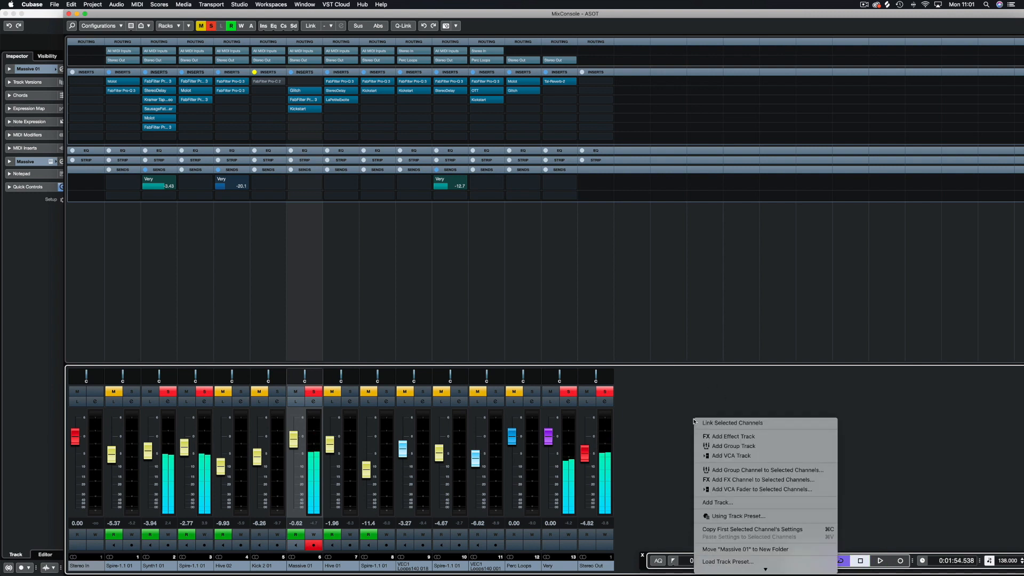
left_click(739, 446)
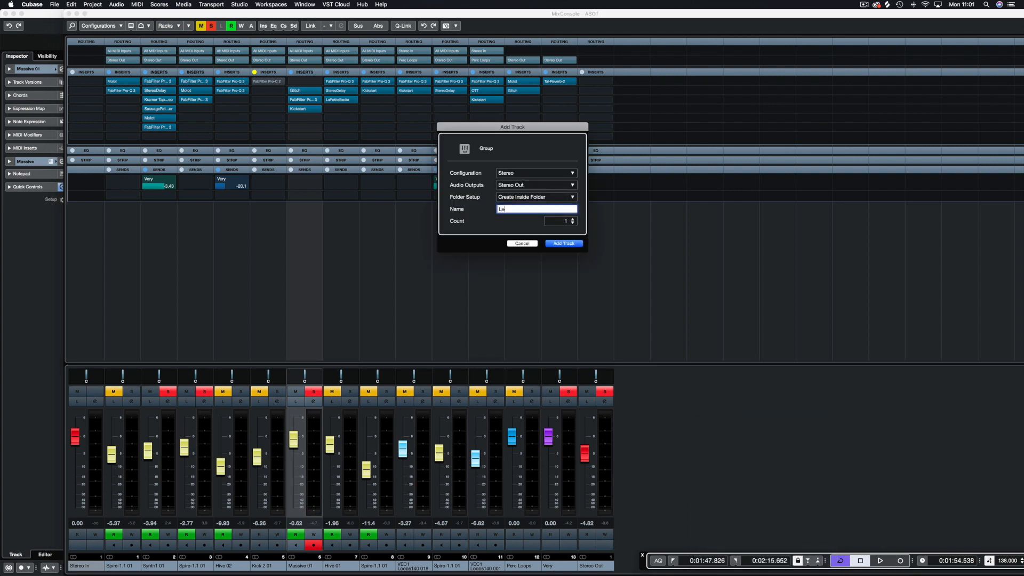
key("Return")
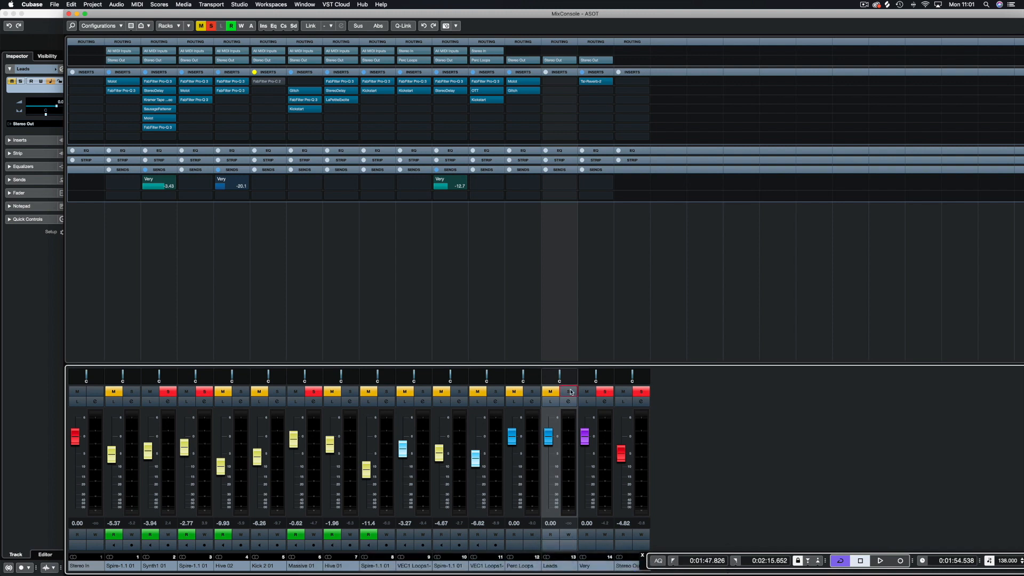
left_click(569, 392)
- Route the outputs of the soloed Synth1 01, Spire-1.1 01 and Massive 01 channels to the Leads group
left_click(161, 61)
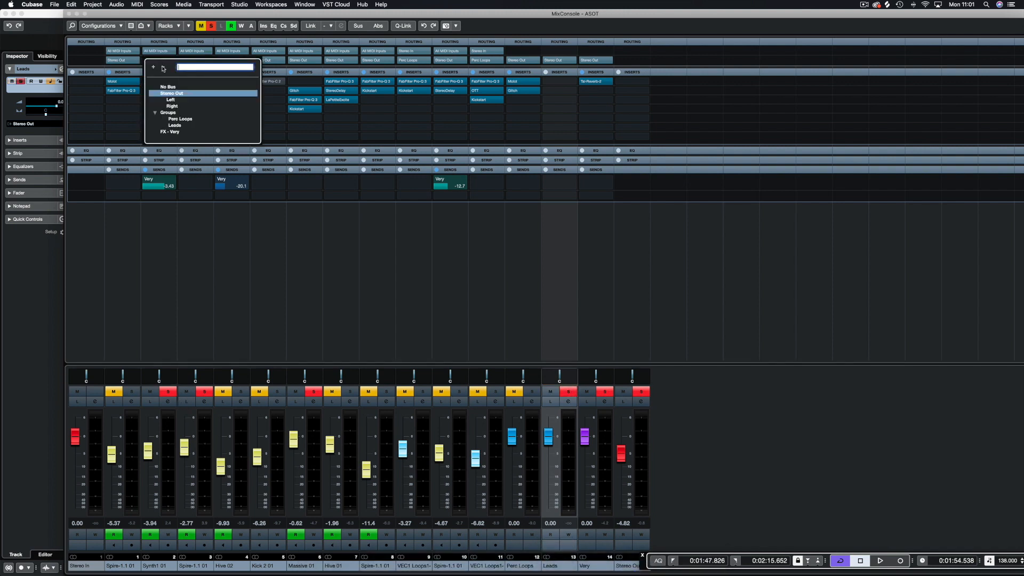
left_click(175, 126)
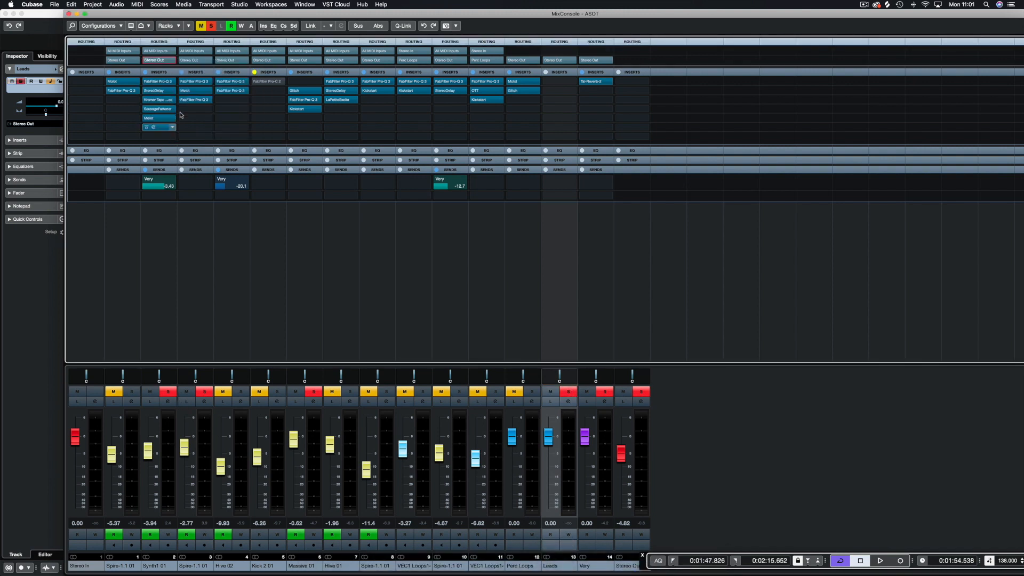
left_click(205, 61)
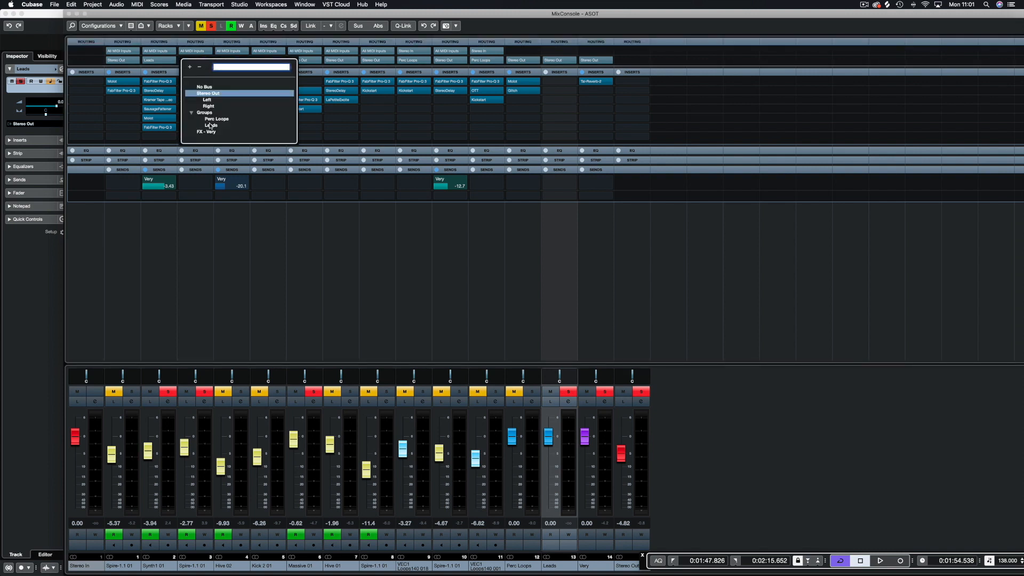
left_click(210, 126)
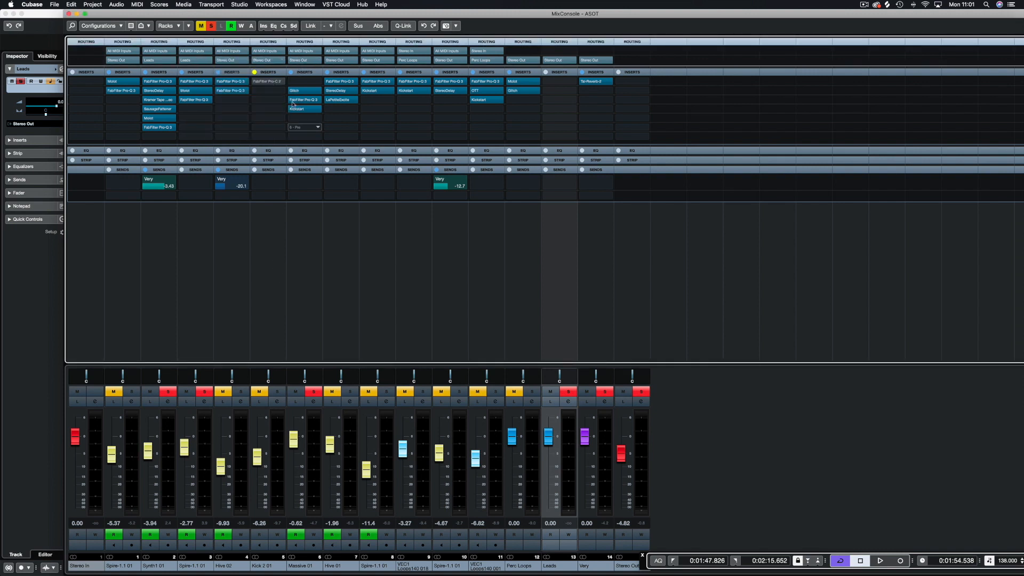
left_click(300, 60)
left_click(319, 126)
- Play the loop while toggling the Leads group's solo off and on, and stop playback
key("space")
left_click(569, 392)
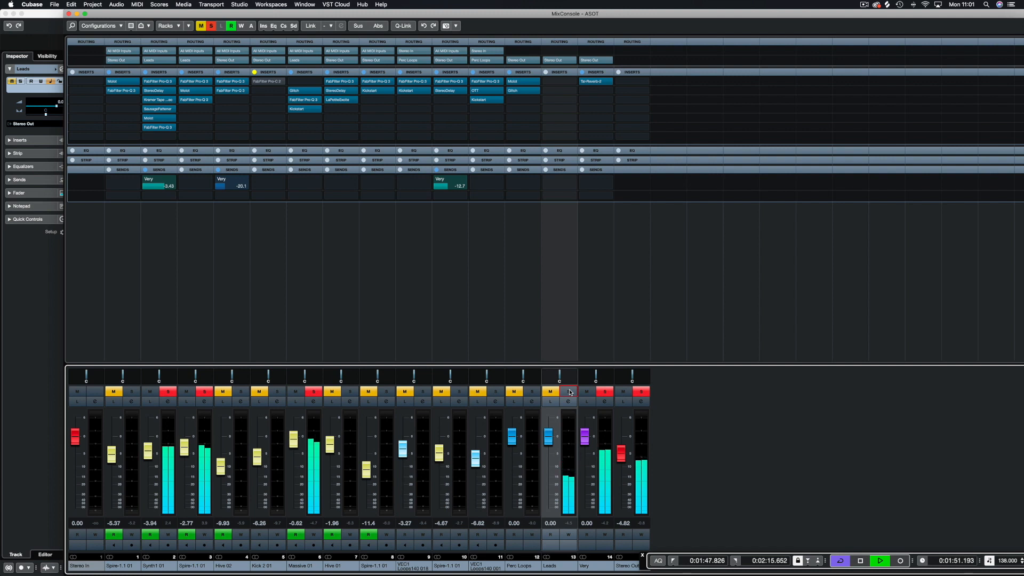
key("space")
left_click(568, 392)
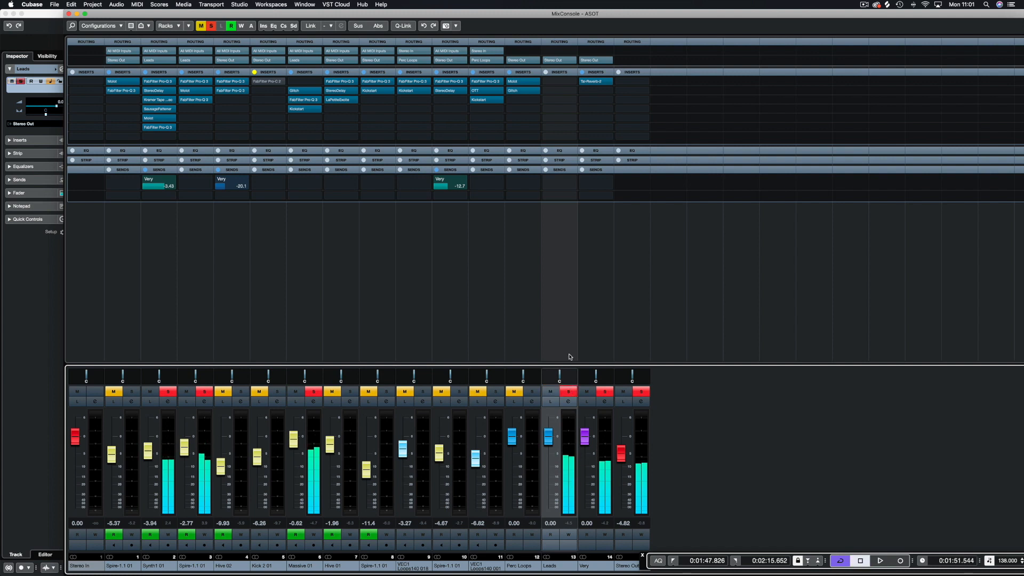
- Insert FabFilter Pro-C 2 in the Leads group's first slot and load its Mastering preset M-S Parallel Glue bM
left_click(568, 82)
type("pro")
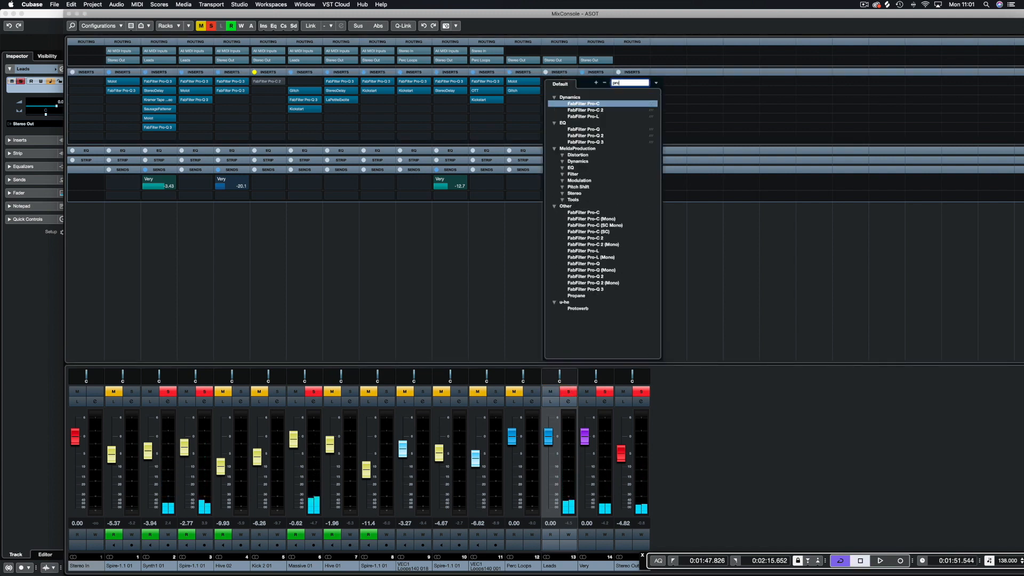
left_click(590, 110)
left_click_drag(402, 145, 456, 94)
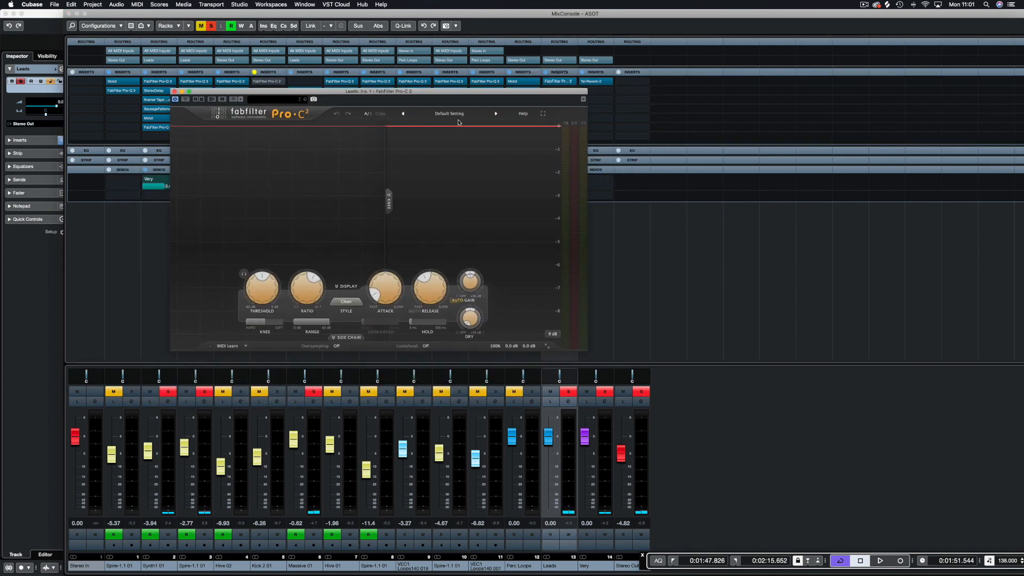
left_click(451, 114)
mouse_move(445, 148)
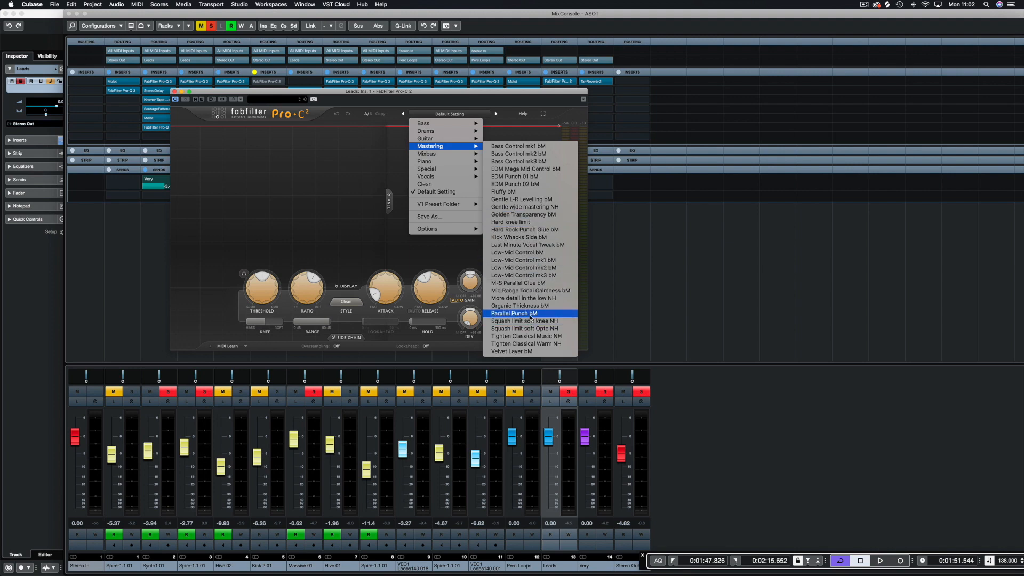
left_click(514, 284)
- Play the loop and compare the Leads group with Pro-C 2 bypassed and active, moving the plugin window clear of the inserts
key("space")
left_click_drag(411, 94, 577, 123)
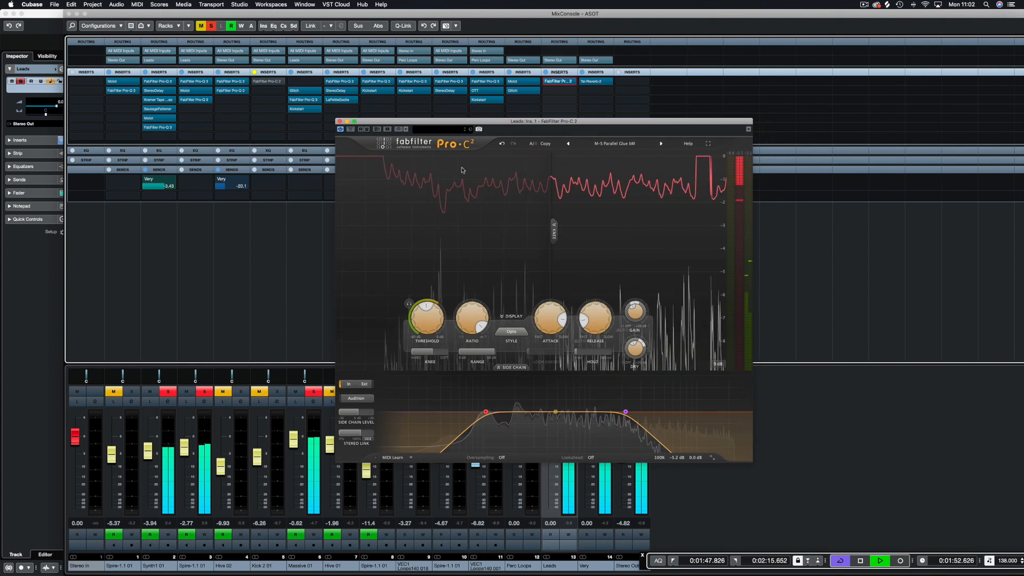
left_click_drag(497, 123, 441, 114)
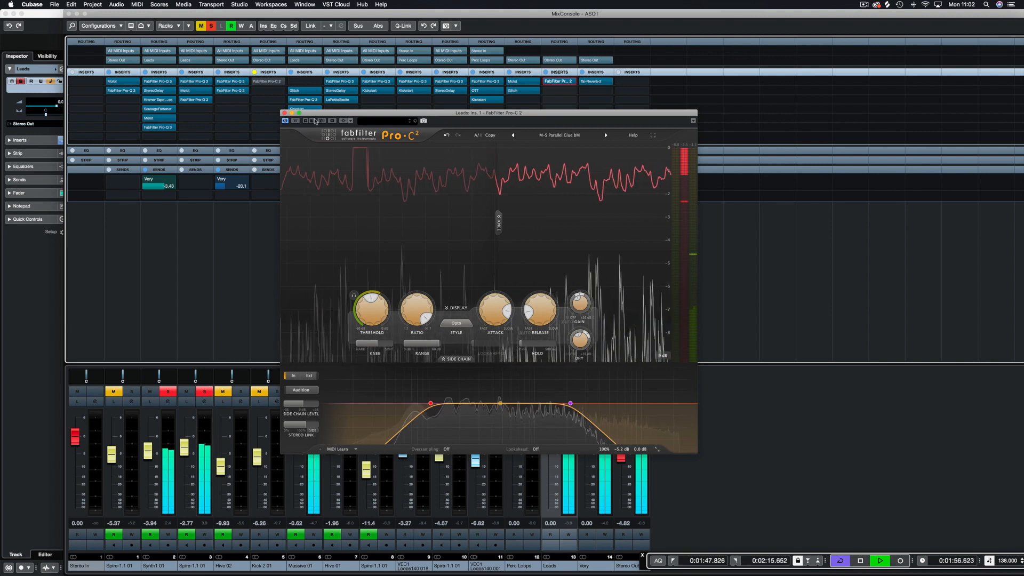
left_click(296, 121)
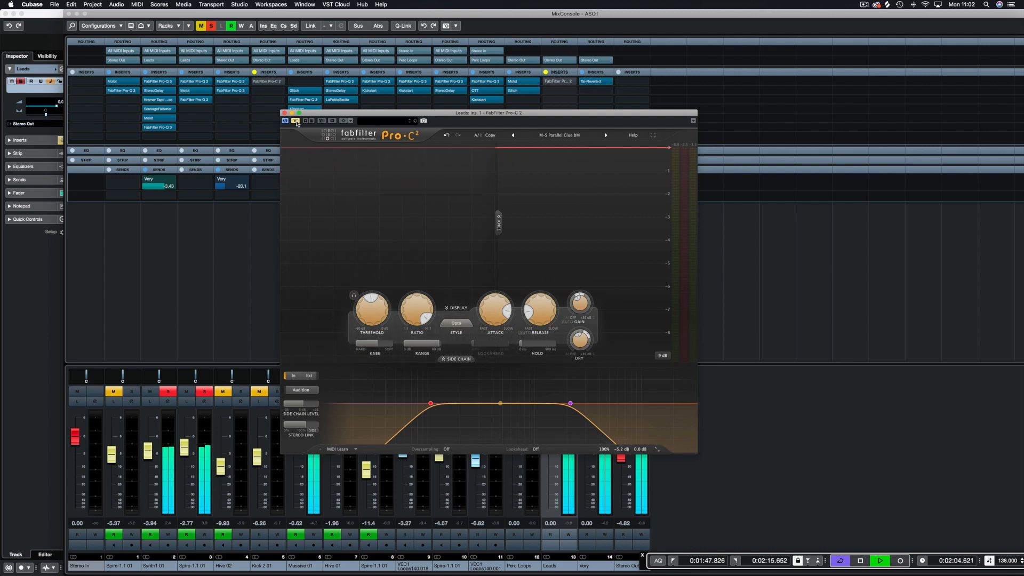
left_click(296, 121)
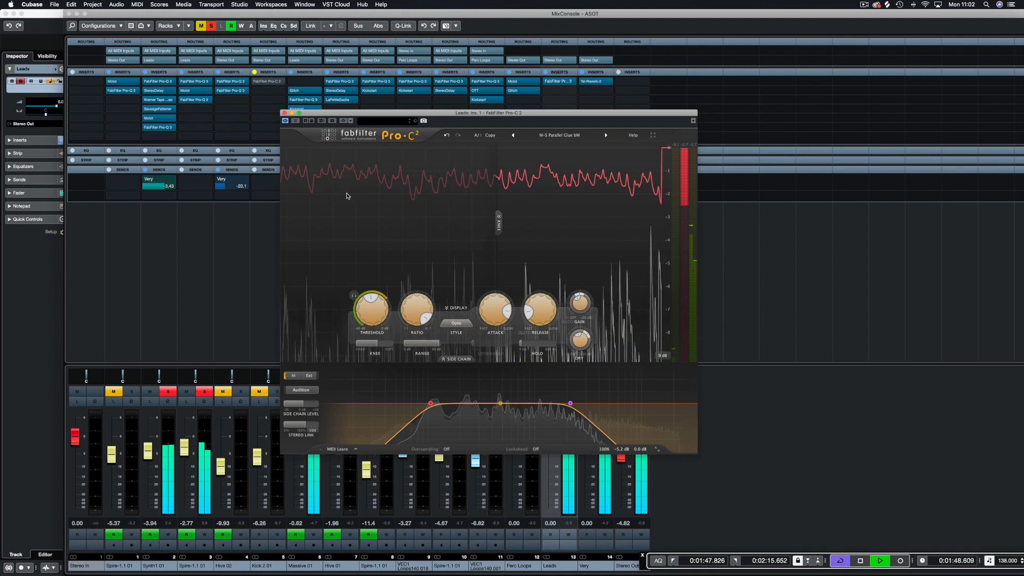
- Stop playback, move the Pro-C 2 window higher and look through its Mastering presets without changing the selection
key("space")
left_click_drag(490, 116, 463, 82)
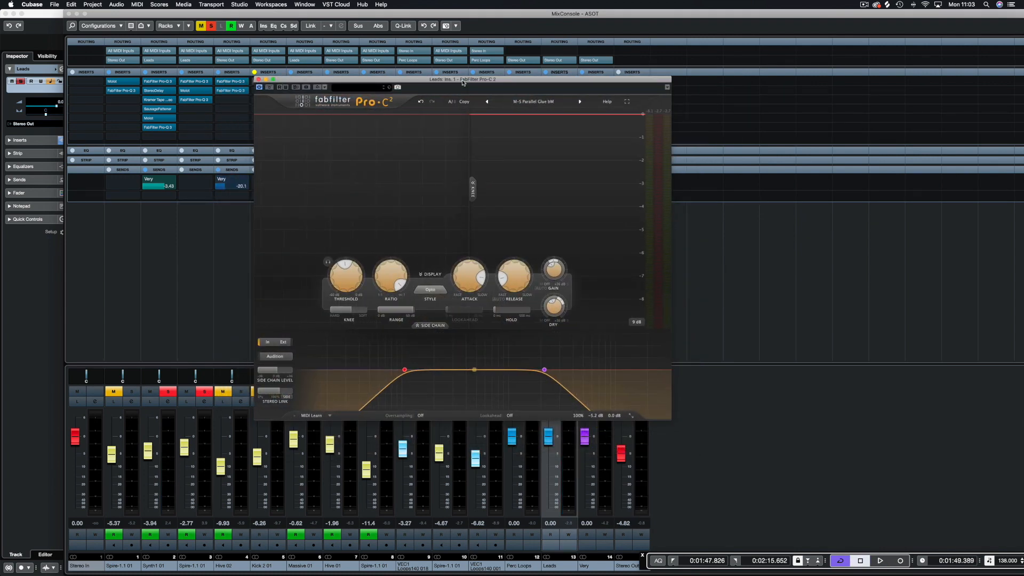
left_click(540, 100)
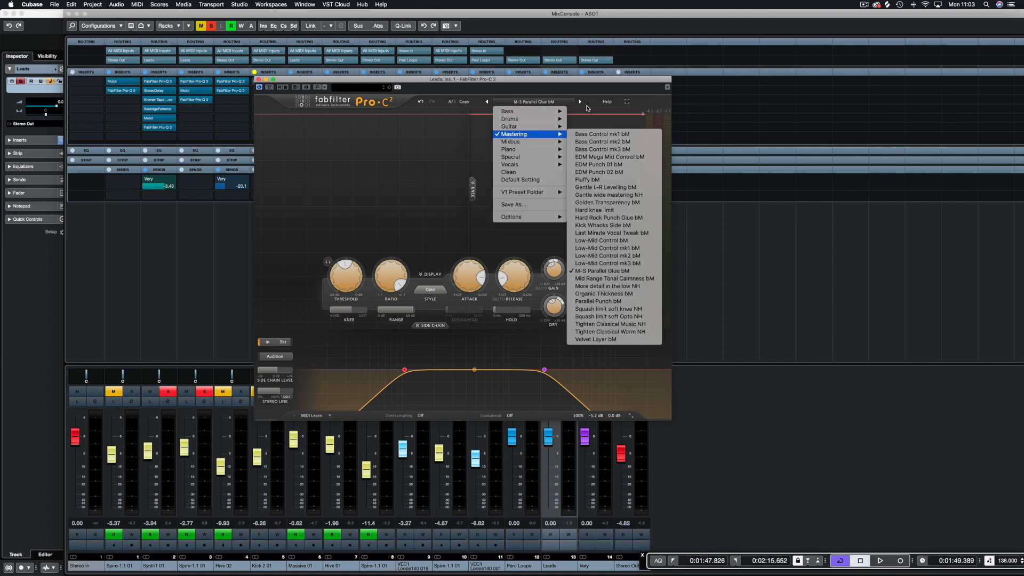
left_click(590, 85)
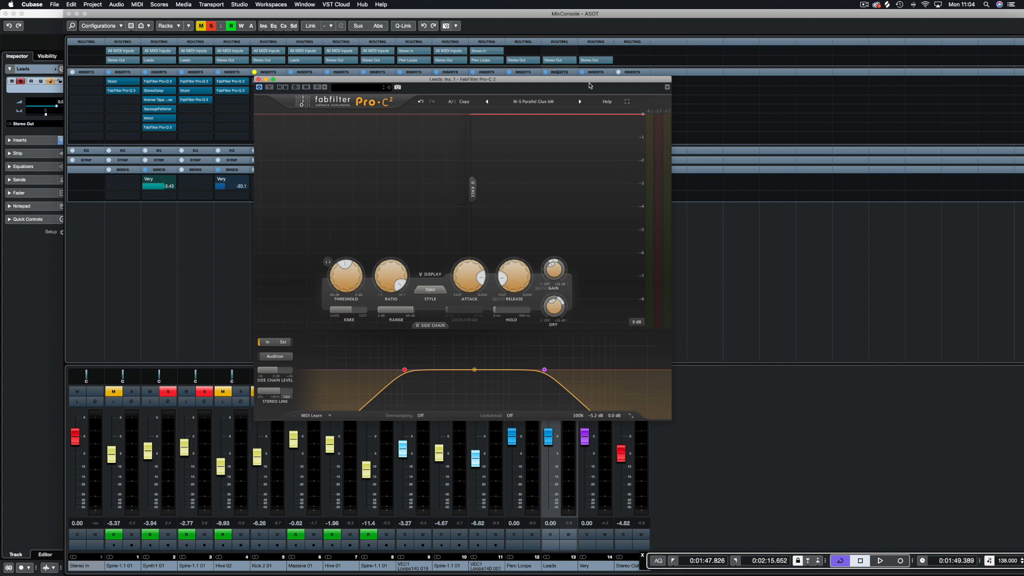
- Play the loop and compare the Leads group twice with Pro-C 2 bypassed and active
mouse_move(545, 371)
mouse_move(564, 303)
key("space")
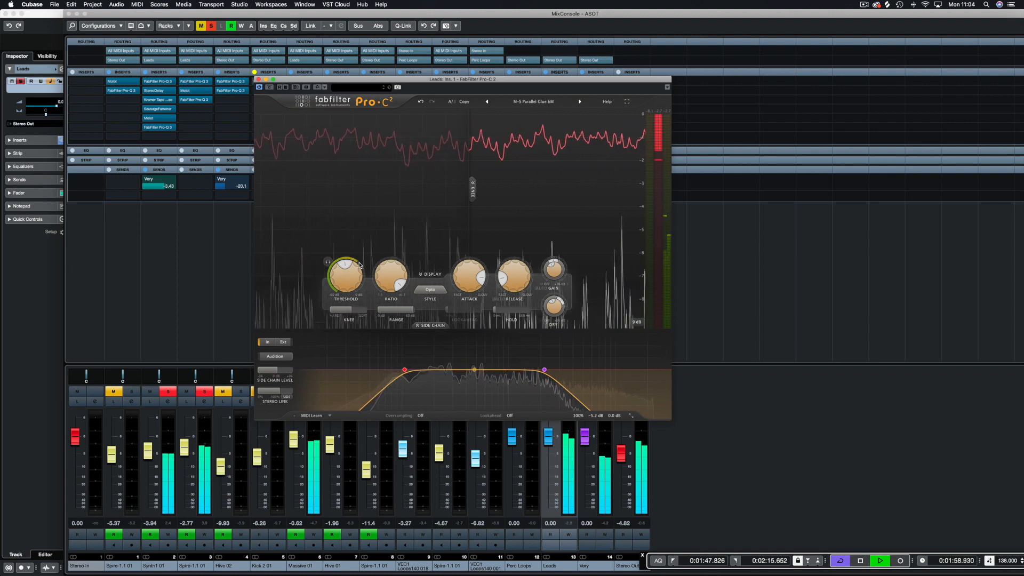
left_click(271, 89)
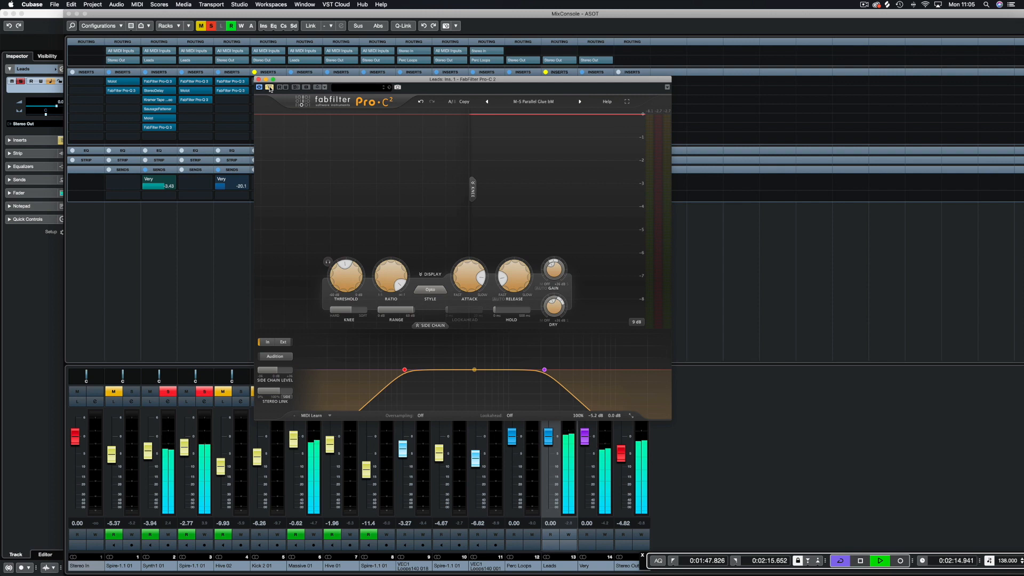
left_click(269, 88)
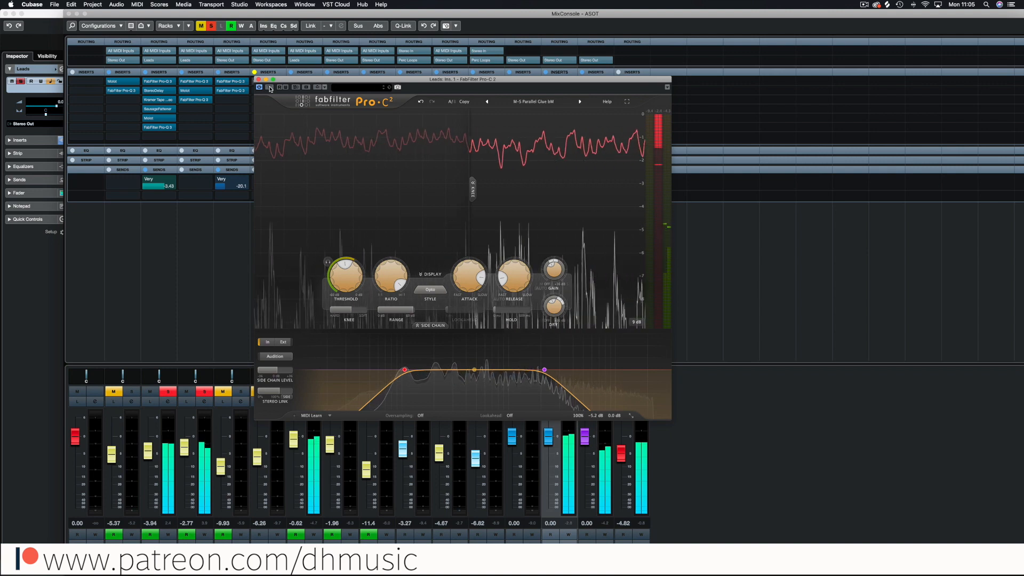
left_click(270, 88)
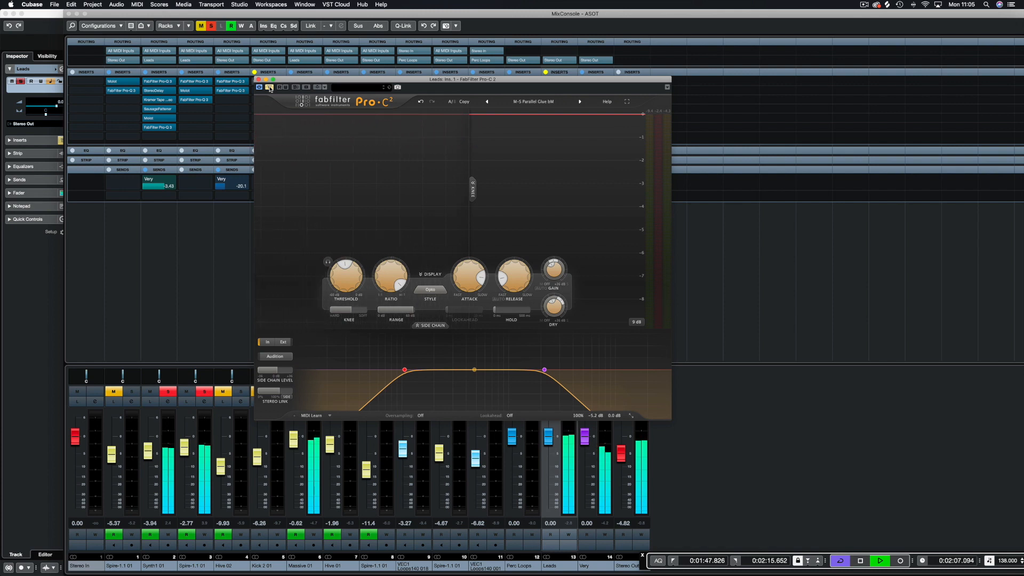
left_click(270, 87)
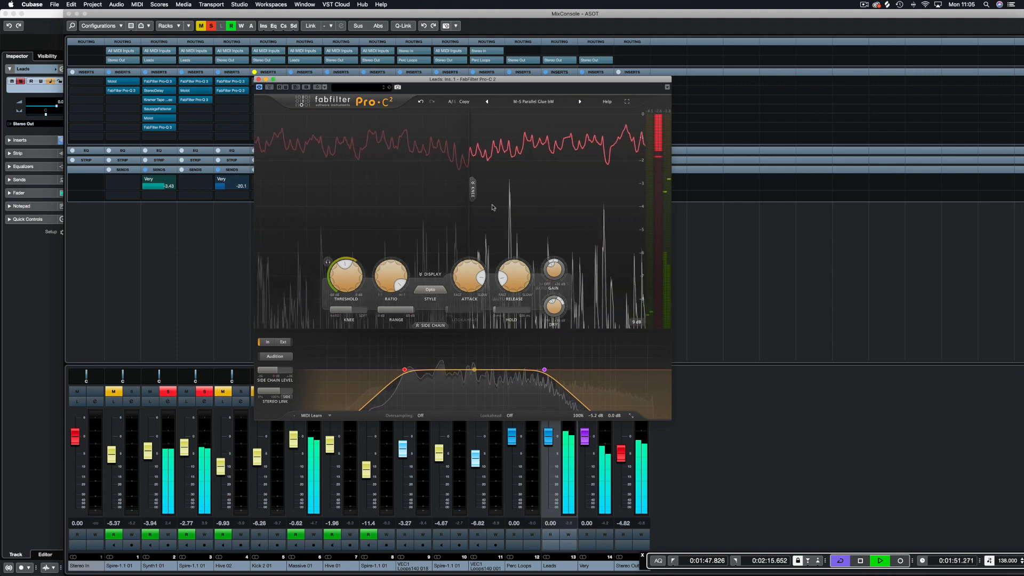
- Raise the Pro-C 2 threshold slightly for lighter gain reduction, compare it with the compressor bypassed, and stop playback
mouse_move(354, 278)
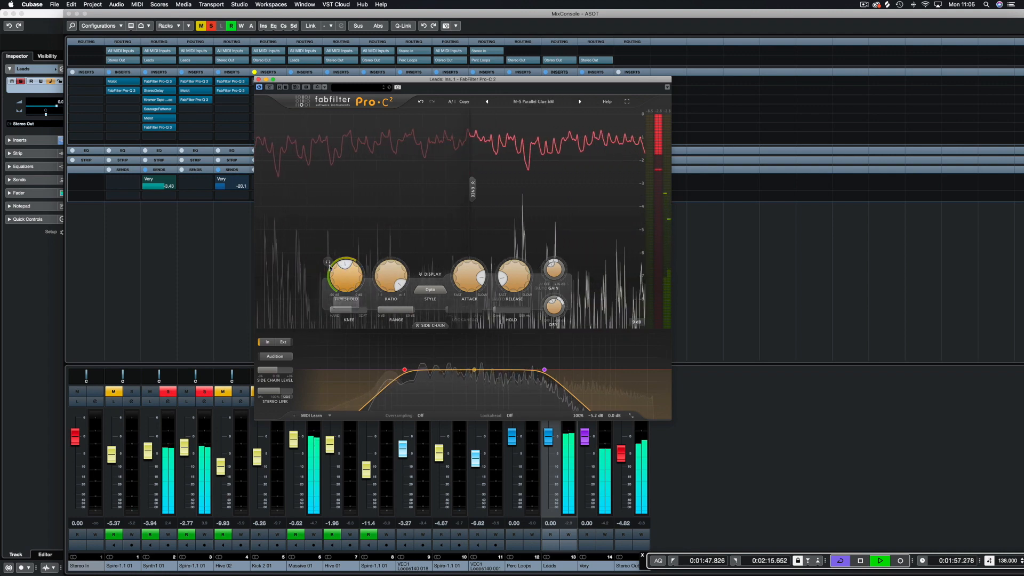
left_click_drag(351, 281, 352, 267)
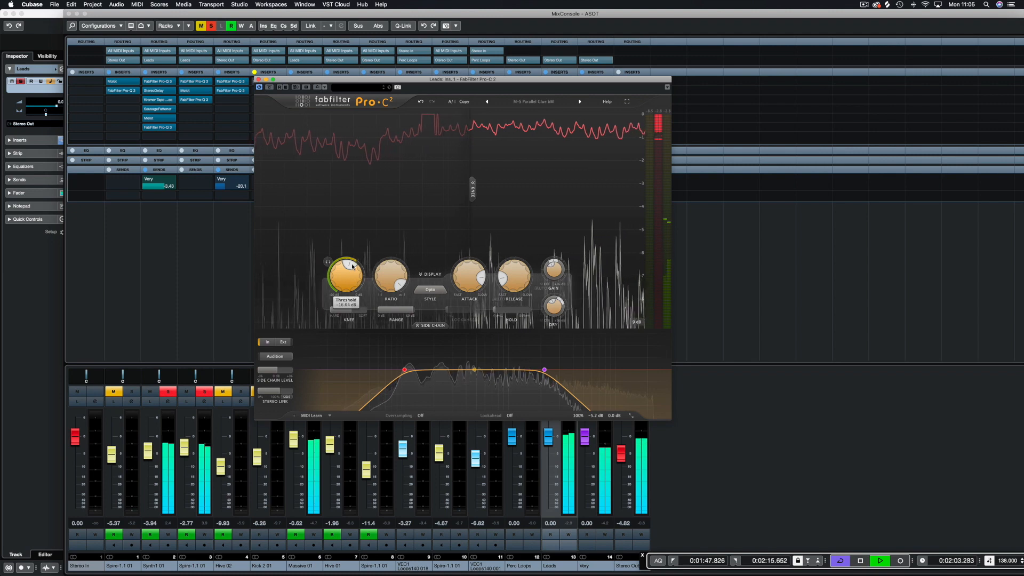
left_click(270, 87)
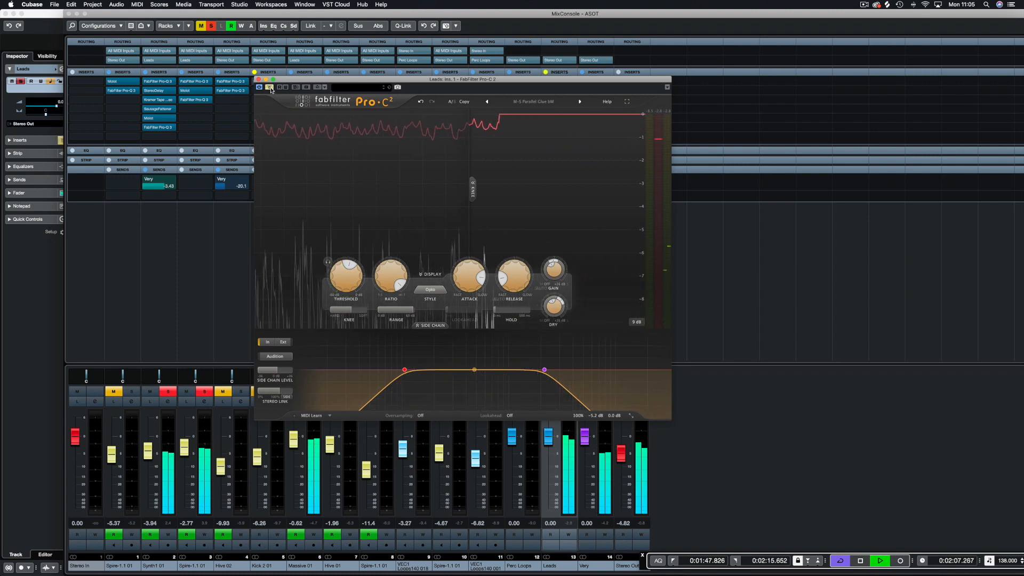
left_click(270, 88)
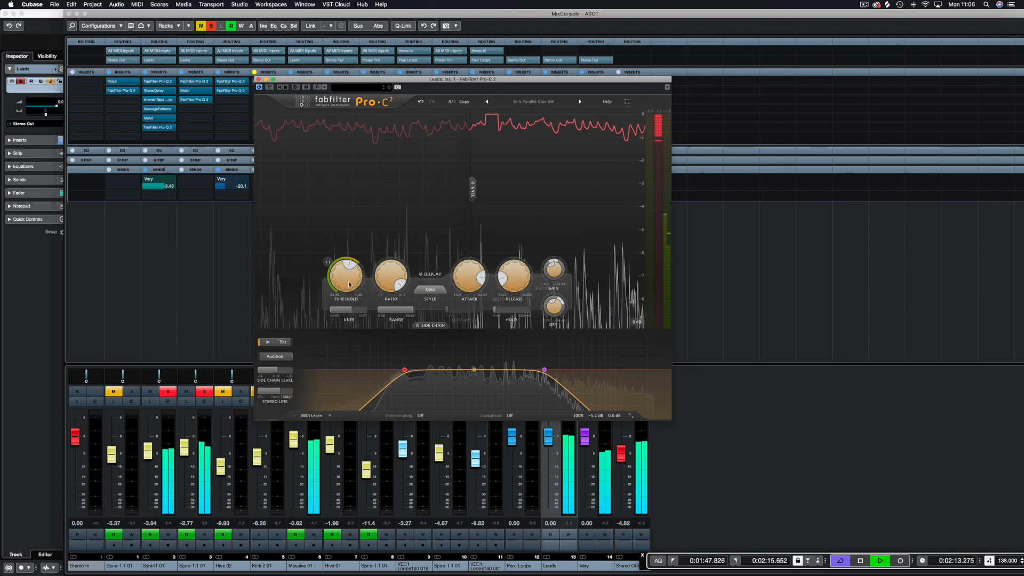
key("space")
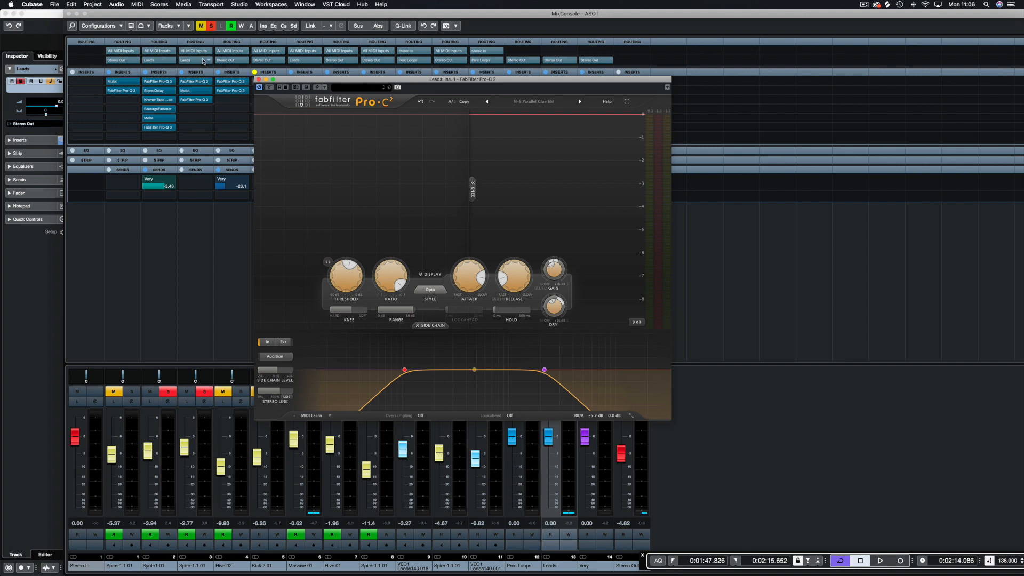
- Close Pro-C 2, insert FabFilter Pro-Q 3 in the Leads group's second slot, and start playback
left_click(258, 79)
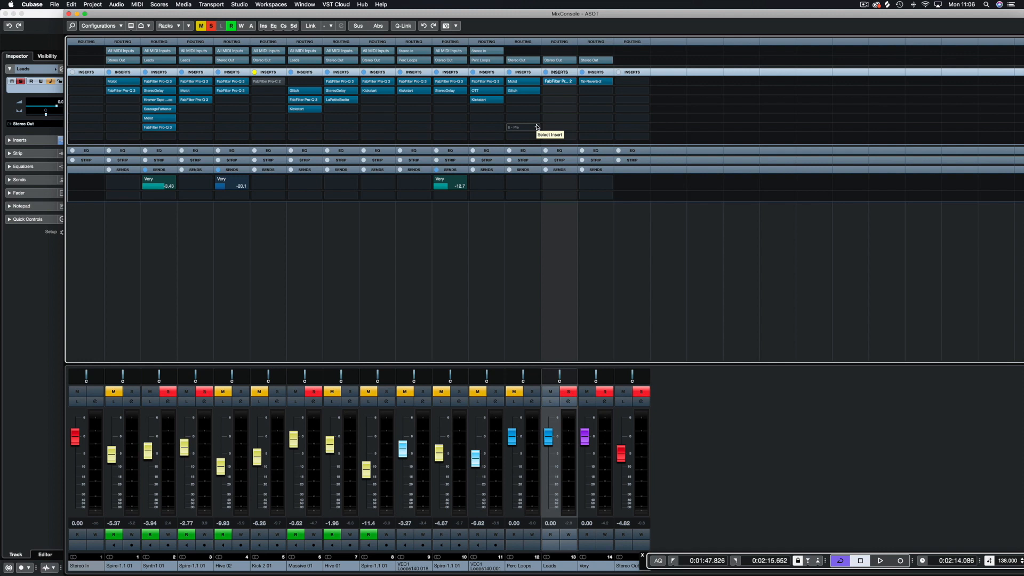
left_click(569, 91)
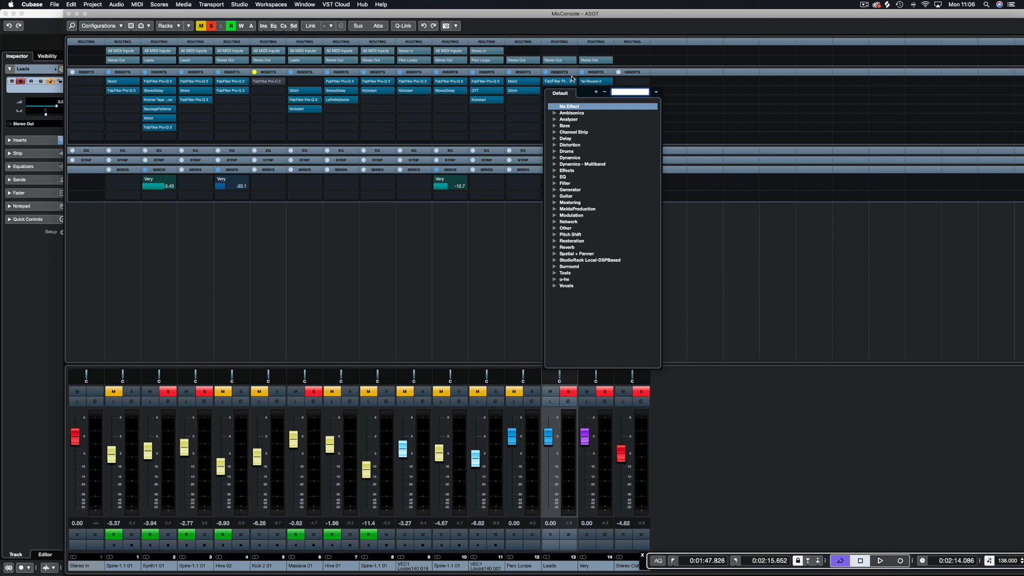
key("space")
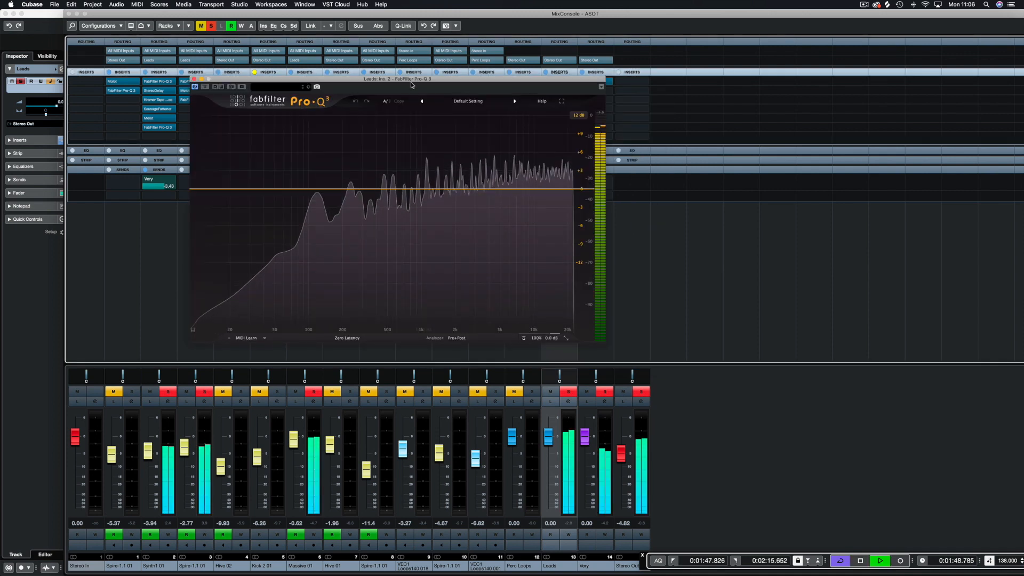
left_click_drag(436, 81, 528, 81)
- Add a 12 dB/oct low cut at about 48 Hz on the Leads group's Pro-Q 3 and audition what it removes
left_click_drag(286, 192, 366, 199)
left_click(376, 173)
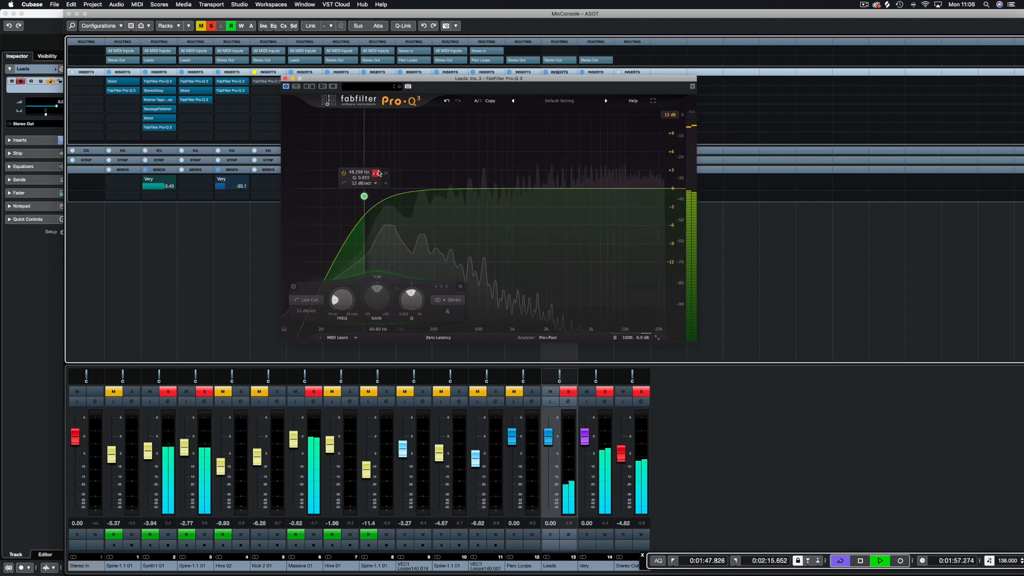
left_click(377, 173)
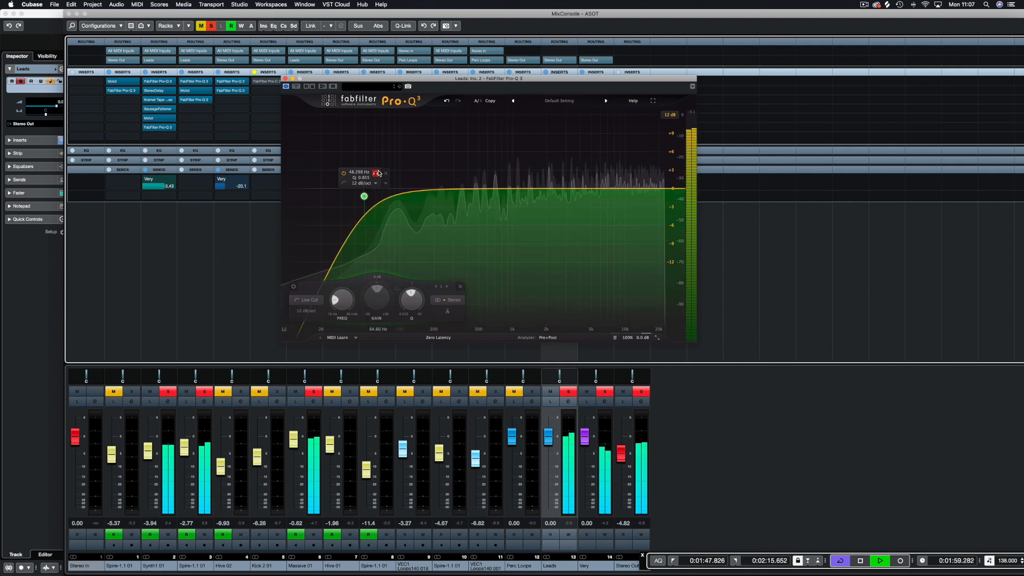
left_click(604, 394)
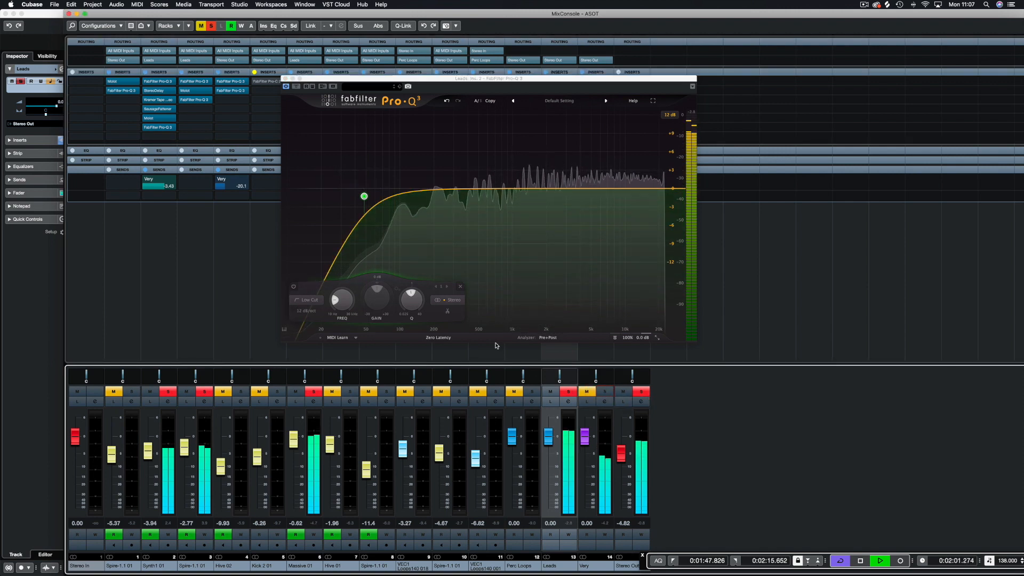
left_click(376, 172)
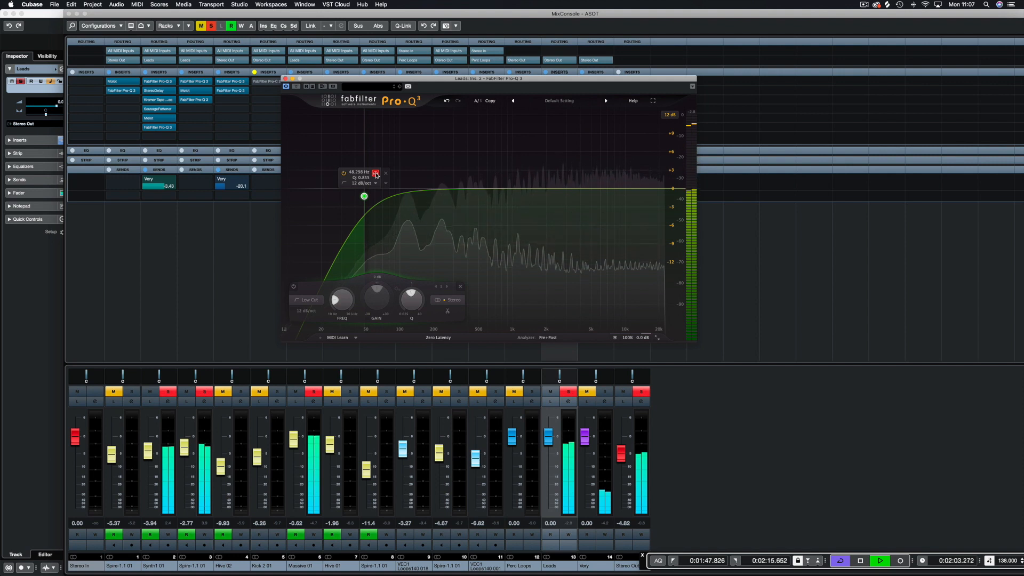
left_click(375, 173)
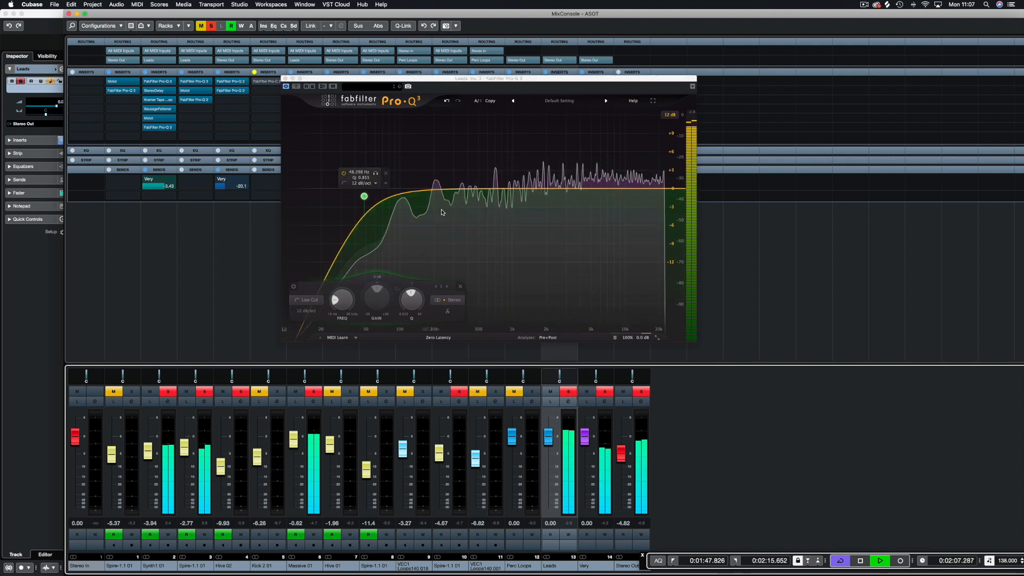
- Add a bell cut of about 1.9 dB near 450 Hz and a bell boost of about 1.2 dB near 6.4 kHz
double_click(500, 198)
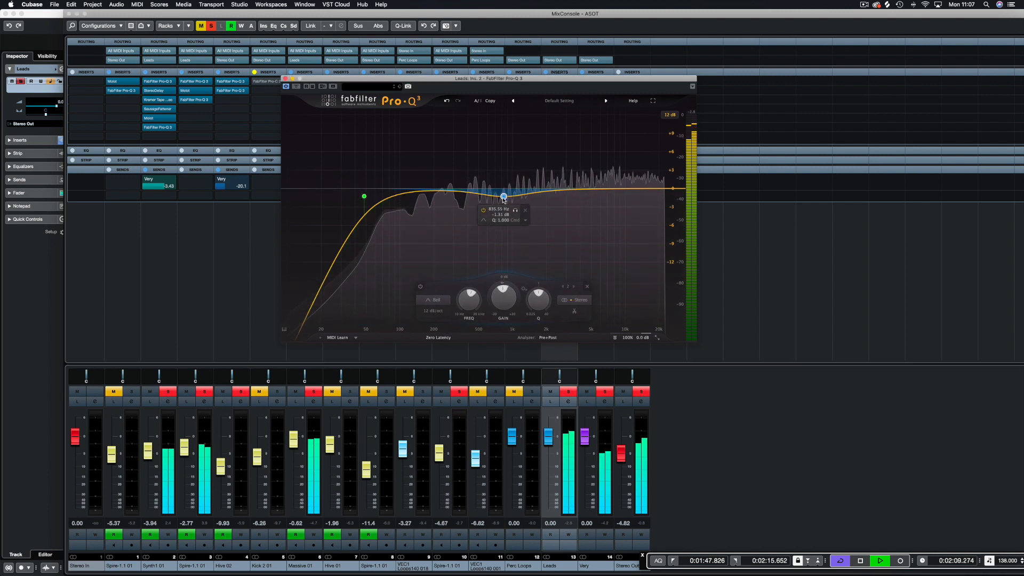
left_click_drag(501, 199, 475, 205)
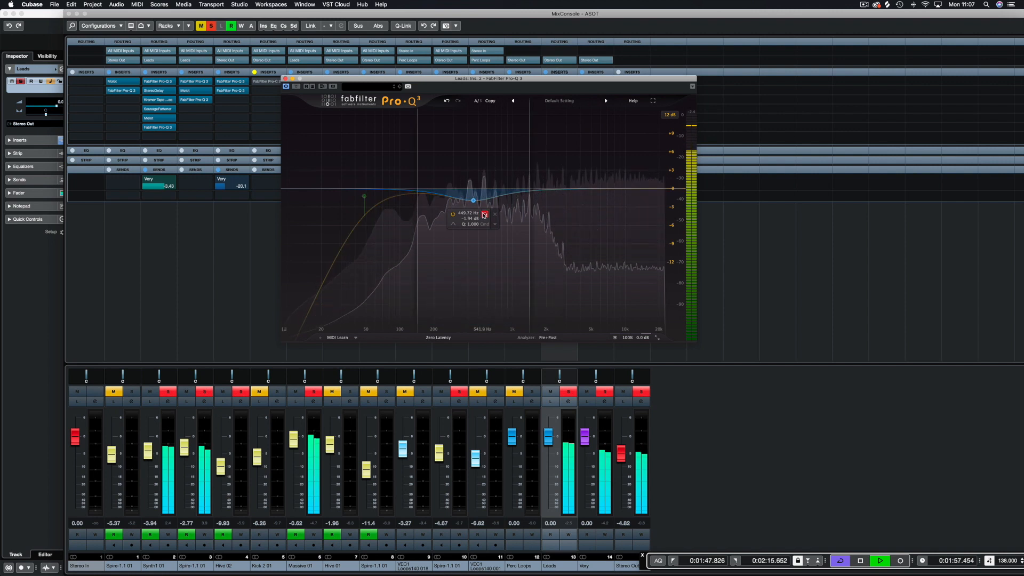
left_click(586, 183)
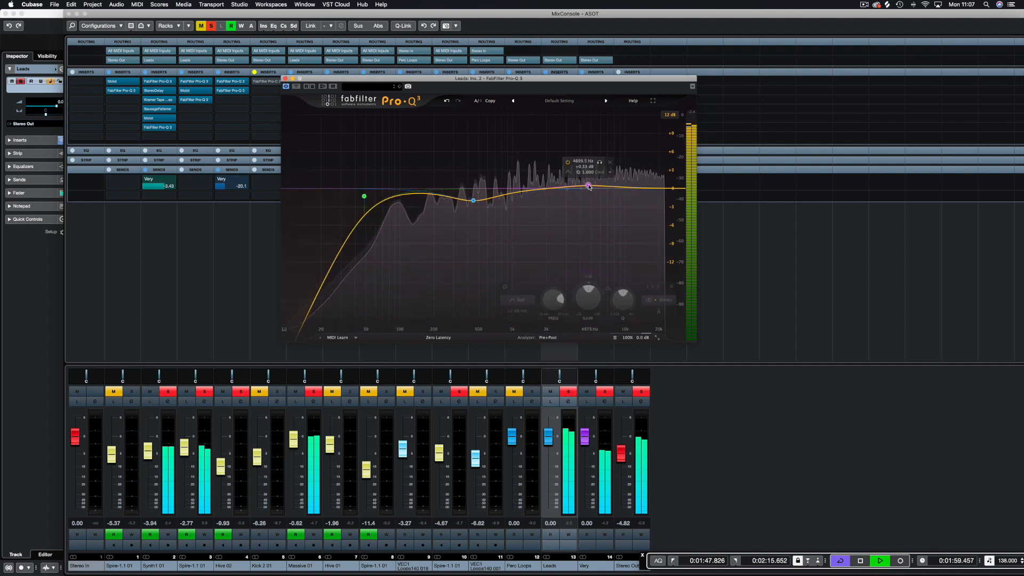
left_click_drag(586, 183, 602, 180)
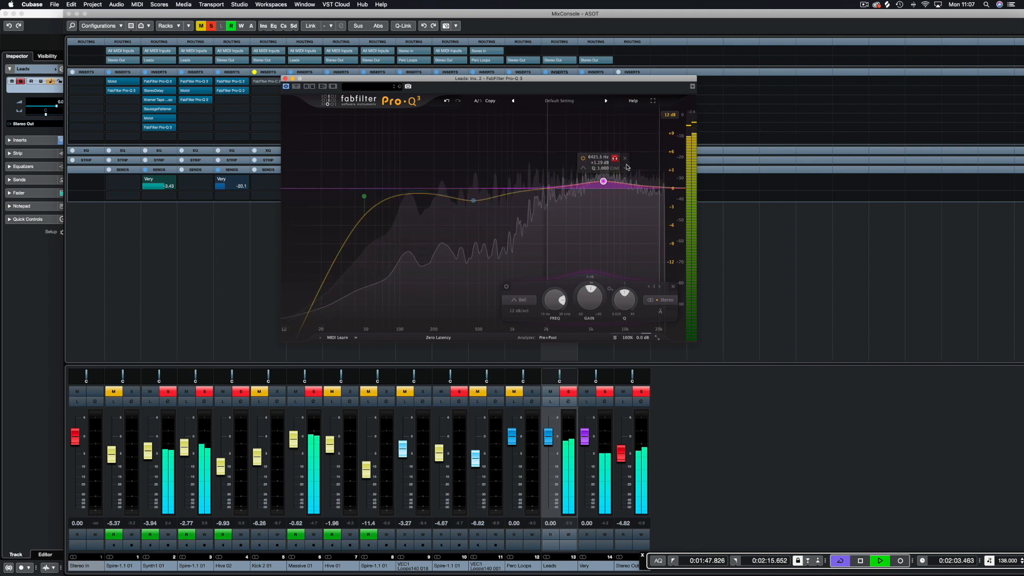
- Add a 36 dB/oct high cut at about 17.6 kHz, audition the removed top end, and stop playback
left_click(678, 189)
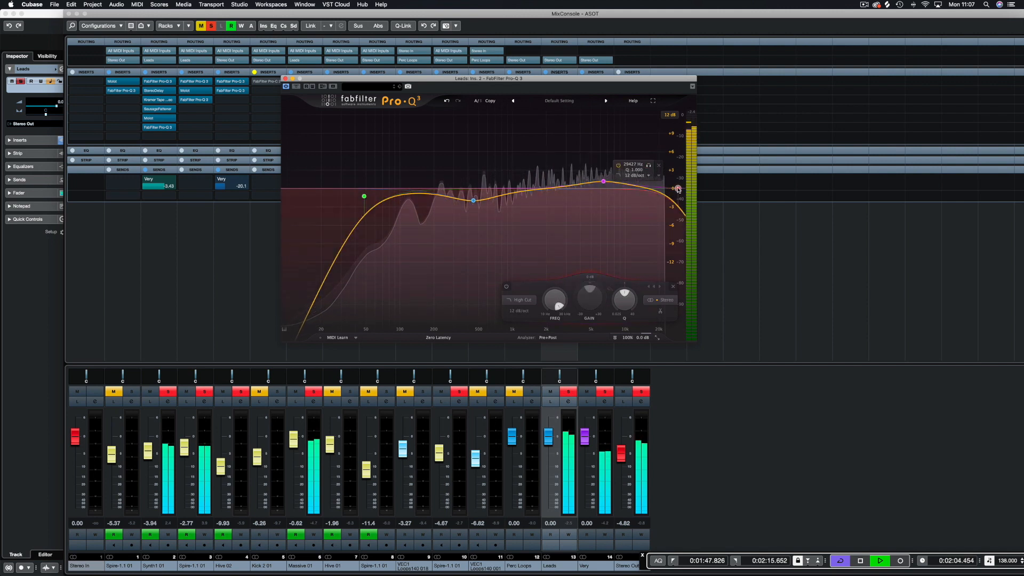
left_click(639, 175)
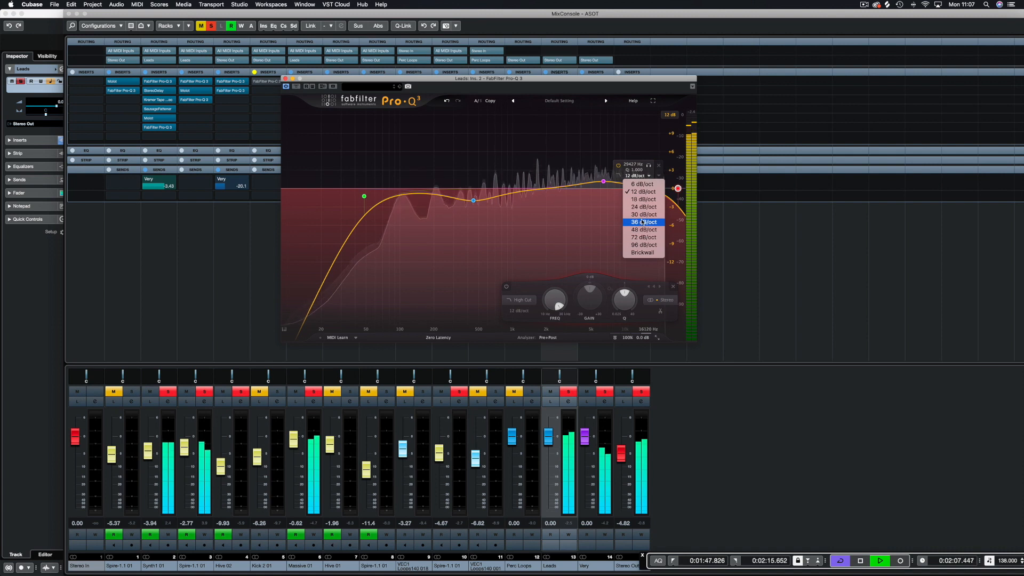
left_click(642, 222)
left_click_drag(678, 188, 653, 191)
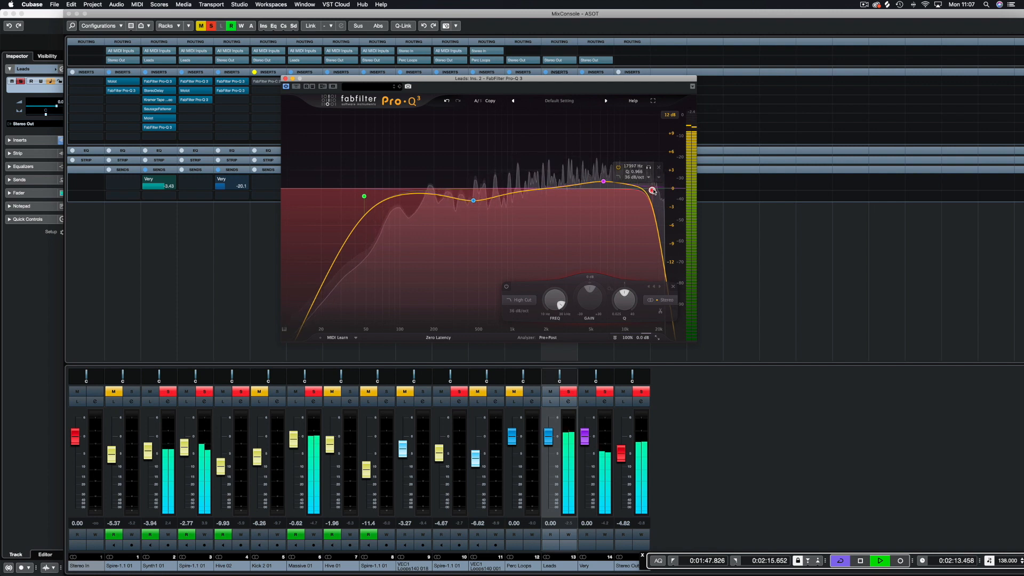
left_click_drag(649, 167, 649, 168)
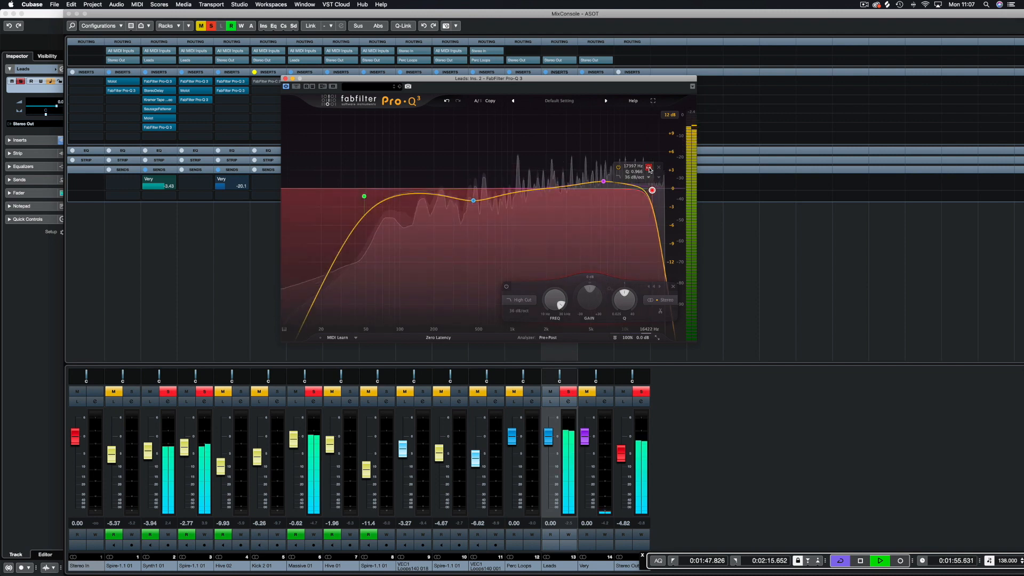
key("space")
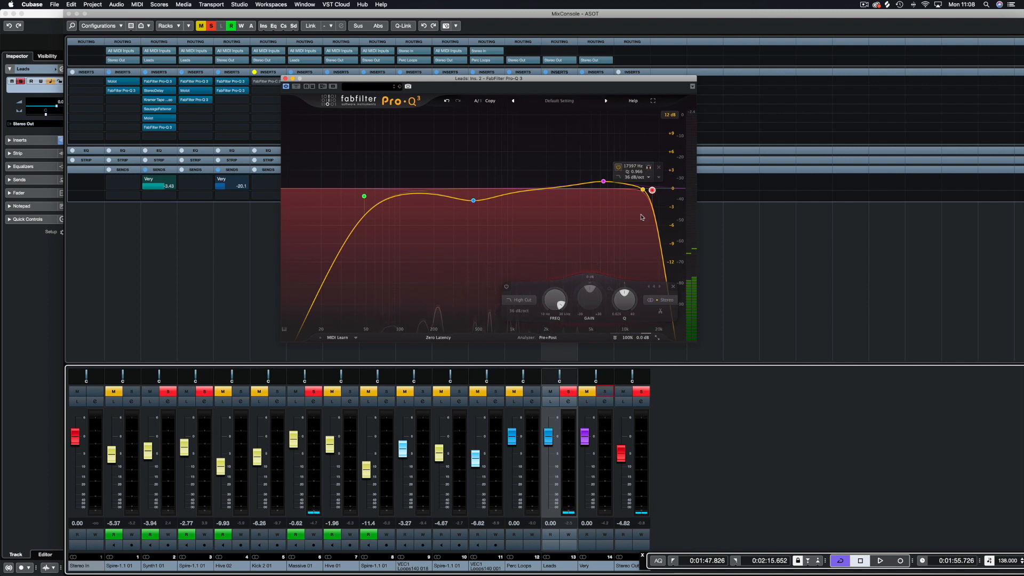
- Play the loop with the Very reverb channel soloed, close Pro-Q 3, and clear all solos to hear the full mix
key("space")
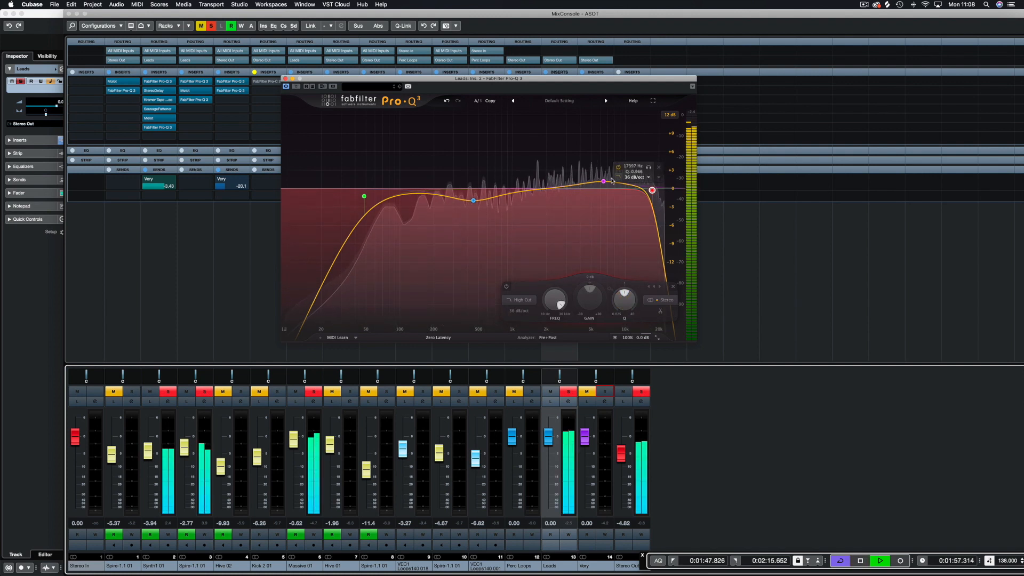
left_click(608, 394)
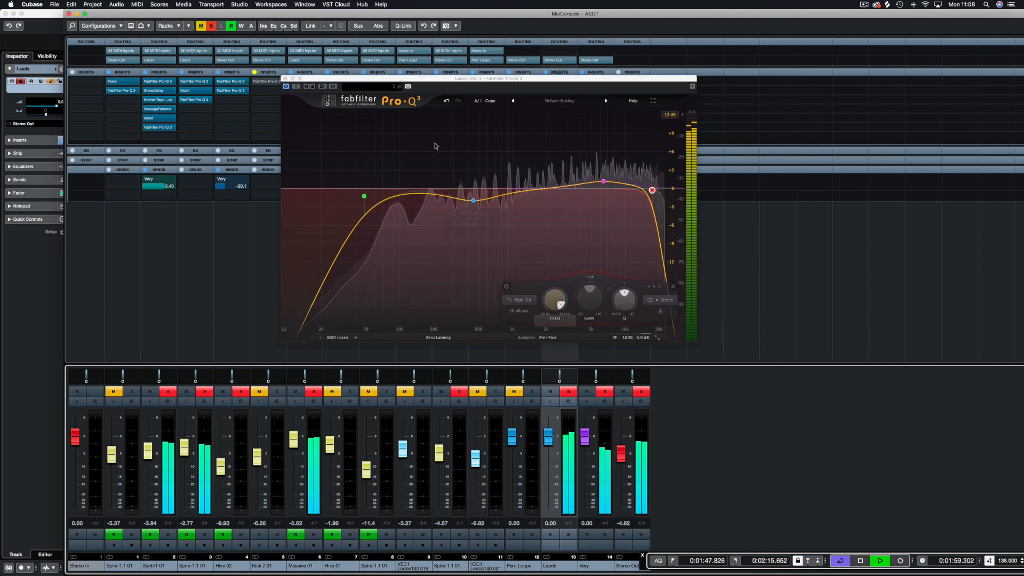
left_click(286, 79)
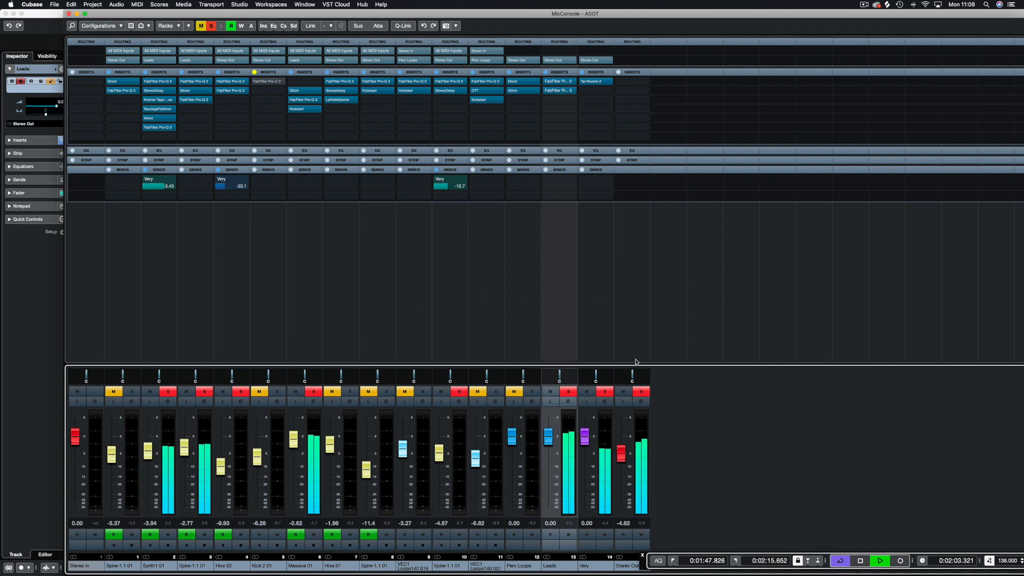
left_click(569, 392)
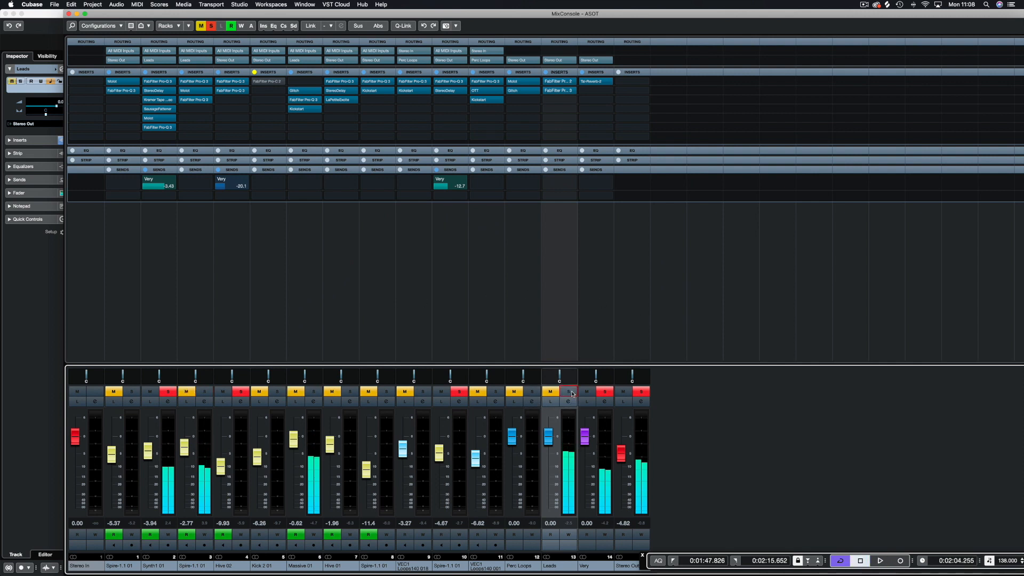
left_click(641, 392)
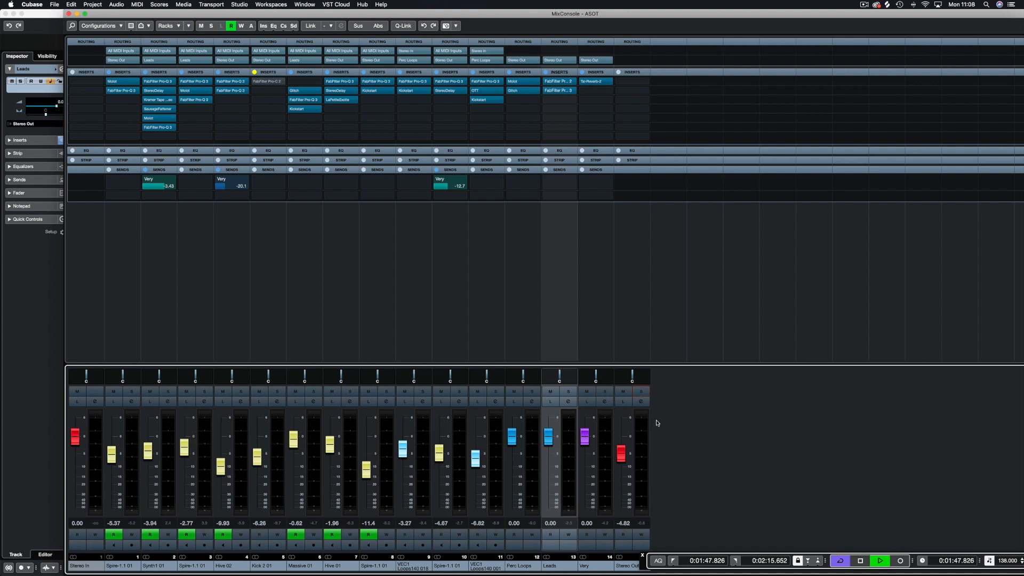
- While the loop plays, raise the channel 8 Spire-1.1 01 fader to -7.55 and return from the mixer to the arrangement
key("space")
left_click_drag(368, 473, 369, 457)
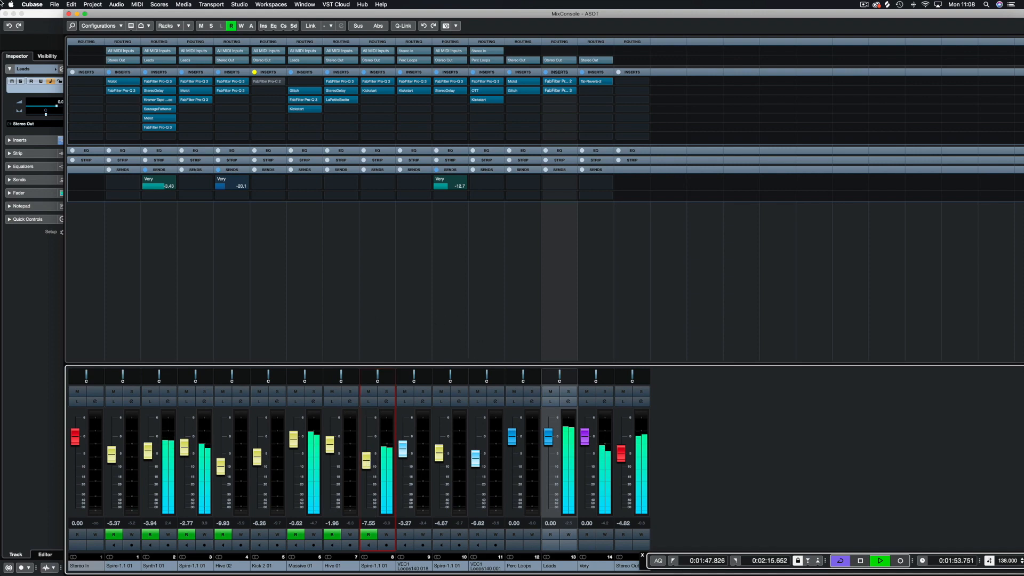
key("F3")
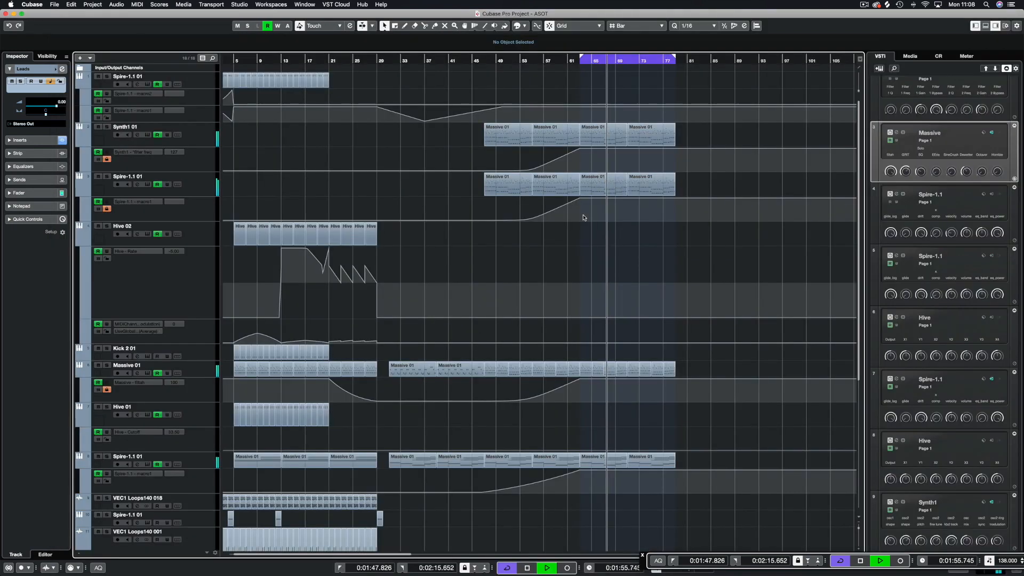
scroll(591, 290, "down", 3)
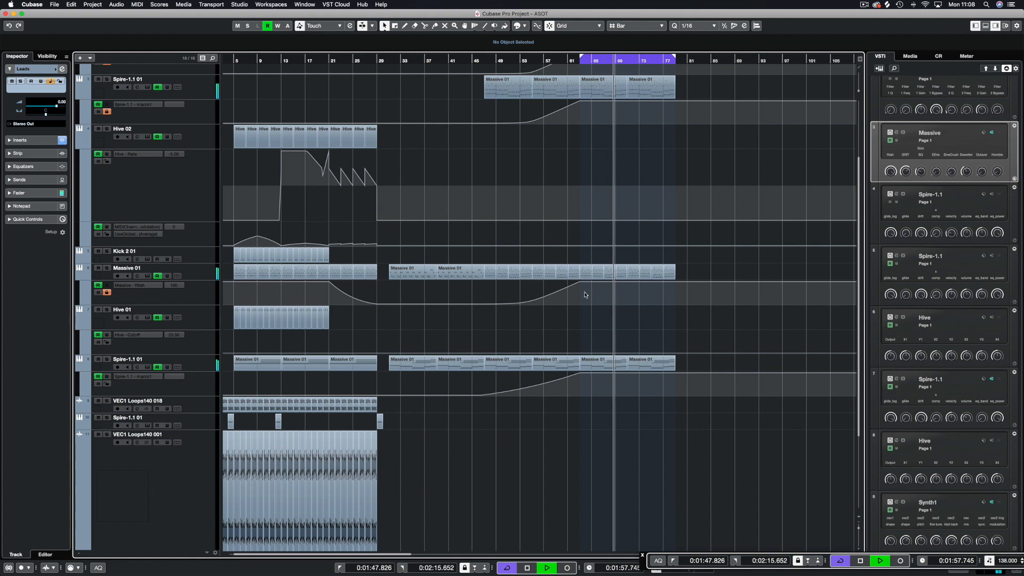
scroll(489, 203, "up", 3)
key("space")
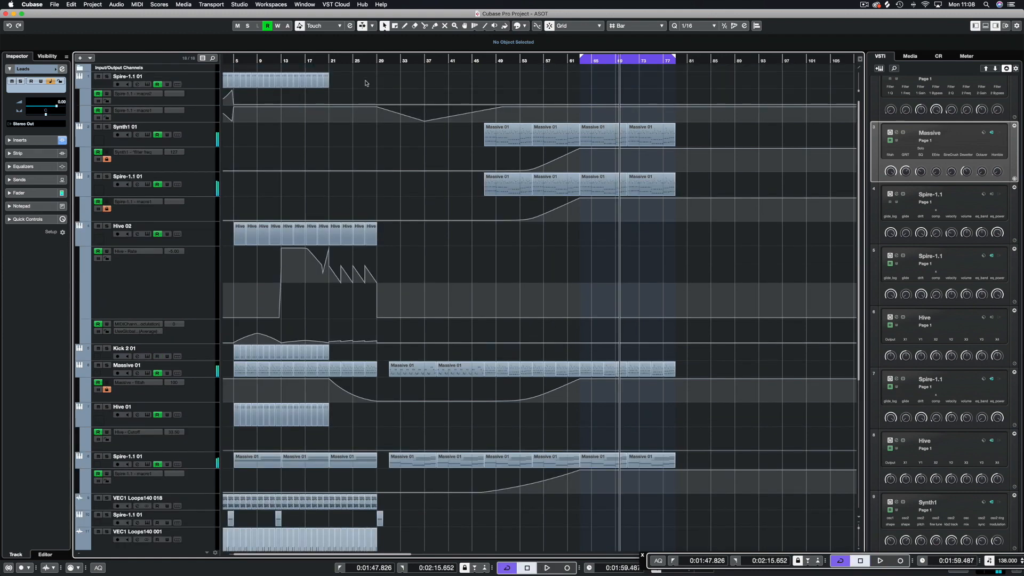
- Copy the track 1 Spire-1.1 01 clips to bar 79, repeat them to bar 95, and copy Synth1's last Massive 01 clip to bar 79
left_click_drag(285, 83, 678, 85)
scroll(586, 137, "right", 3)
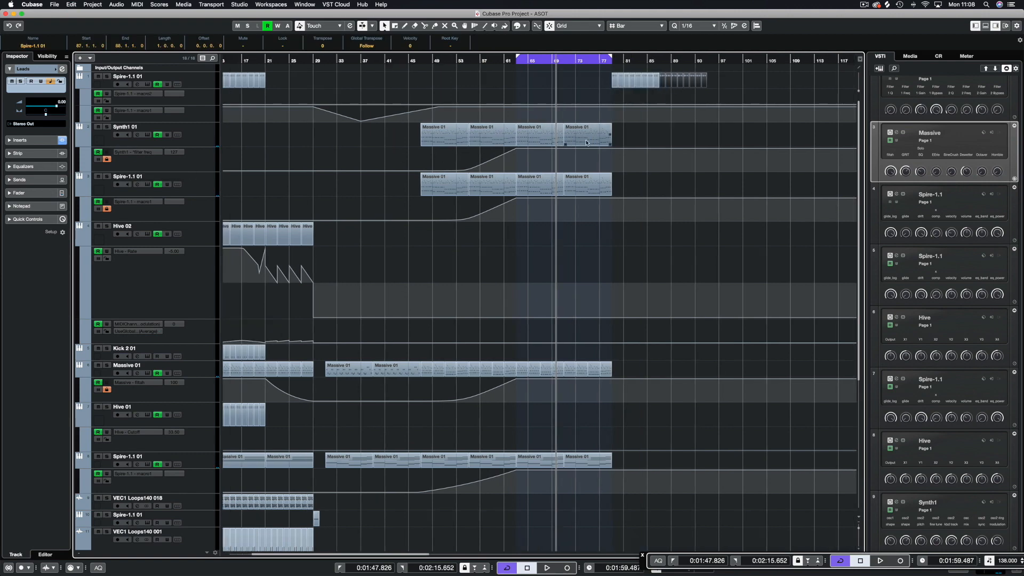
left_click_drag(587, 142, 635, 141)
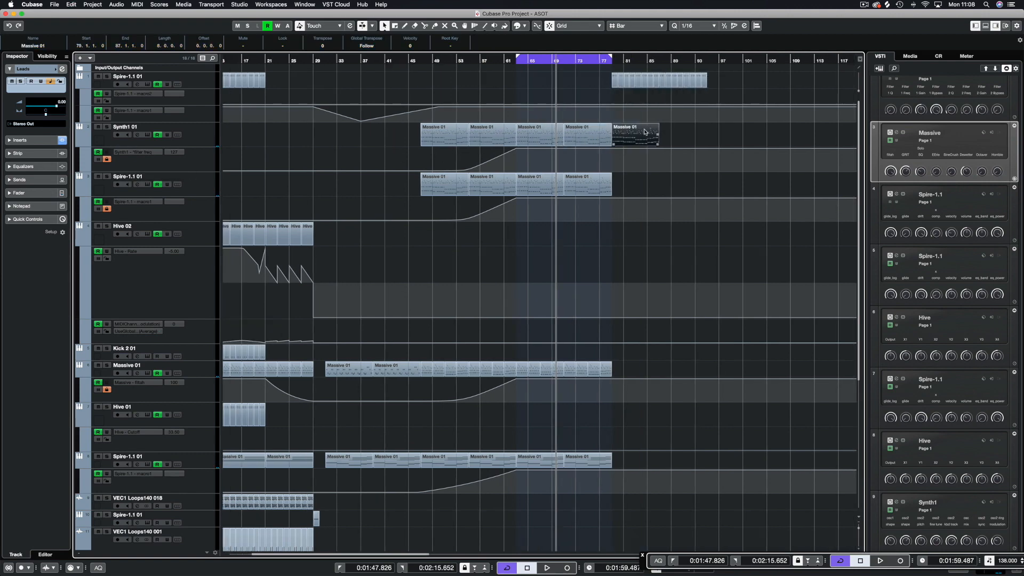
- In Synth1's bar 79 clip, delete the bass notes after the first two bars and repeat the opening A notes to the clip's end
double_click(644, 131)
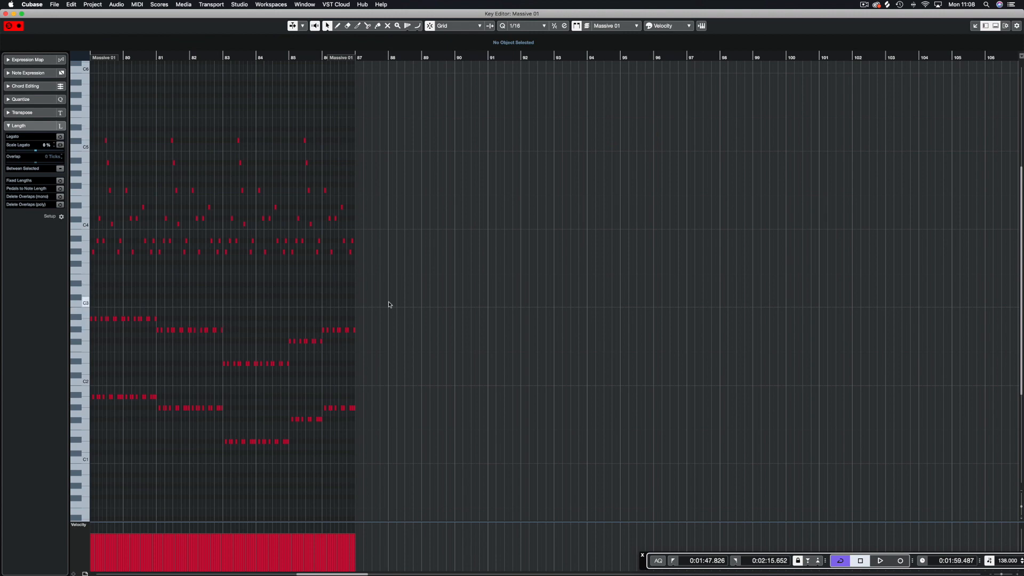
left_click_drag(388, 302, 160, 464)
key("Delete")
left_click_drag(174, 304, 101, 405)
key("super+d")
key("super+d")
key("super+d")
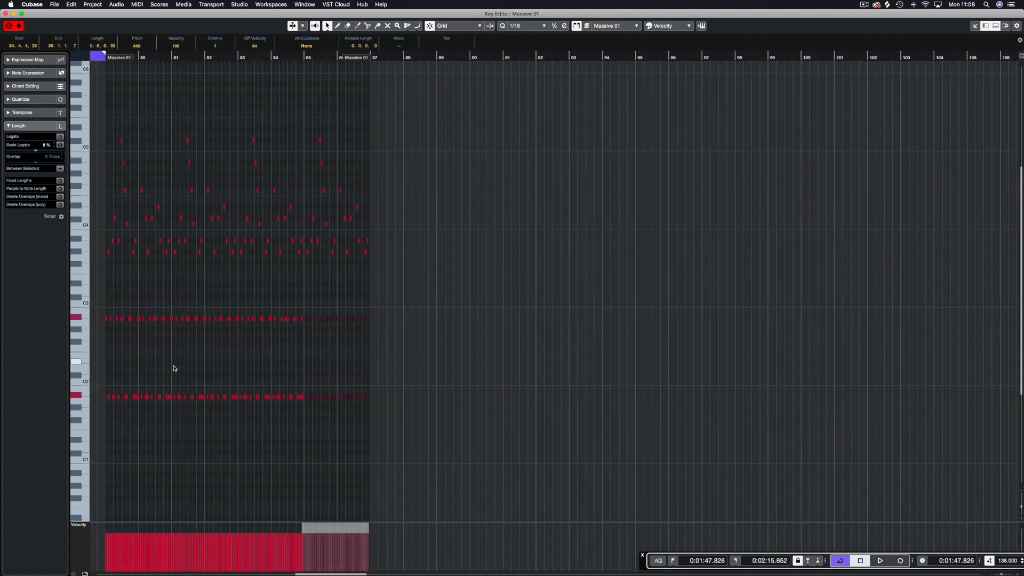
key("space")
key("super+w")
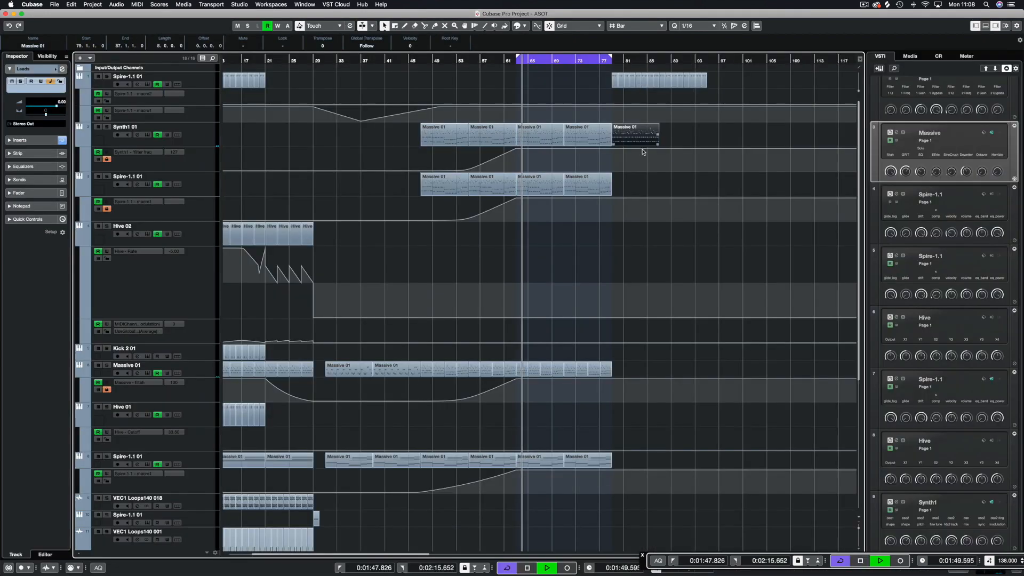
- Copy the edited clip to track 3 Spire-1.1 01 and Massive 01 at bar 79, end the loop at 0:02:03.478, and audition the transition
left_click_drag(634, 137, 628, 367)
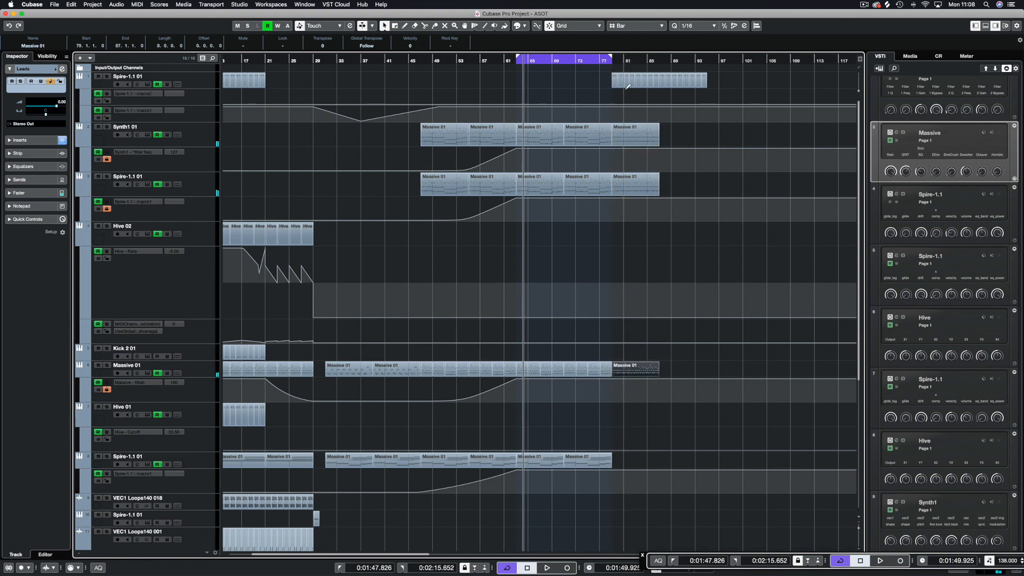
left_click(609, 61)
left_click_drag(608, 62, 569, 60)
left_click(589, 59)
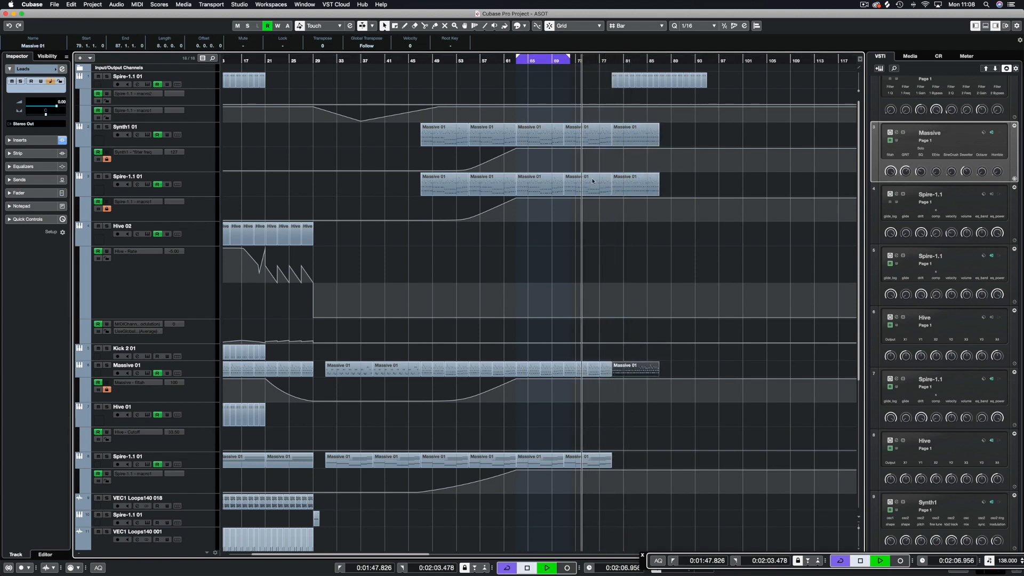
key("space")
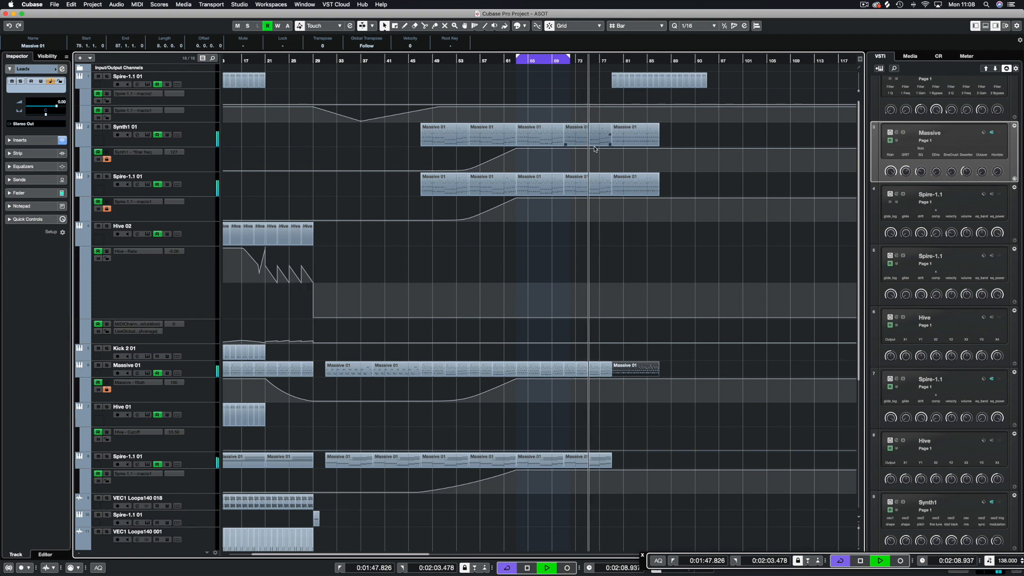
key("space")
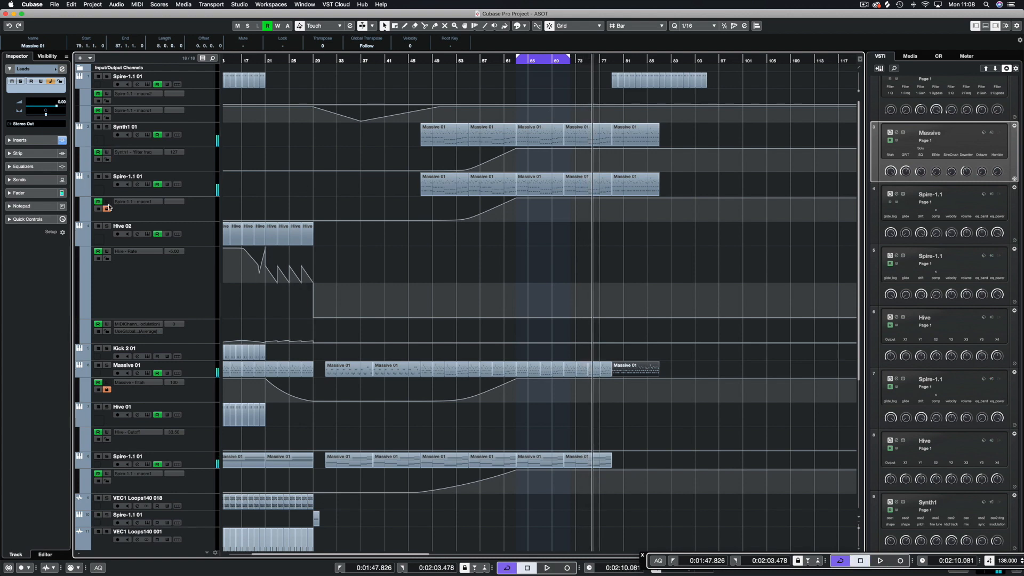
- Draw curved automation drops to zero ending at bar 79 for Synth1's filter freq, track 3 Spire's macro1 and Massive's Width, and audition them
left_click(591, 147)
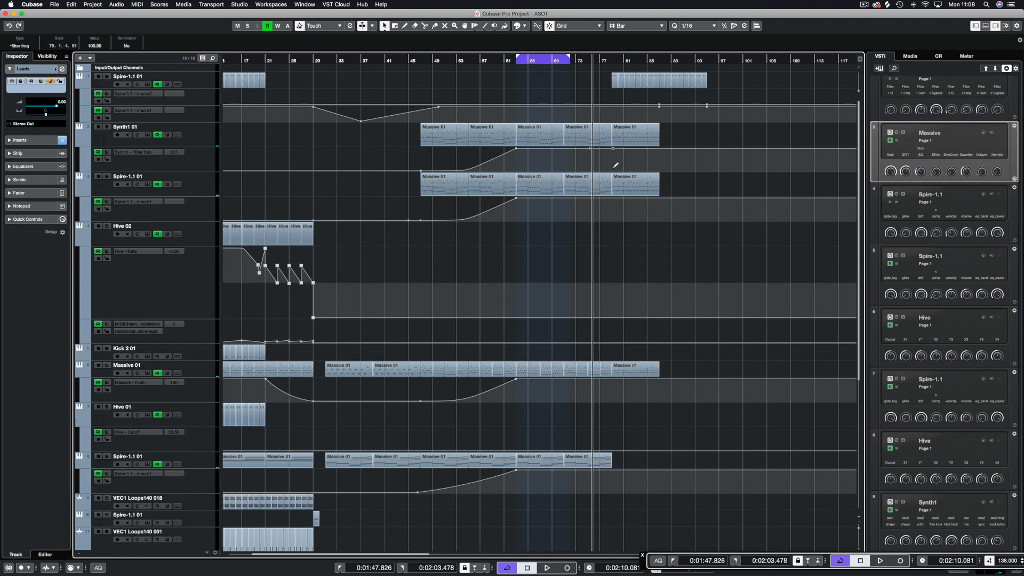
left_click_drag(613, 167, 613, 222)
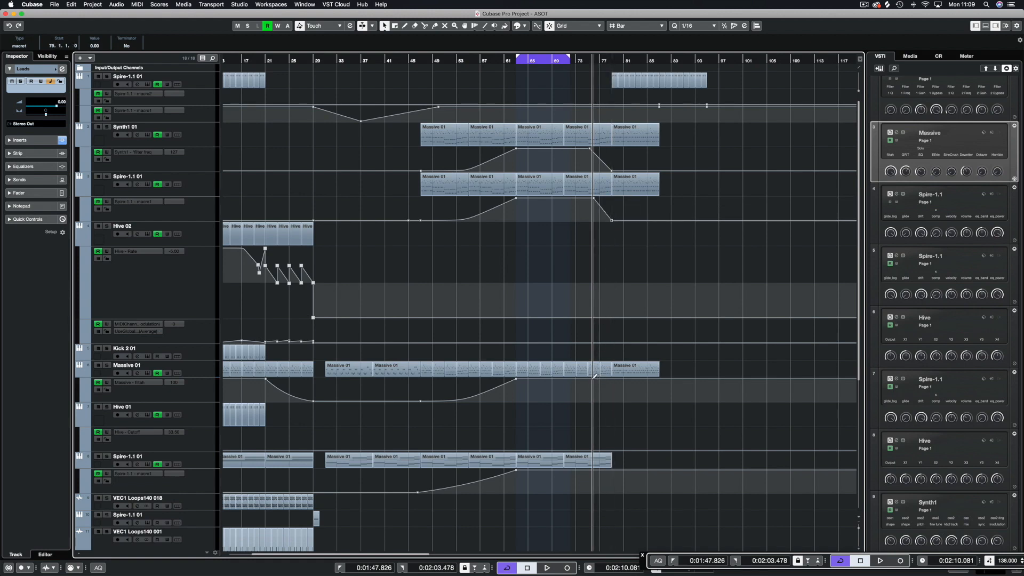
left_click_drag(611, 376, 602, 395)
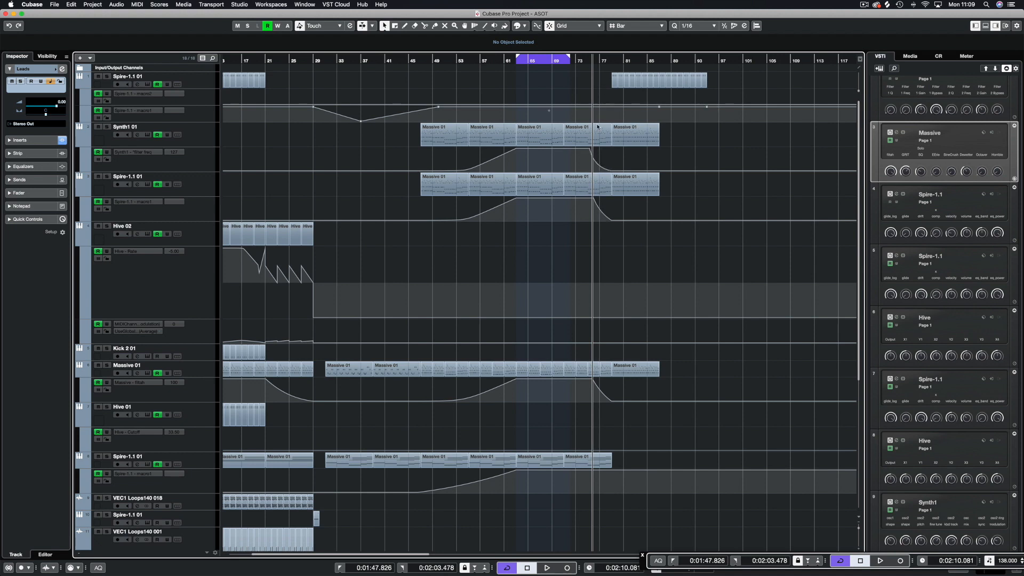
left_click_drag(586, 61, 581, 61)
key("space")
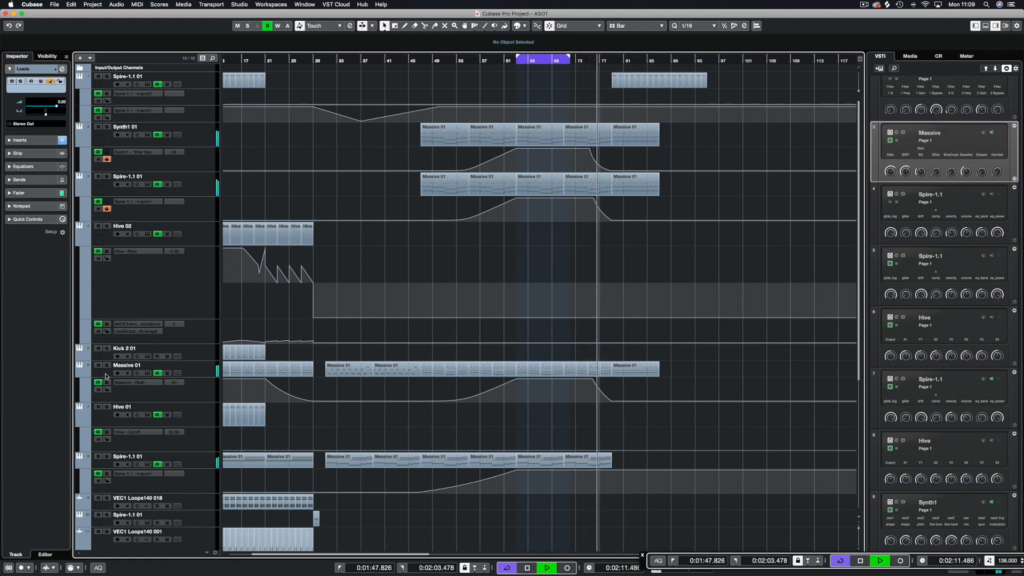
- Duplicate the bar 79 Massive 01 clips on Synth1, track 3 Spire-1.1 01 and Massive 01 to bar 87, and stop playback
left_click_drag(667, 135, 621, 376)
key("ctrl+d")
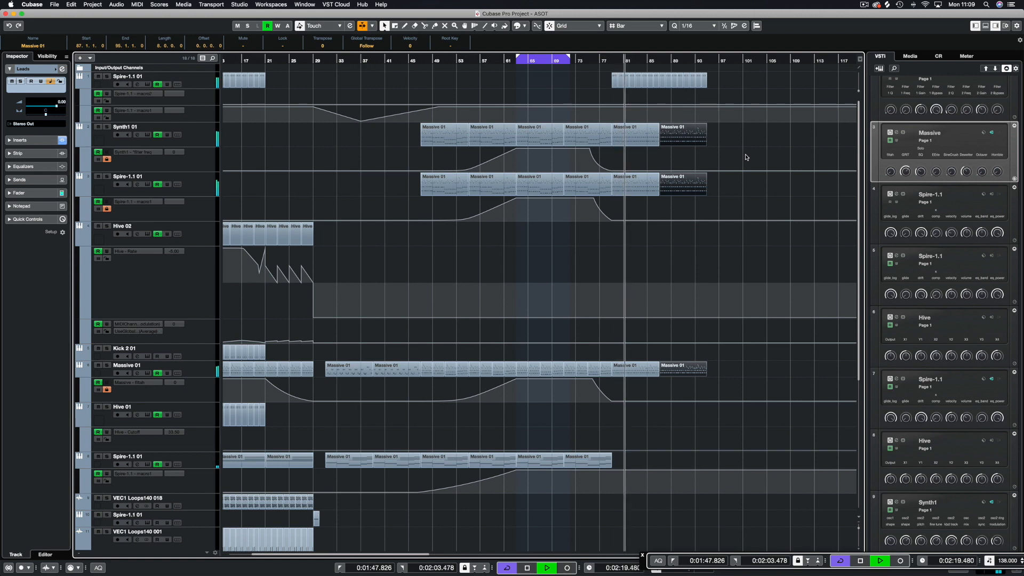
key("space")
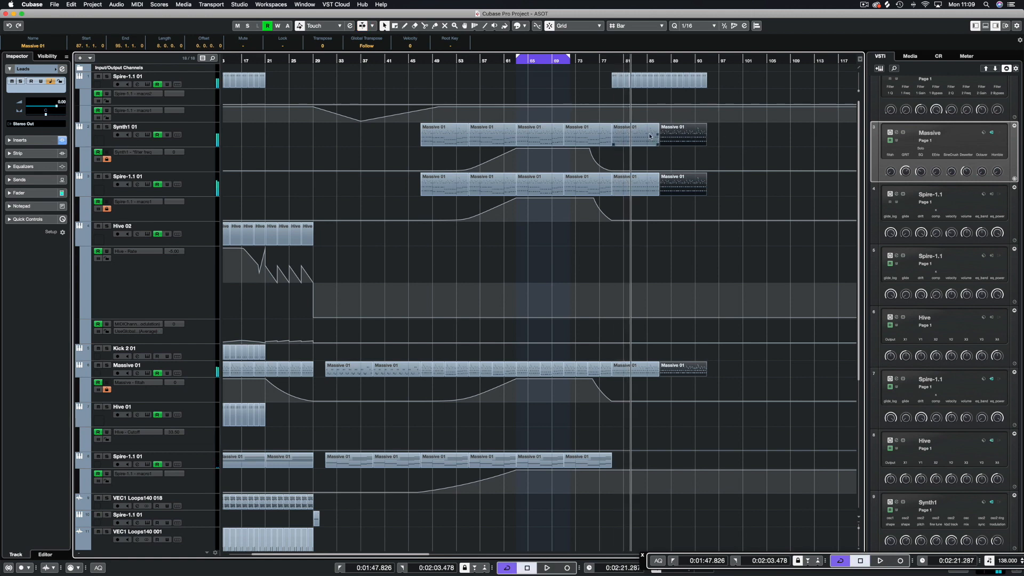
- In Synth1's bar 79 clip, quantize both rows of repeated A bass notes from bar 80 onward to 1/16
left_click(641, 131)
double_click(641, 131)
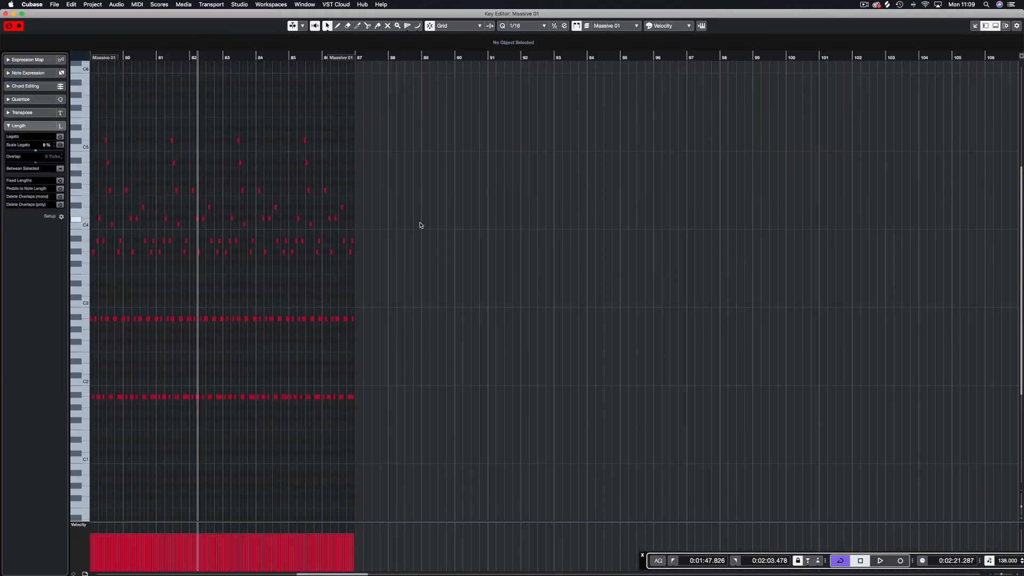
key("h")
key("h")
key("h")
key("h")
key("h")
key("h")
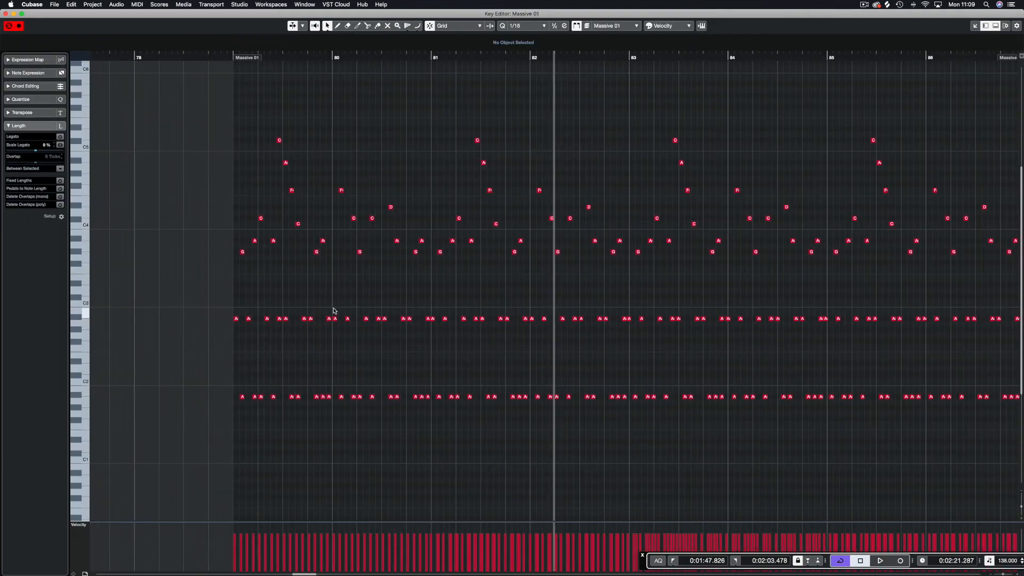
left_click_drag(333, 311, 1016, 422)
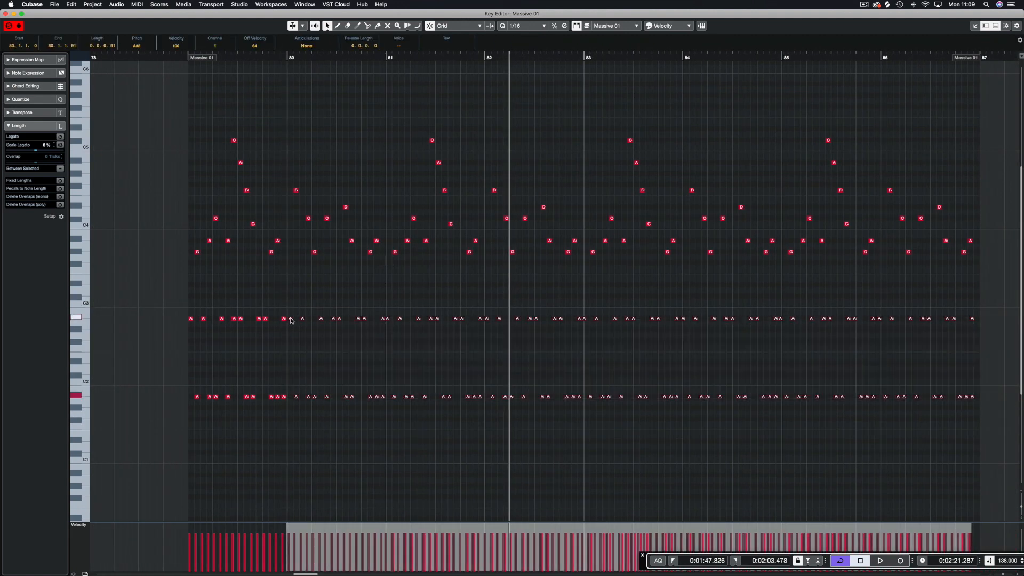
key("q")
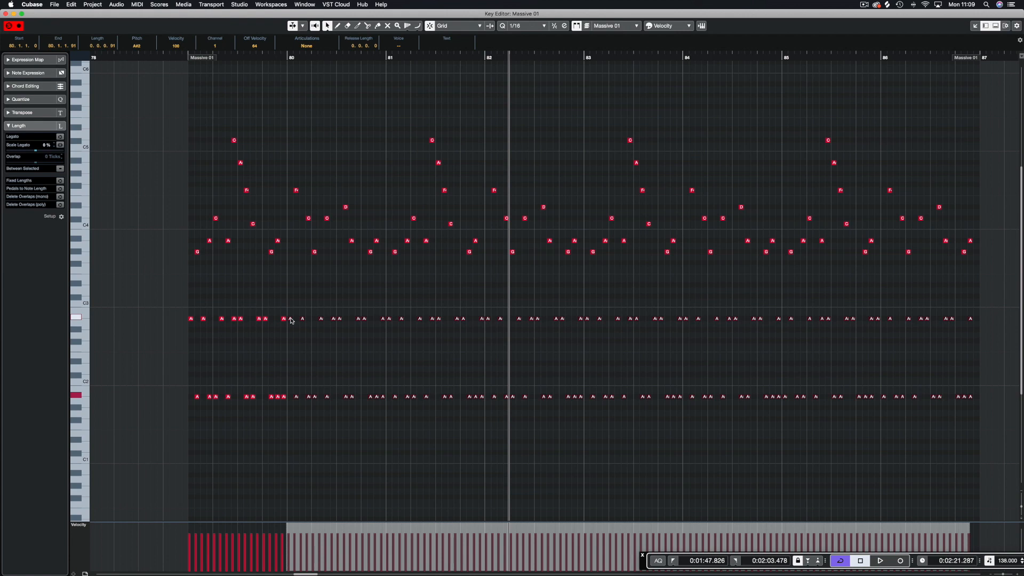
left_click(291, 321)
key("Return")
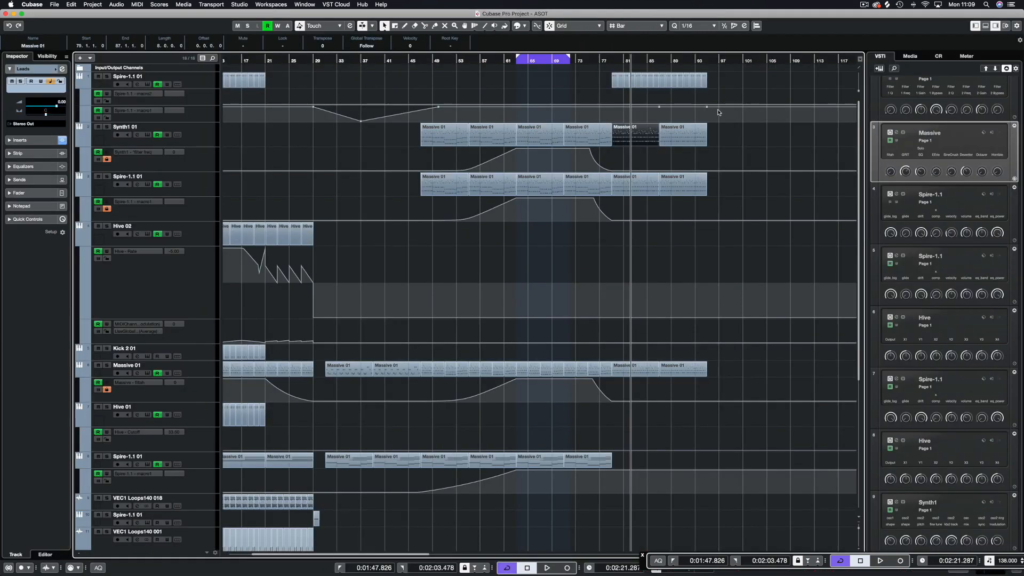
- Replace the two clips on track 3 Spire-1.1 01 between bars 79 and 95 with copies of Synth1's quantized clips
left_click(670, 135)
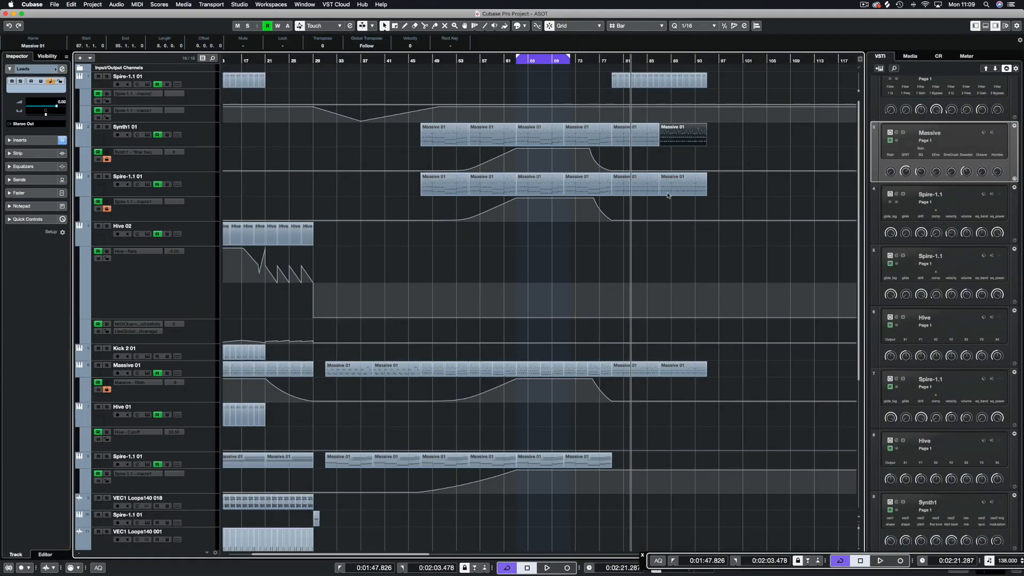
left_click_drag(667, 199, 646, 187)
key("Delete")
left_click_drag(698, 152, 632, 191)
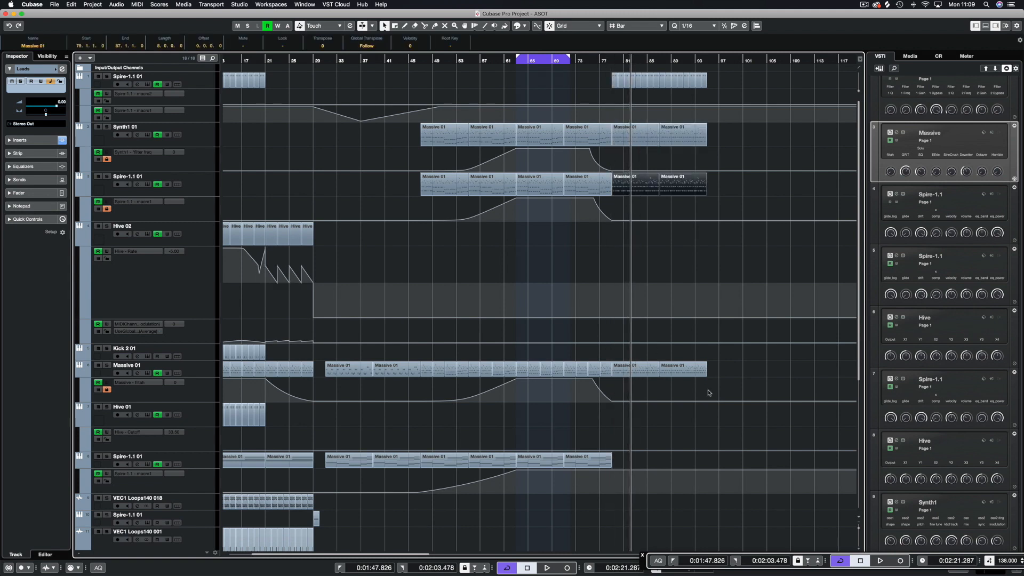
- Replace the Massive 01 track's two clips between bars 79 and 95 with copies of the quantized clips, and audition from just before bar 79
left_click_drag(729, 388, 627, 359)
key("Delete")
left_click(681, 188)
left_click(628, 187, "shift")
left_click_drag(628, 187, 623, 374)
key("KP_1")
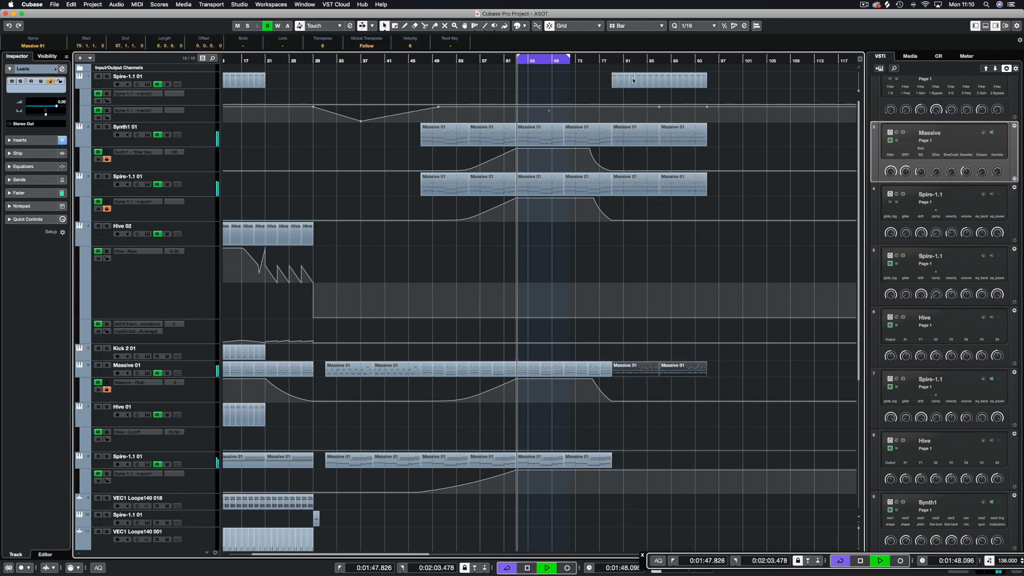
left_click(607, 60)
key("space")
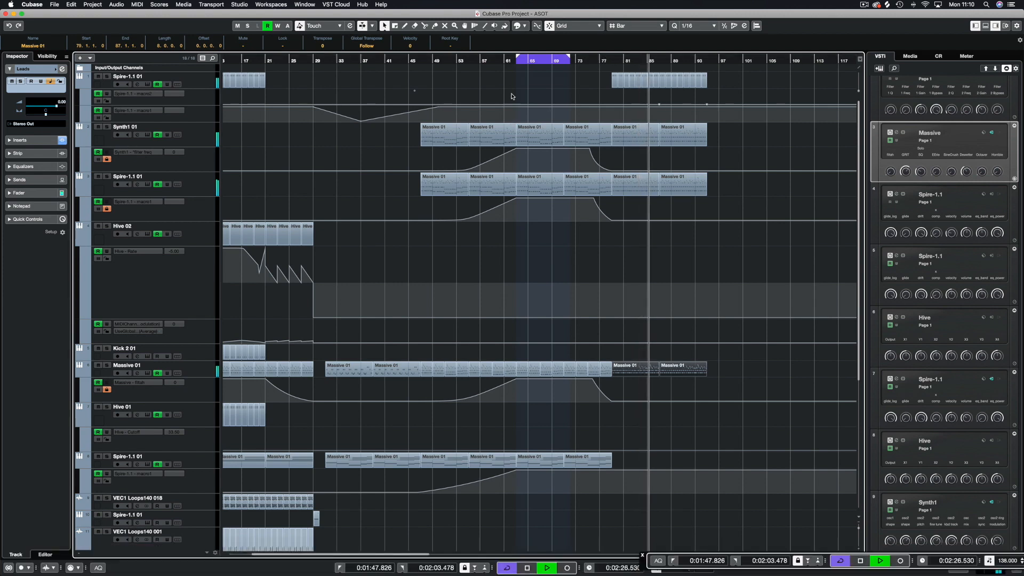
key("space")
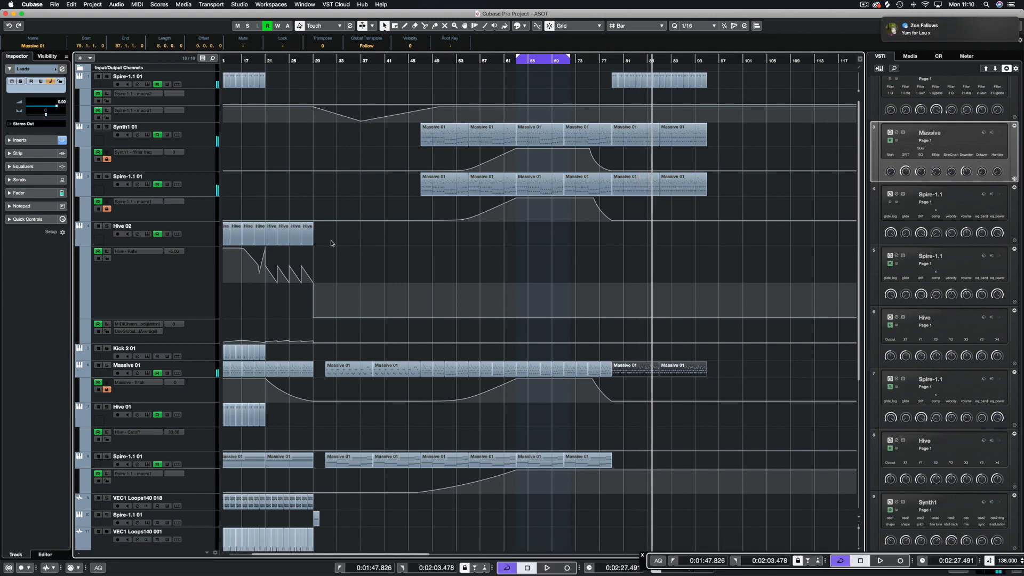
- Turn on the system's Do Not Disturb setting and return to the arrangement
scroll(331, 243, "left", 3)
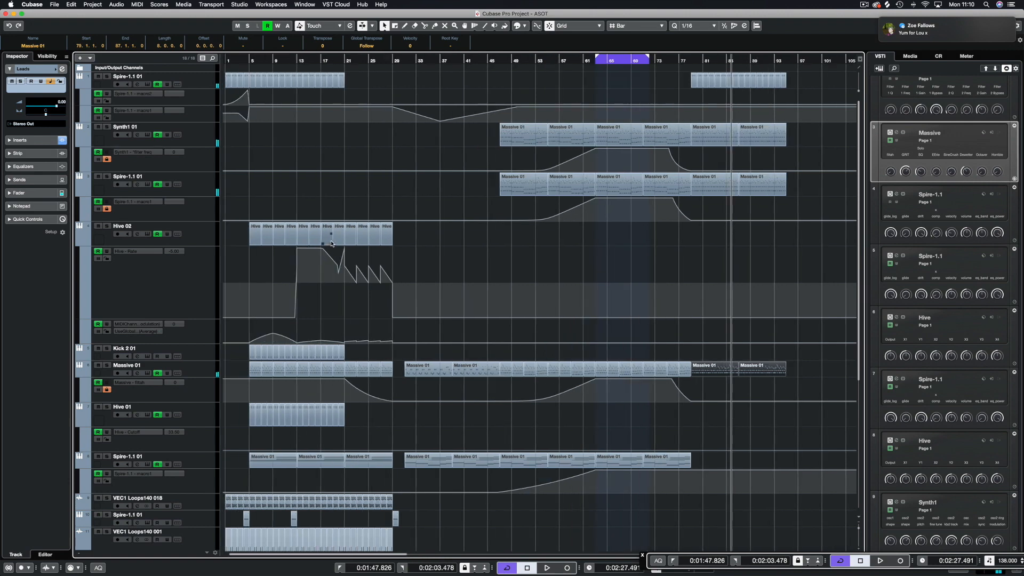
left_click(1011, 5)
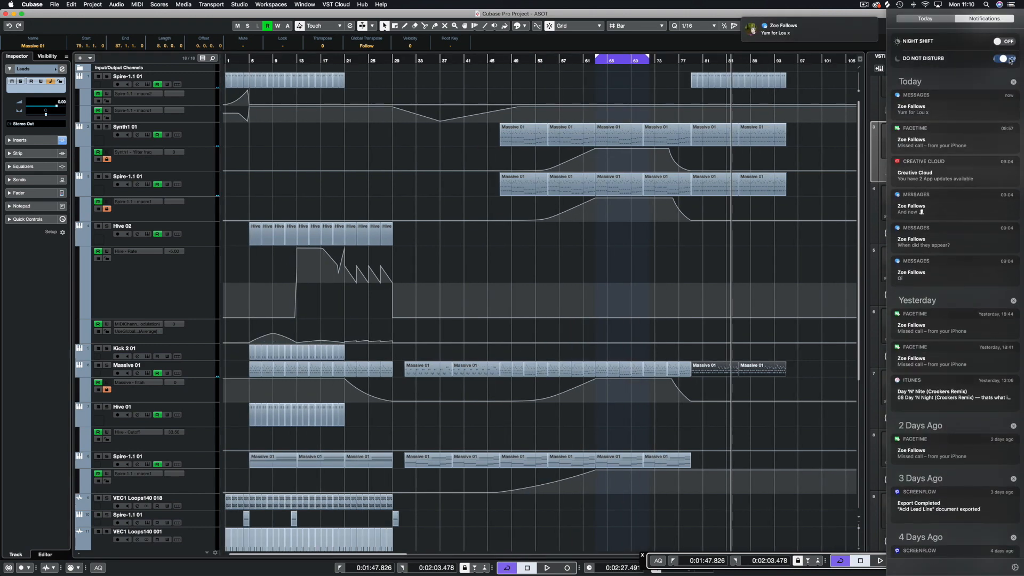
left_click(739, 15)
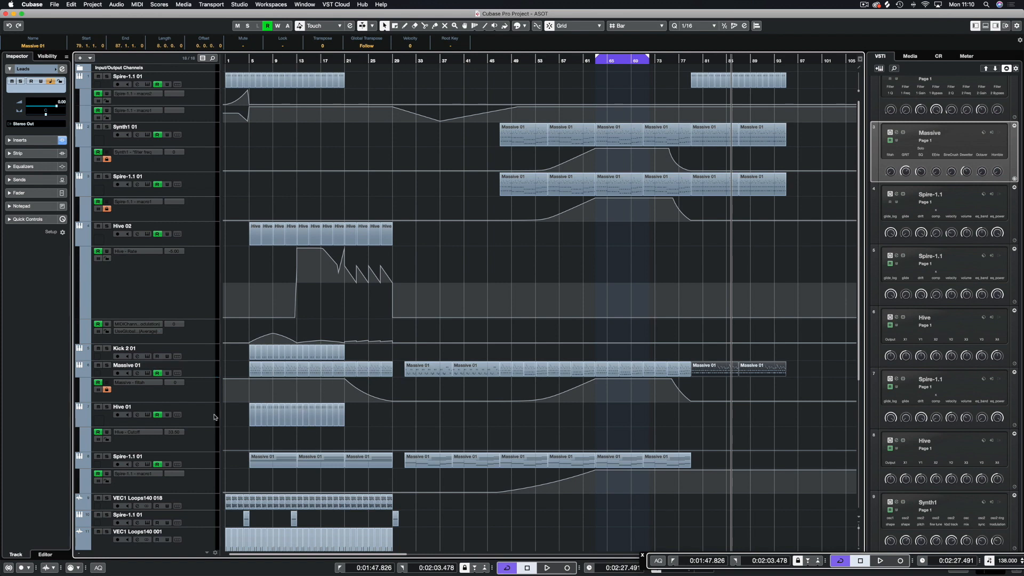
- Solo Hive 01, listen around bar 17, then copy eight bars of its clips to bar 79 and repeat them to bar 95
left_click(107, 407)
left_click(322, 67)
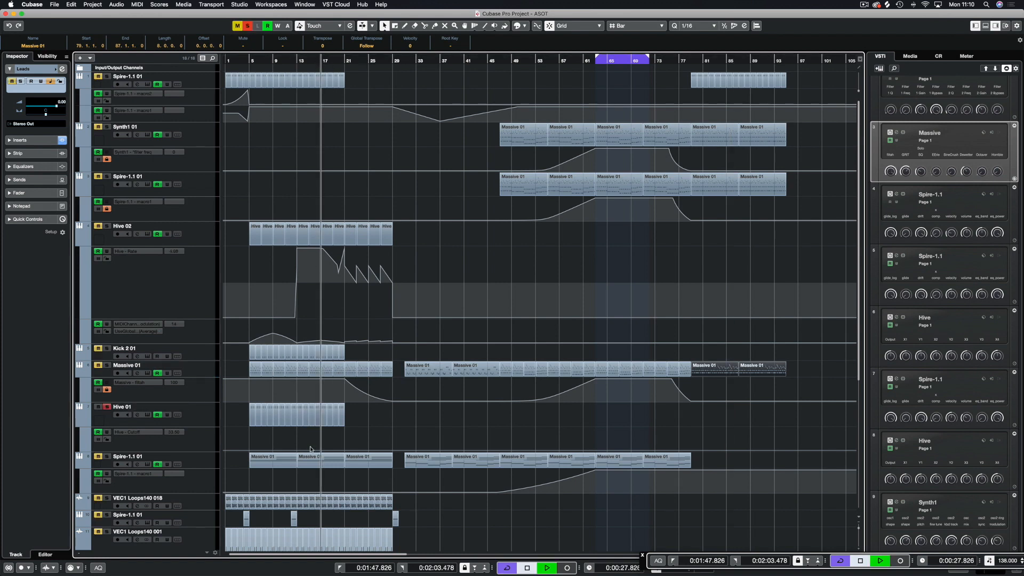
left_click_drag(305, 412, 695, 414)
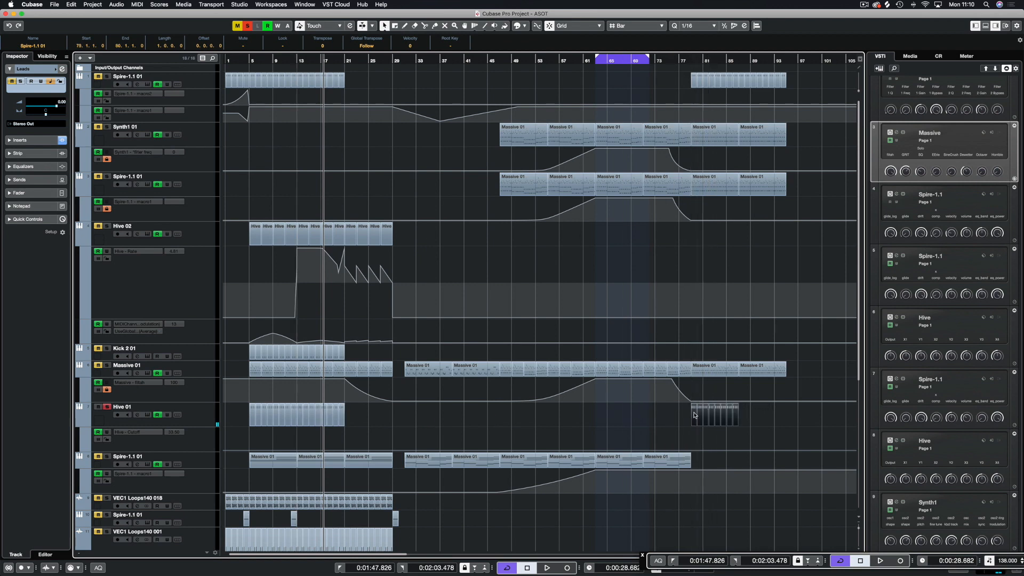
key("super+d")
left_click(693, 60)
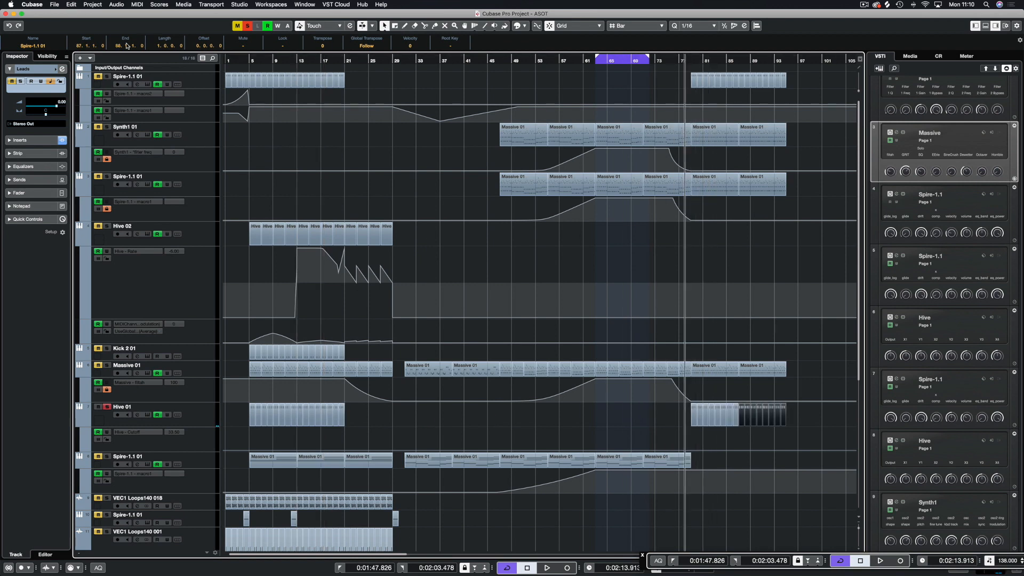
- Clear all solos and play the full lead section from around bar 77
left_click(248, 26)
key("space")
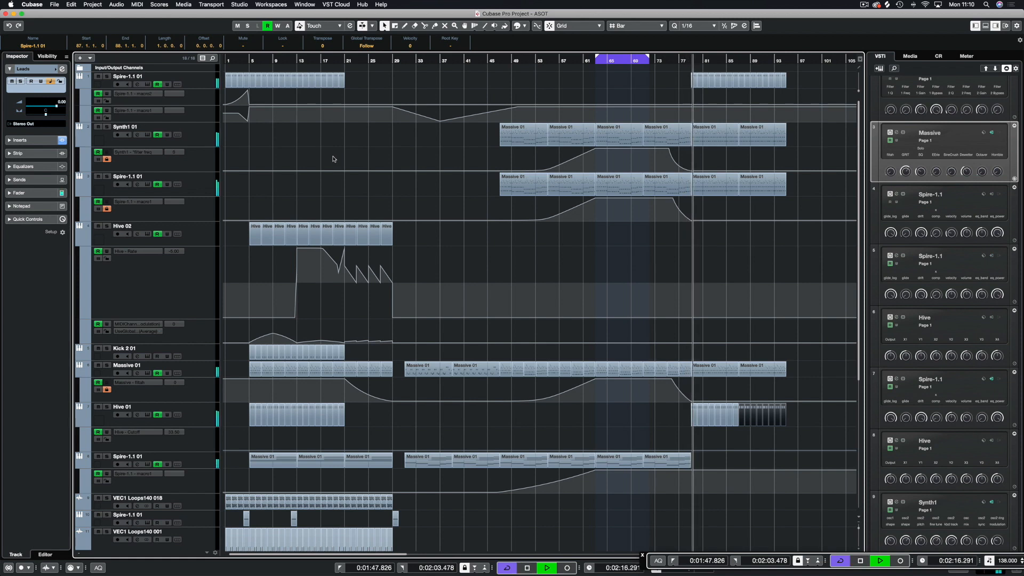
left_click(540, 285)
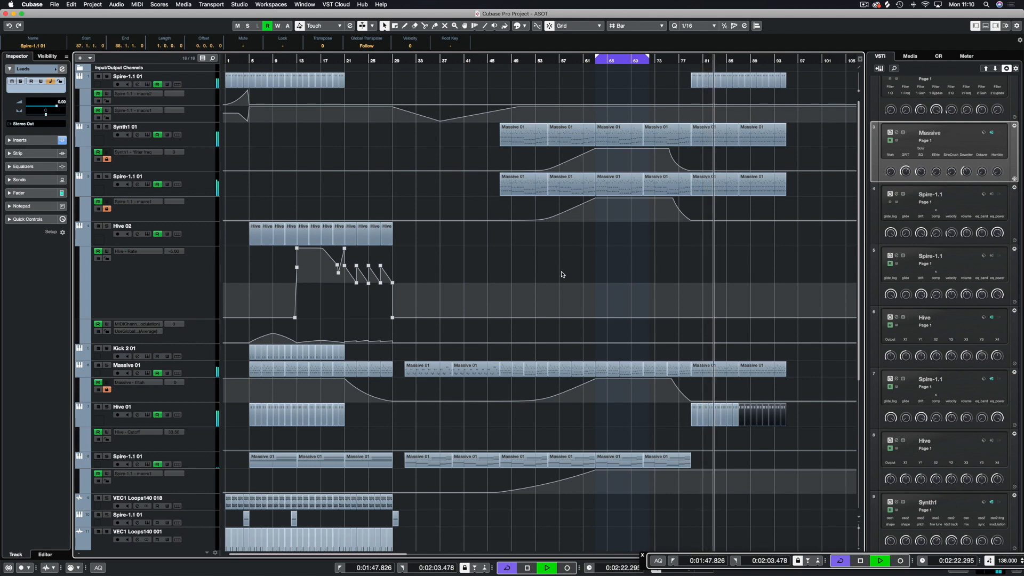
- Bypass all inserts on the Leads group channel in the mixer while the section plays, and uncover the arrangement
key("F3")
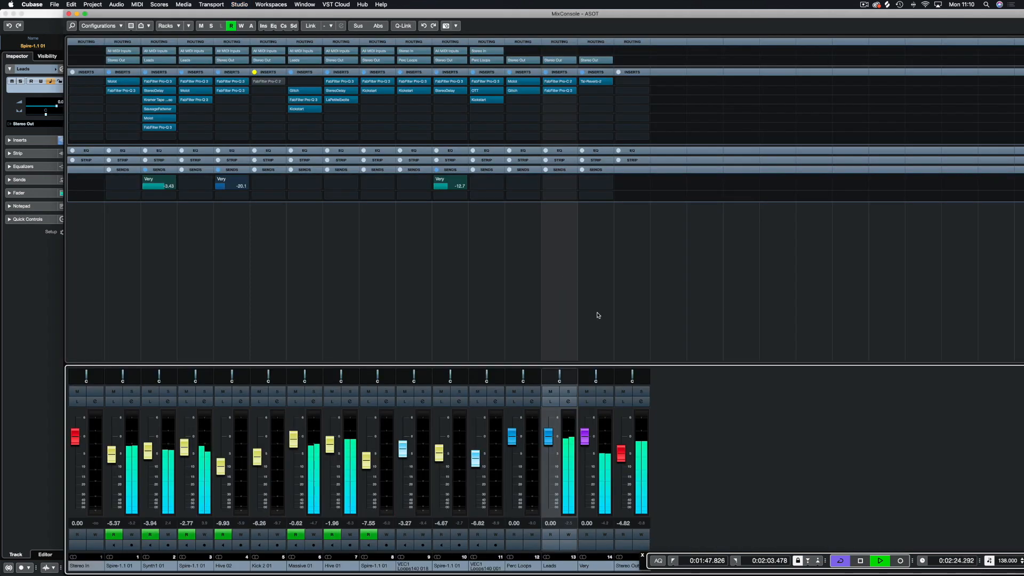
left_click(546, 72)
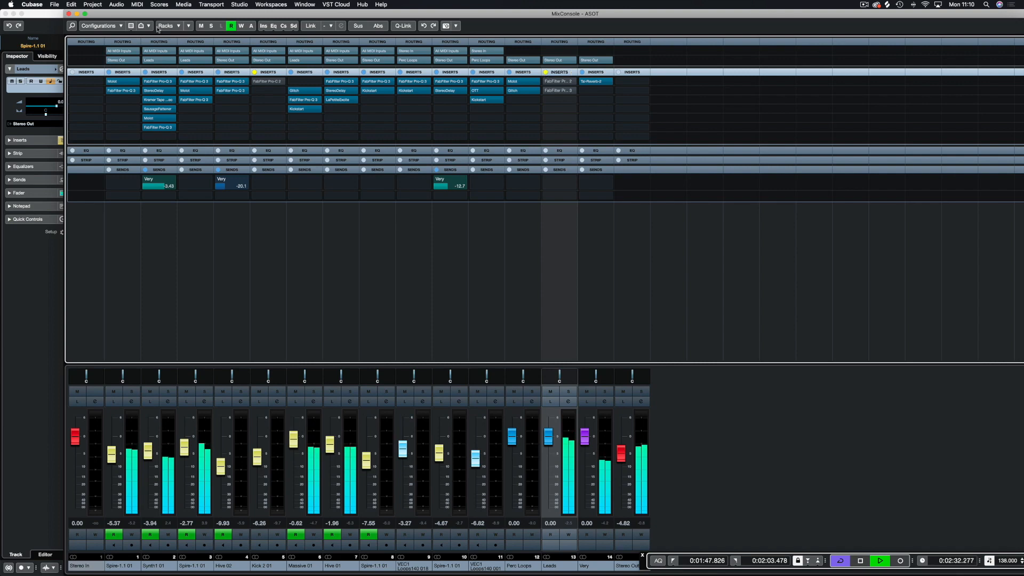
left_click_drag(256, 13, 233, 255)
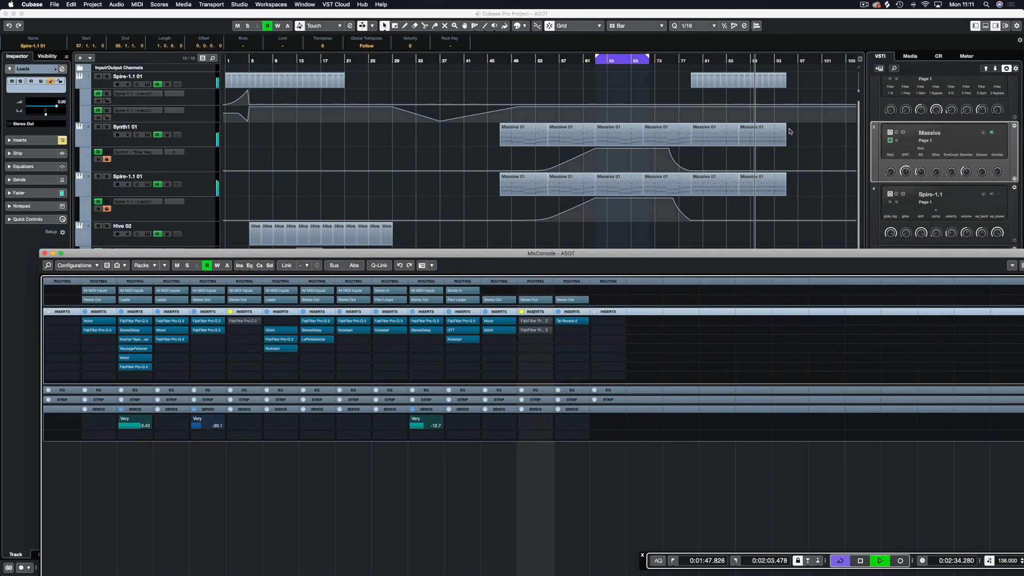
- Set the cycle range to the top Spire-1.1 01 clips between bars 79 and 95
key("F3")
left_click(706, 79)
key("p")
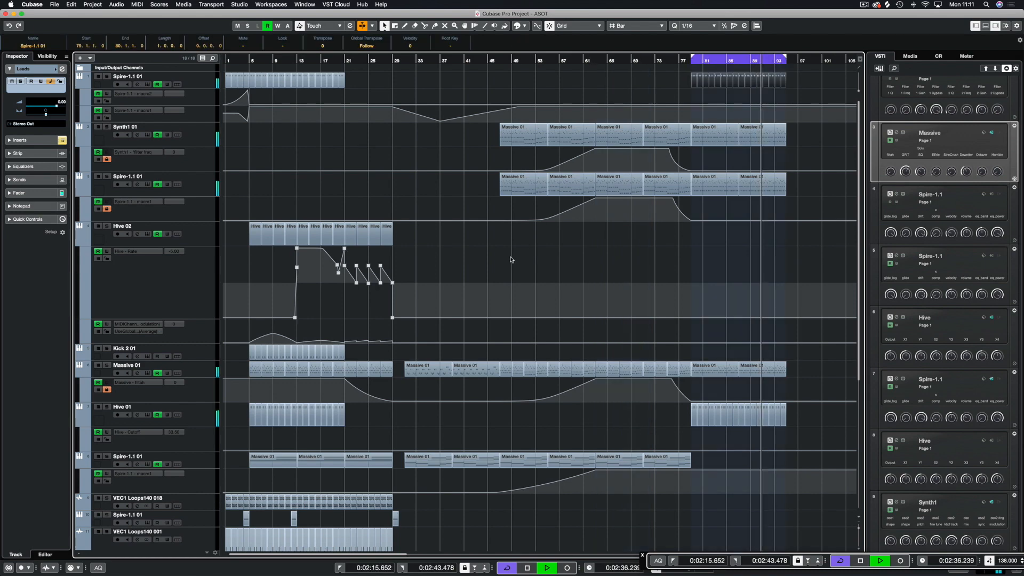
- Re-enable the Leads group channel's inserts in the mixer during playback, then stop and return to the arrangement
scroll(507, 259, "down", 3)
key("F3")
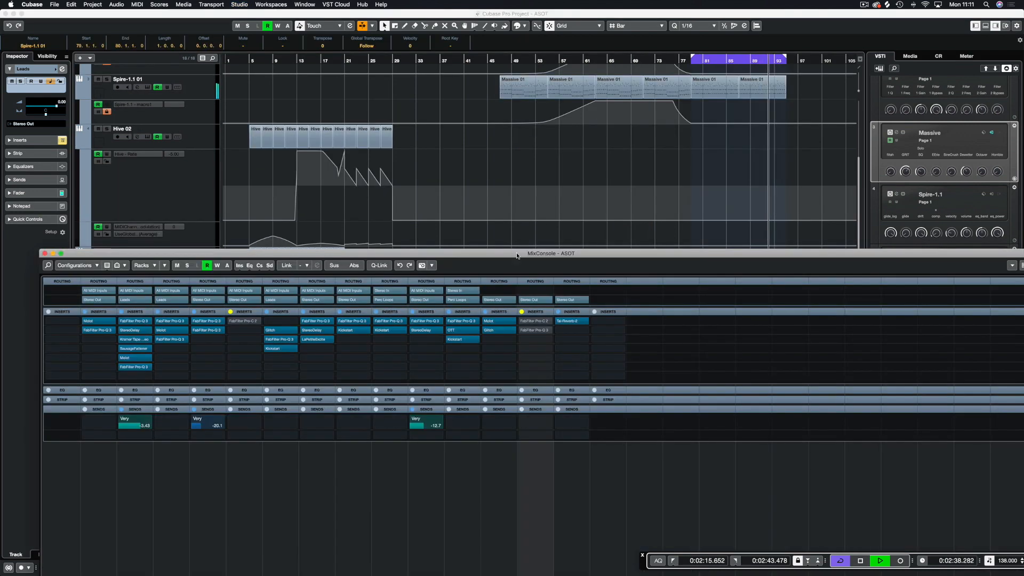
left_click_drag(515, 255, 481, 20)
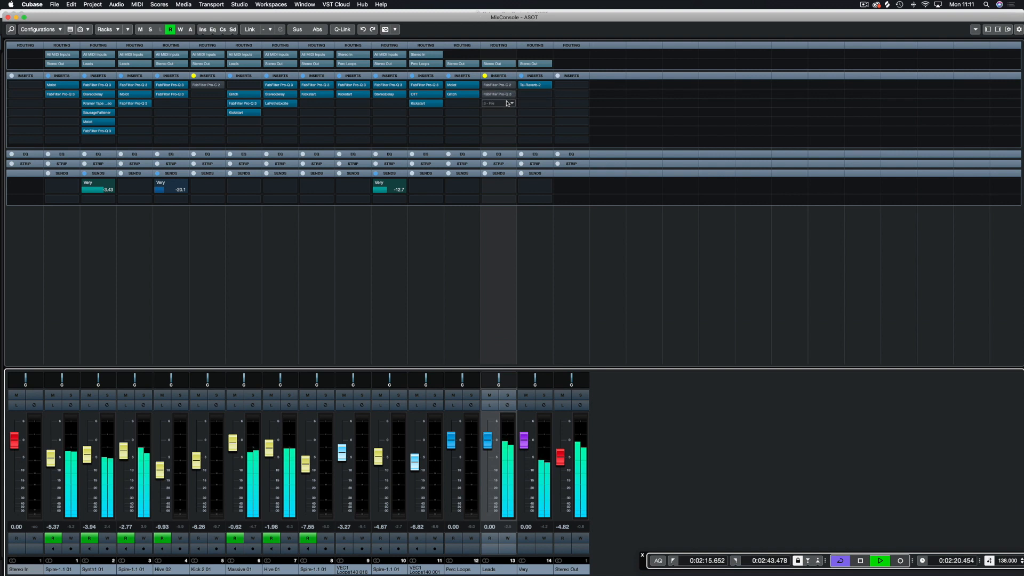
left_click(485, 77)
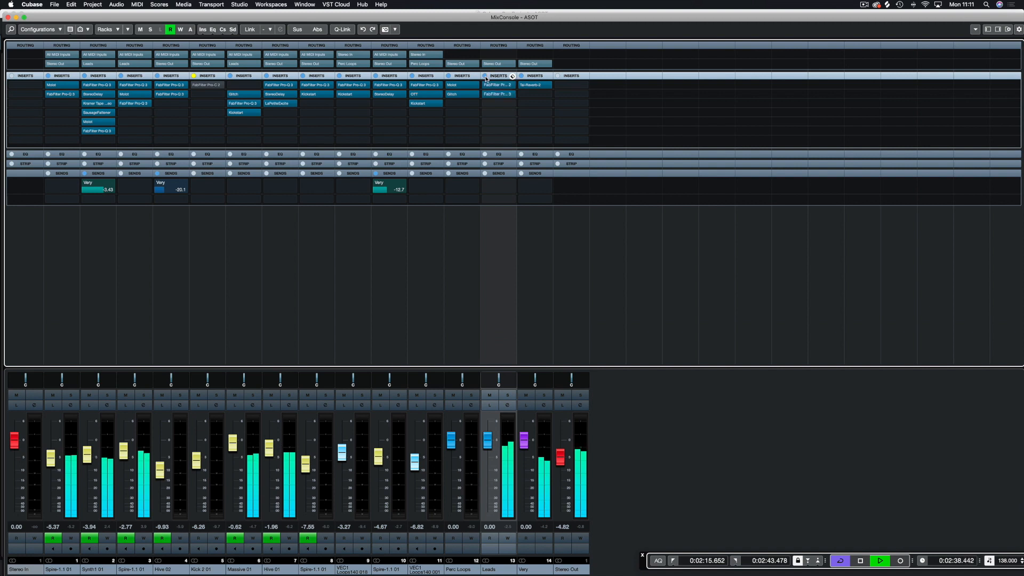
key("space")
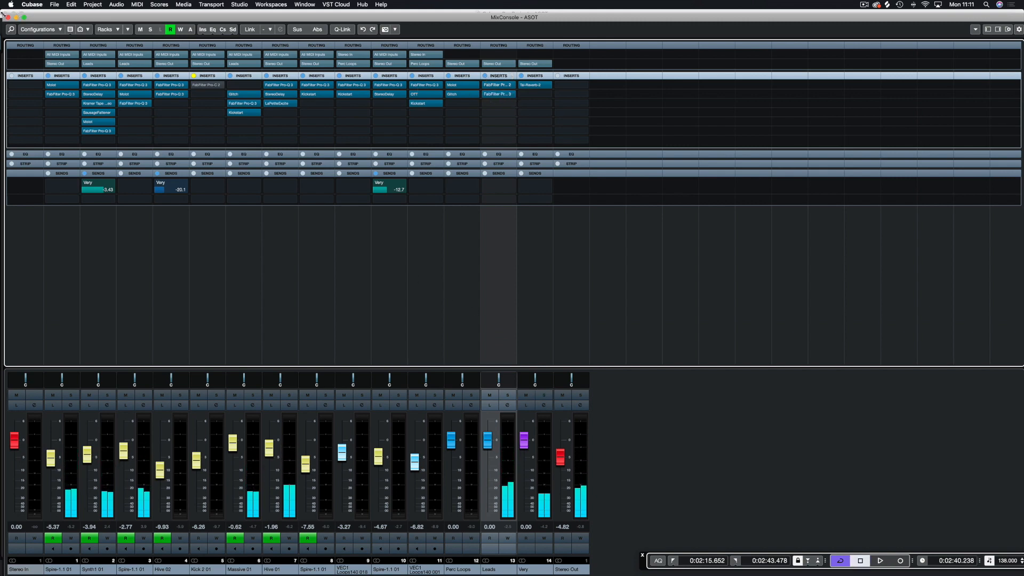
key("F3")
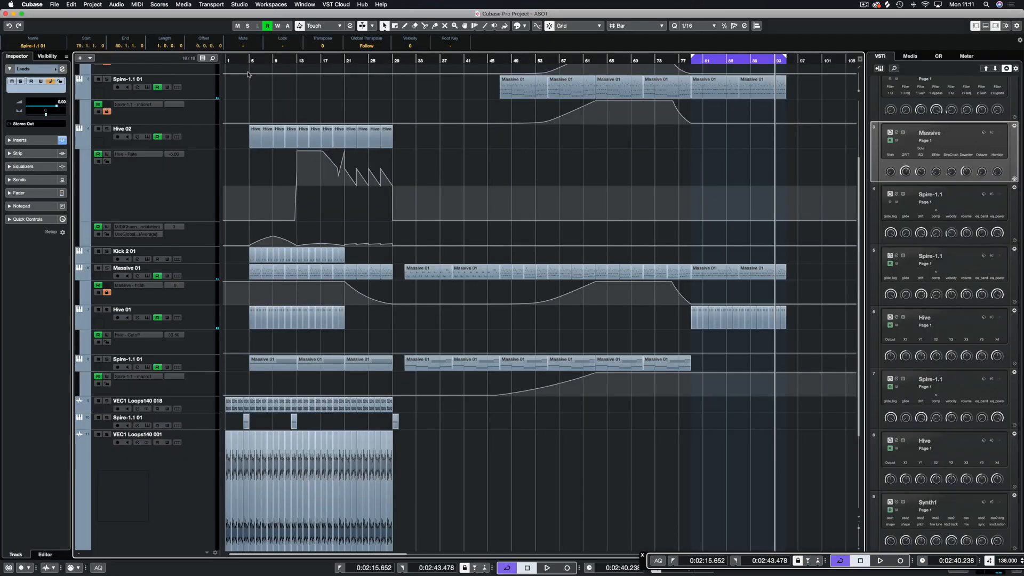
- Play the arrangement from near the start and briefly solo Hive 02 around bar 17 before restoring the full mix
left_click(225, 72)
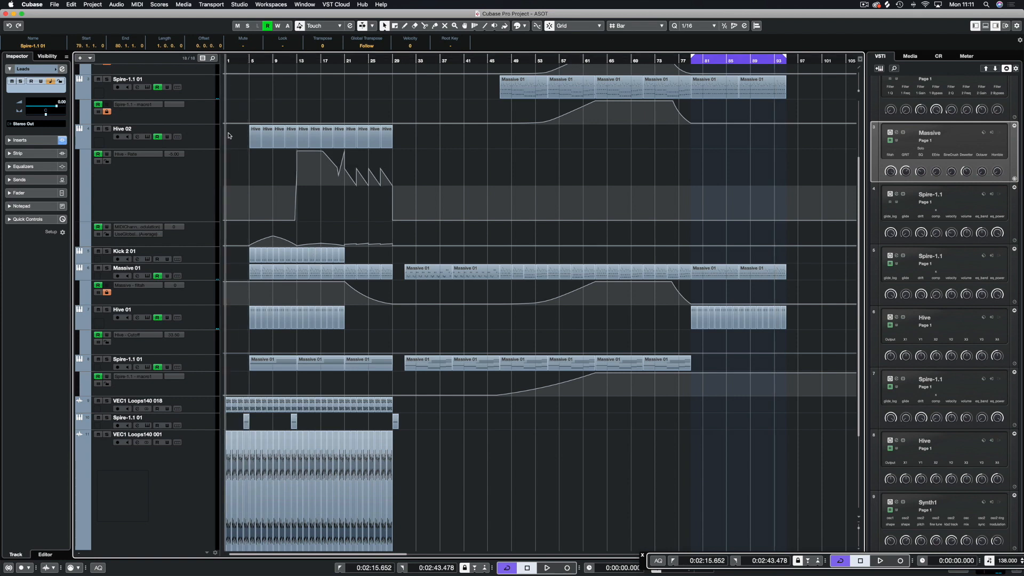
left_click(241, 61)
key("space")
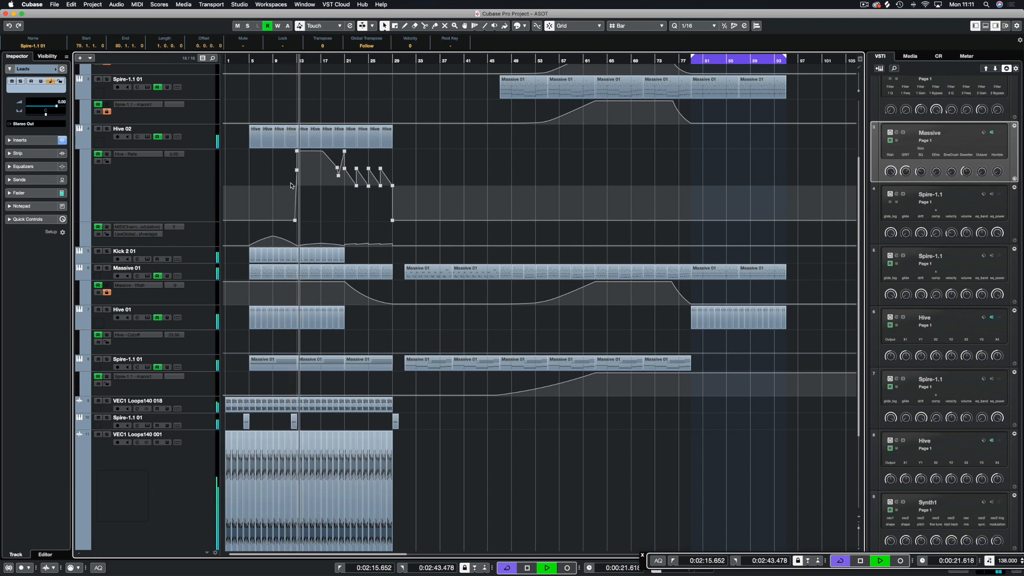
left_click(106, 129)
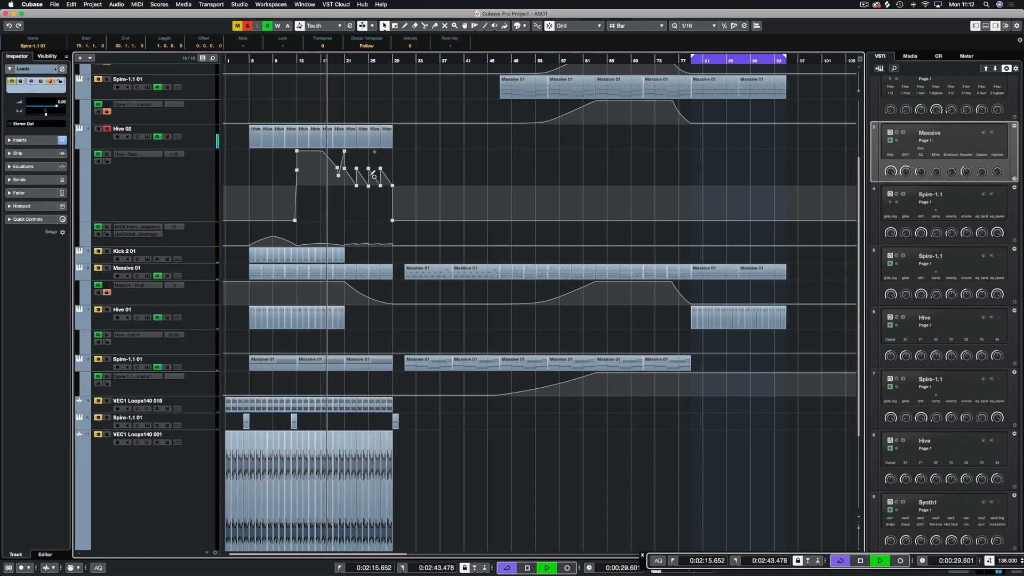
left_click(107, 129)
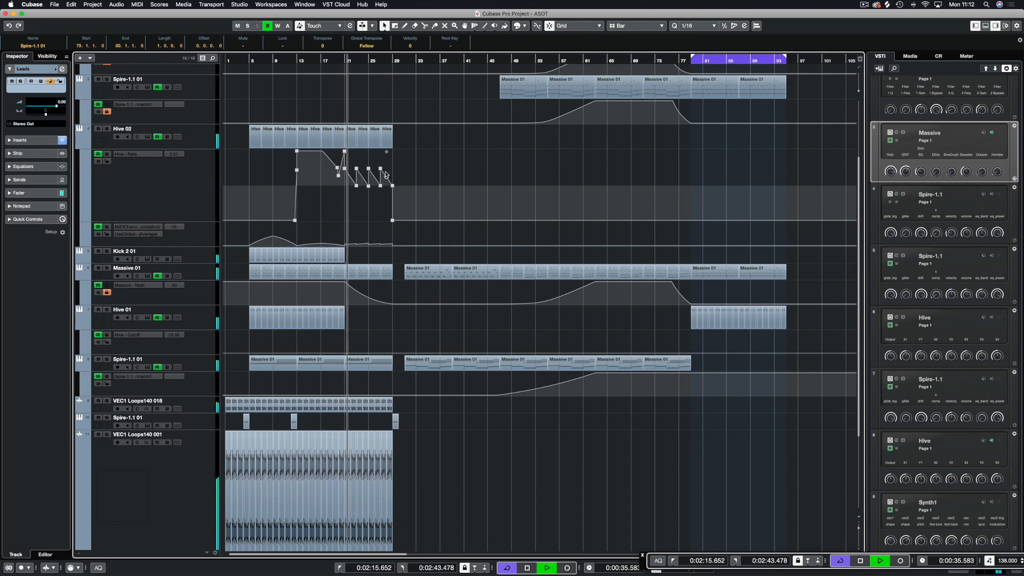
- Raise the Hive 02 channel's volume to -3.02 dB in the mixer, listen to the result and stop playback
key("F3")
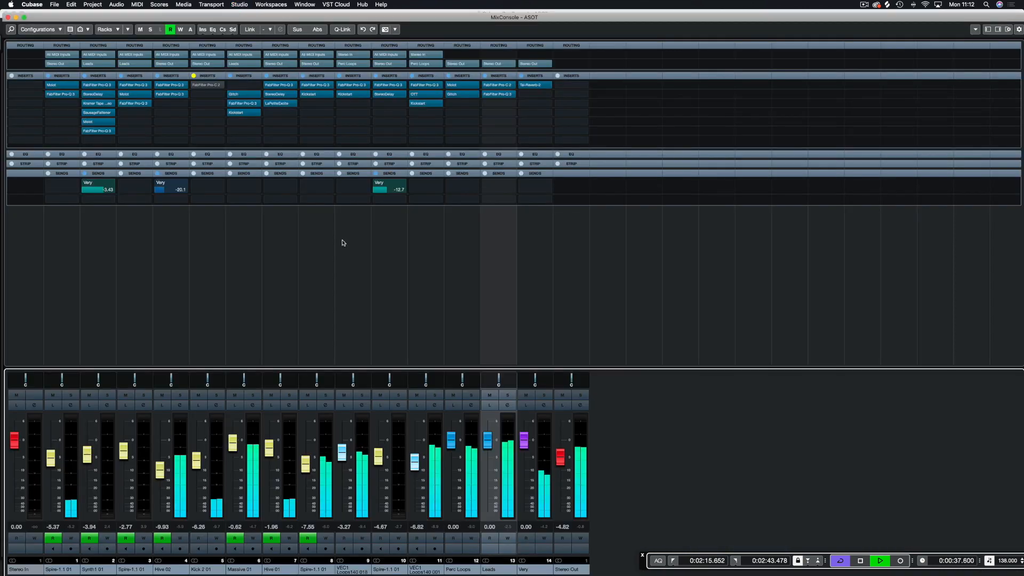
left_click_drag(164, 466, 166, 450)
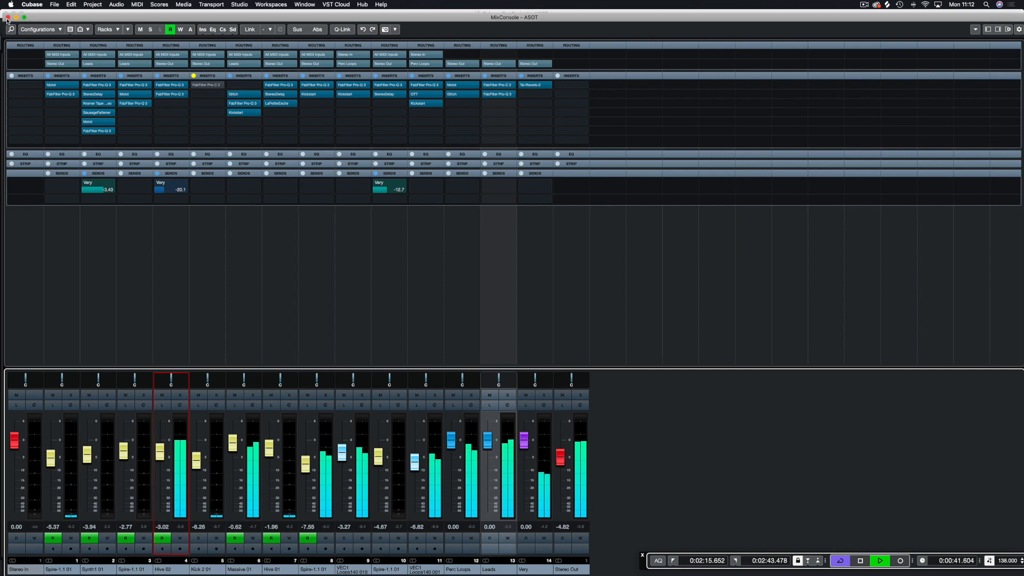
key("F3")
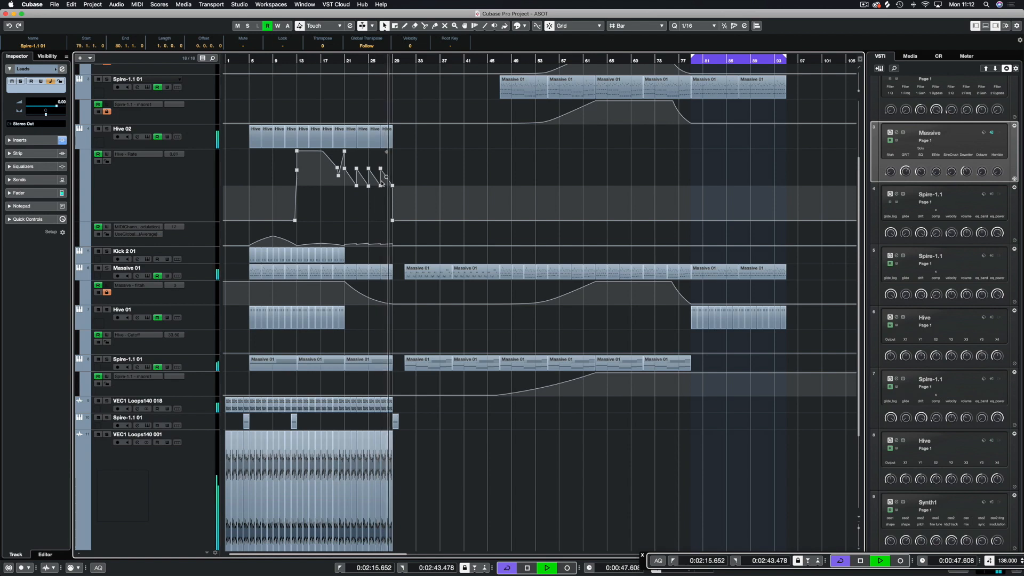
key("space")
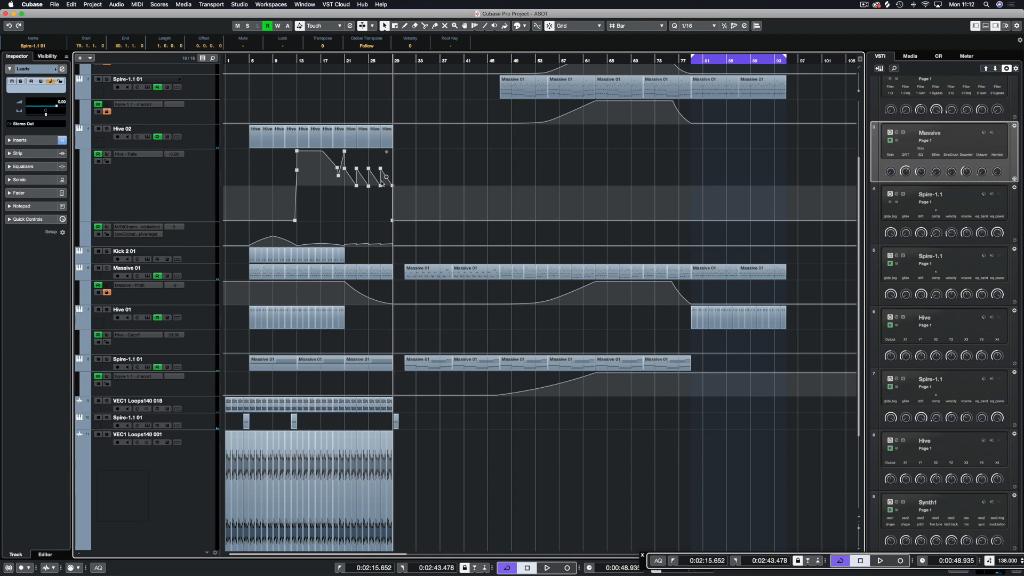
- Audition Hive 02 solo from bar 13, adding Hive 01 and Kick 2 01 to the solo, and continue past bar 21
left_click(296, 57)
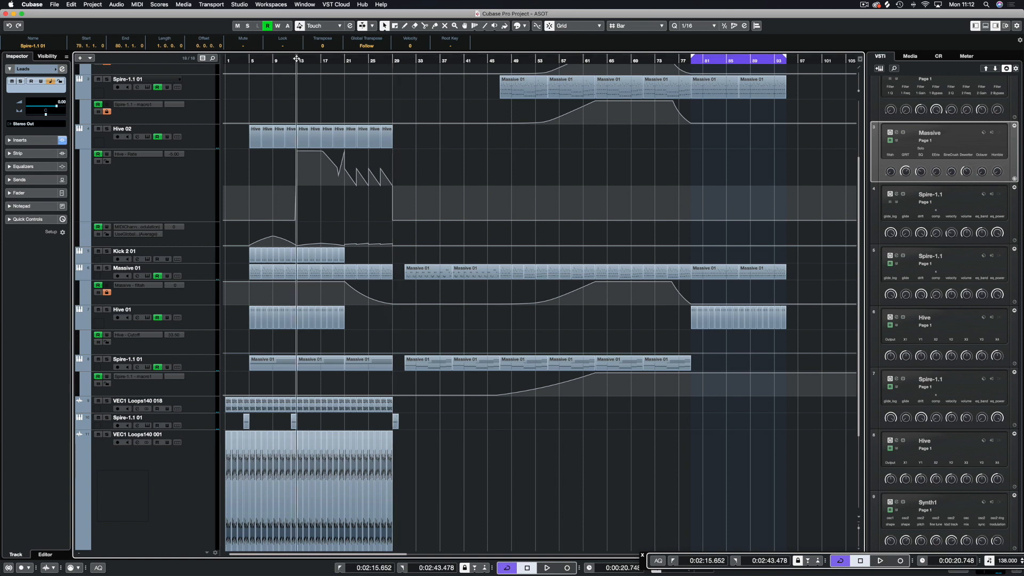
left_click(107, 129)
key("space")
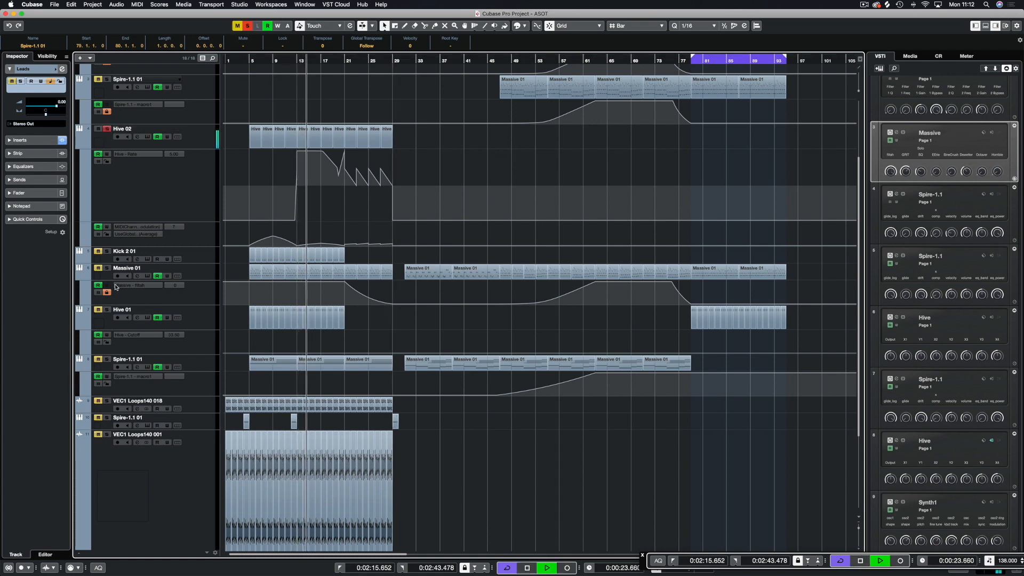
left_click(106, 309)
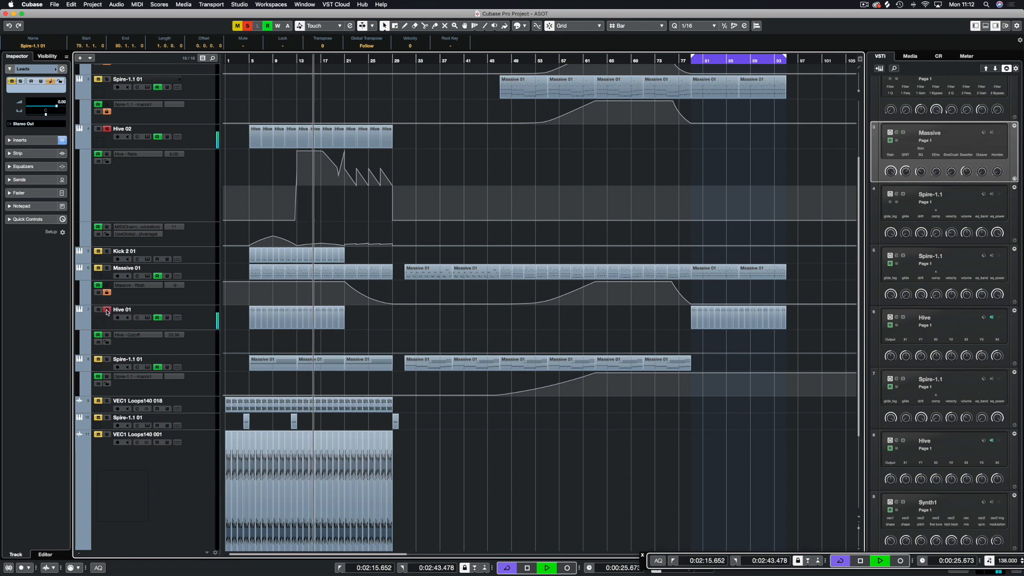
left_click(106, 268)
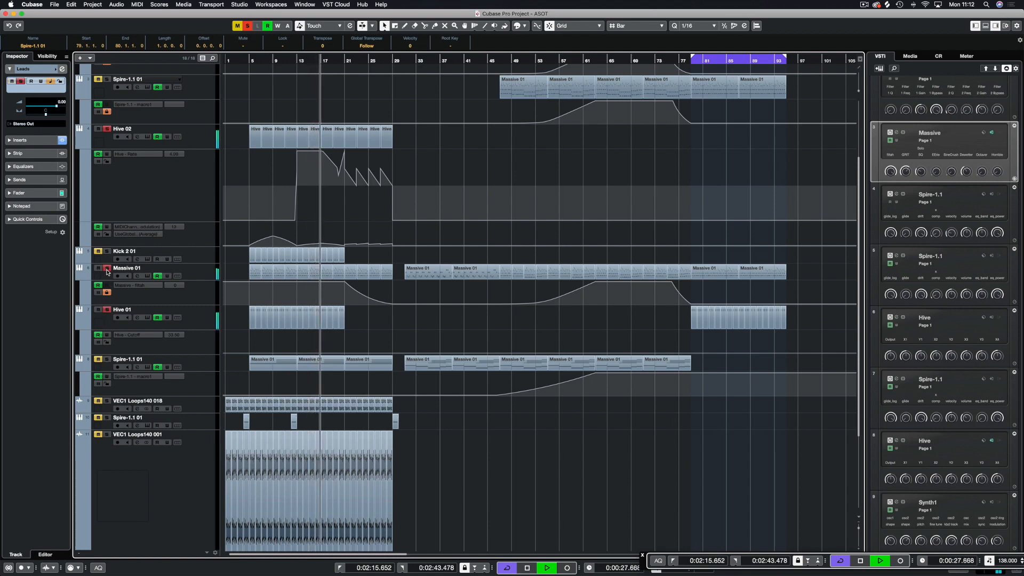
left_click(107, 268)
left_click(107, 250)
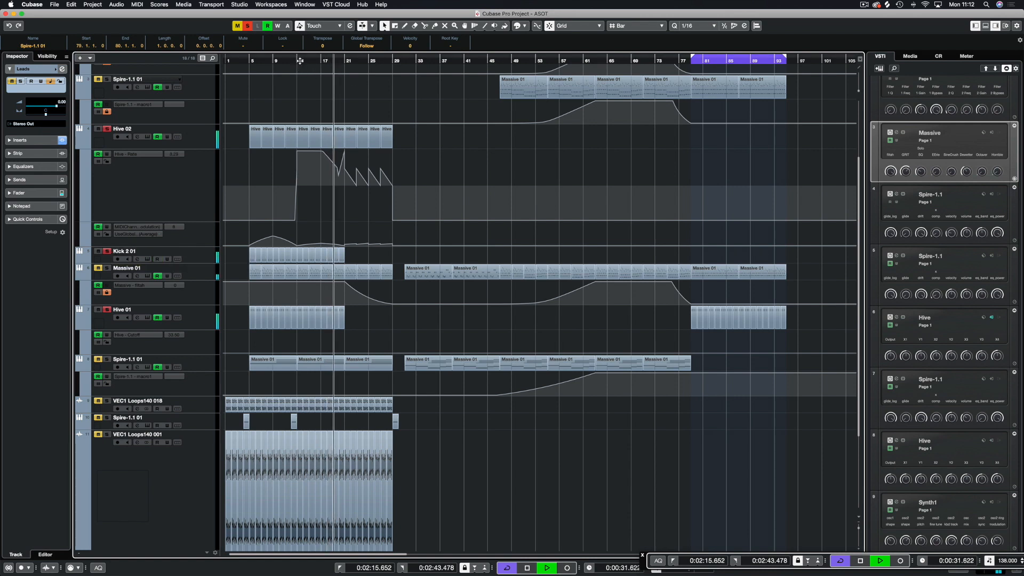
left_click(345, 60)
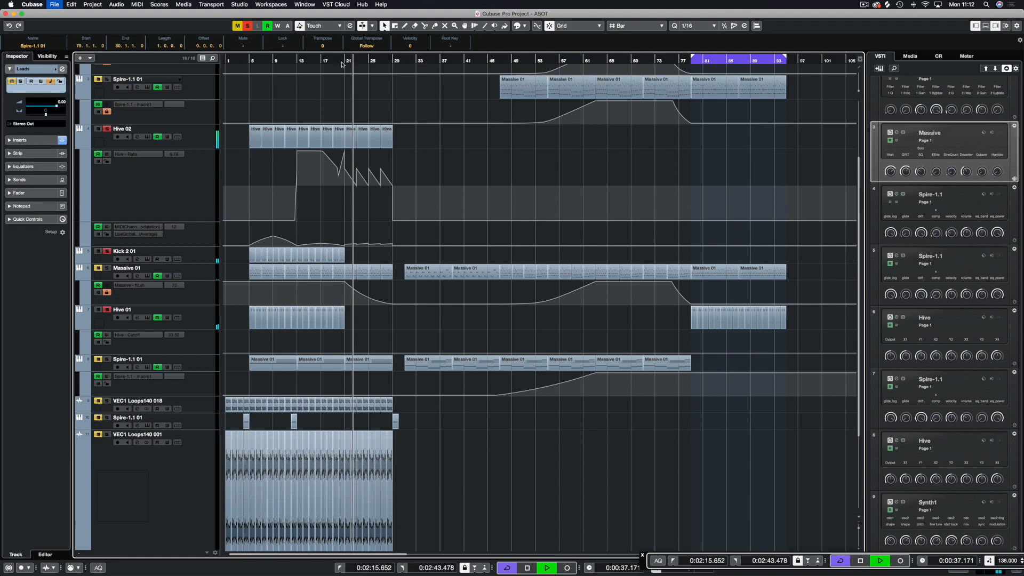
key("space")
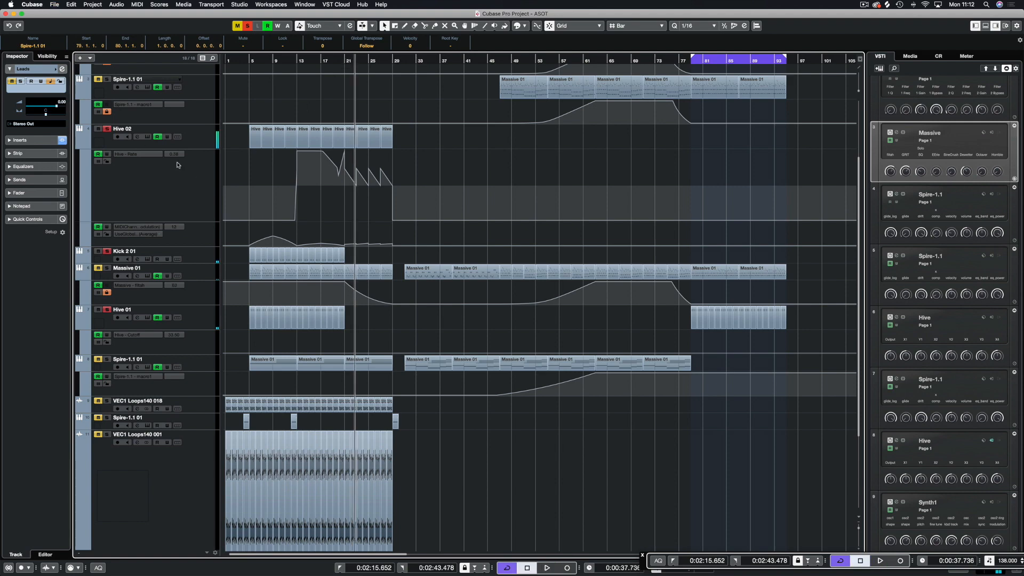
- Clear all solos, open the Hive instrument of track Hive 02 and reposition its window over the arrangement
left_click(244, 25)
left_click(182, 141)
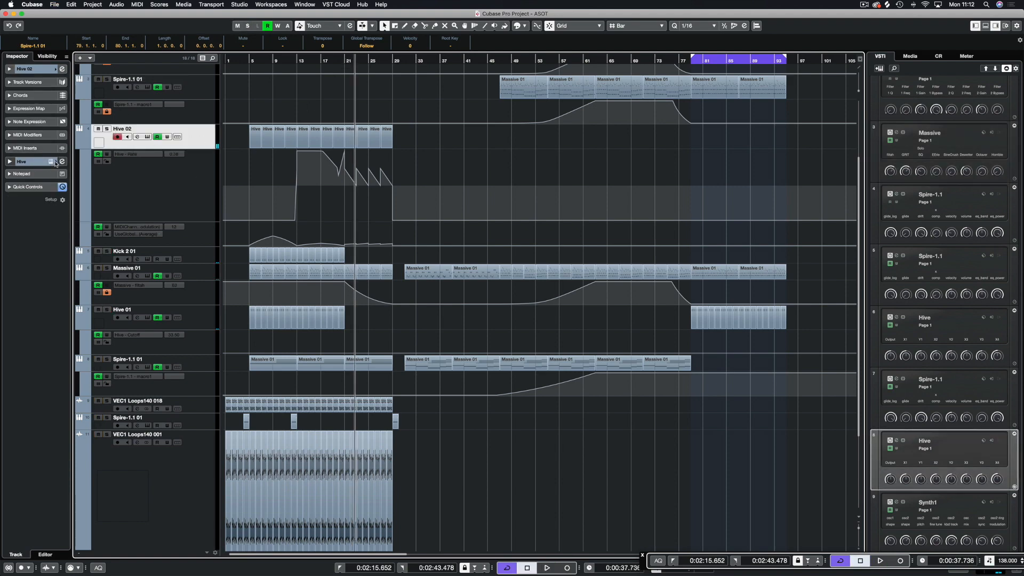
left_click_drag(465, 100, 433, 55)
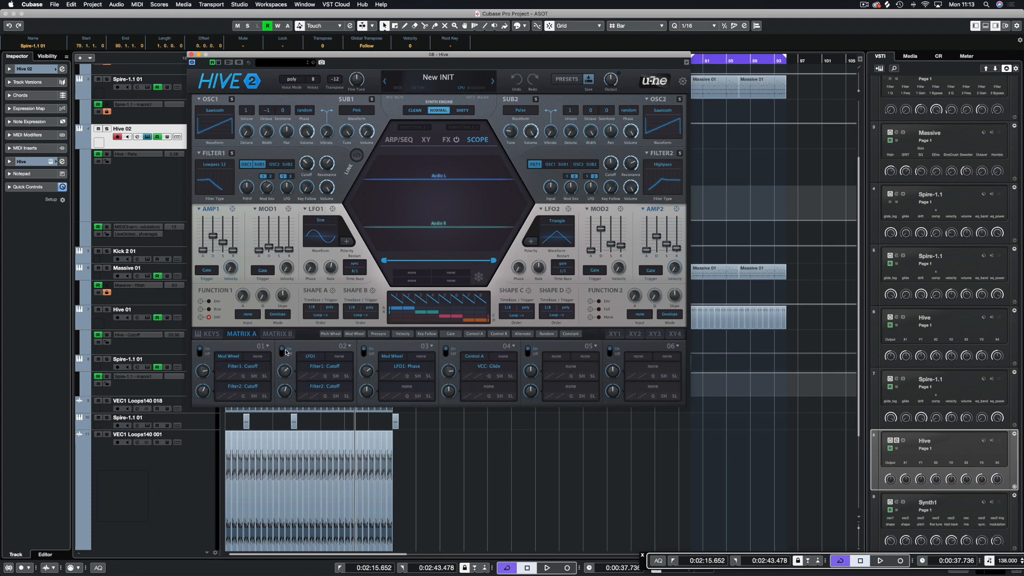
- Show Hive's keyboard view, set the mod wheel to 7.00 and close the instrument window
left_click(211, 334)
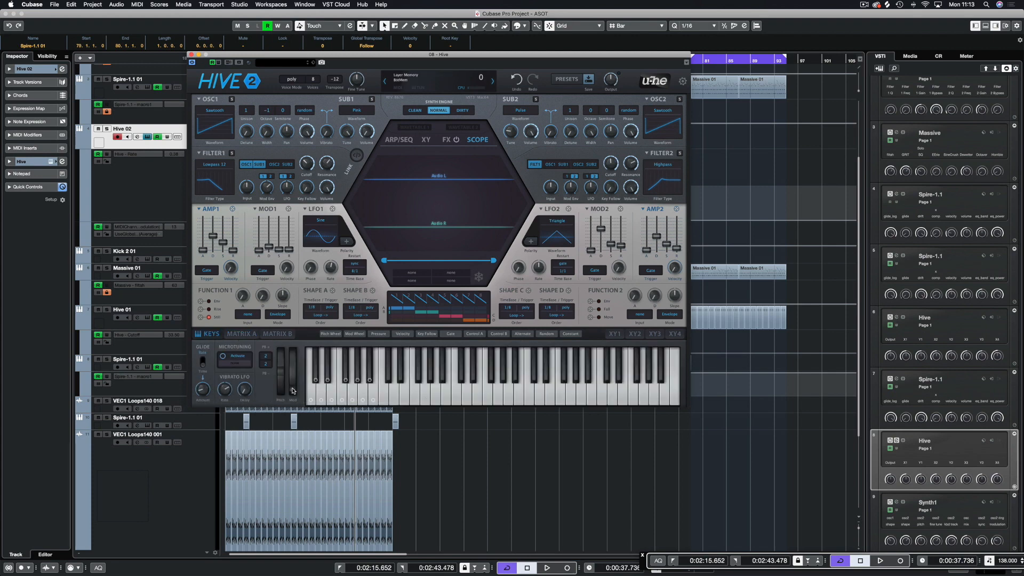
key("KP_1")
key("space")
left_click_drag(293, 391, 293, 387)
key("space")
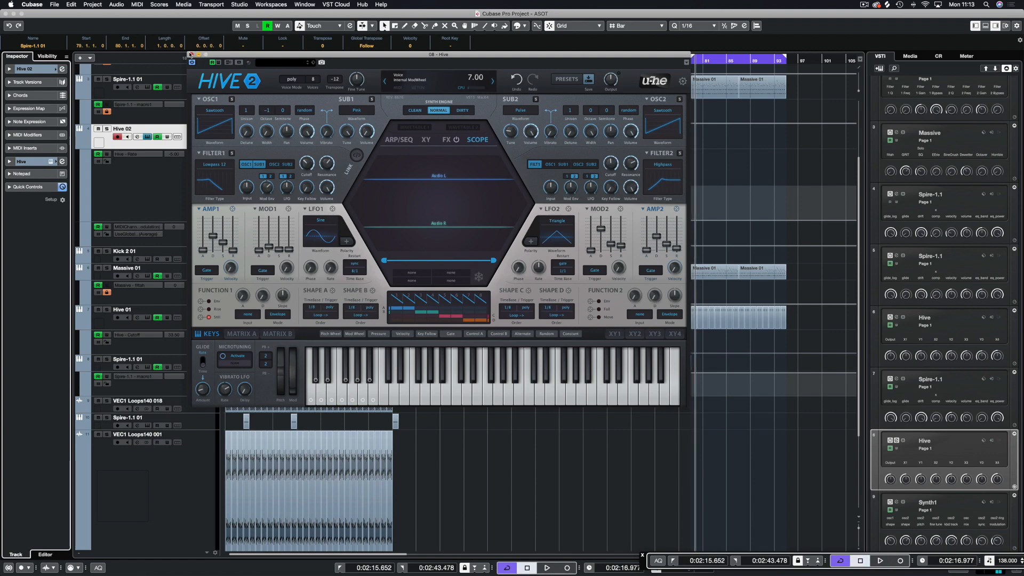
left_click(190, 54)
- Loop the Hive 02 clip between bars 7 and 9, solo its track and play it
left_click(298, 134)
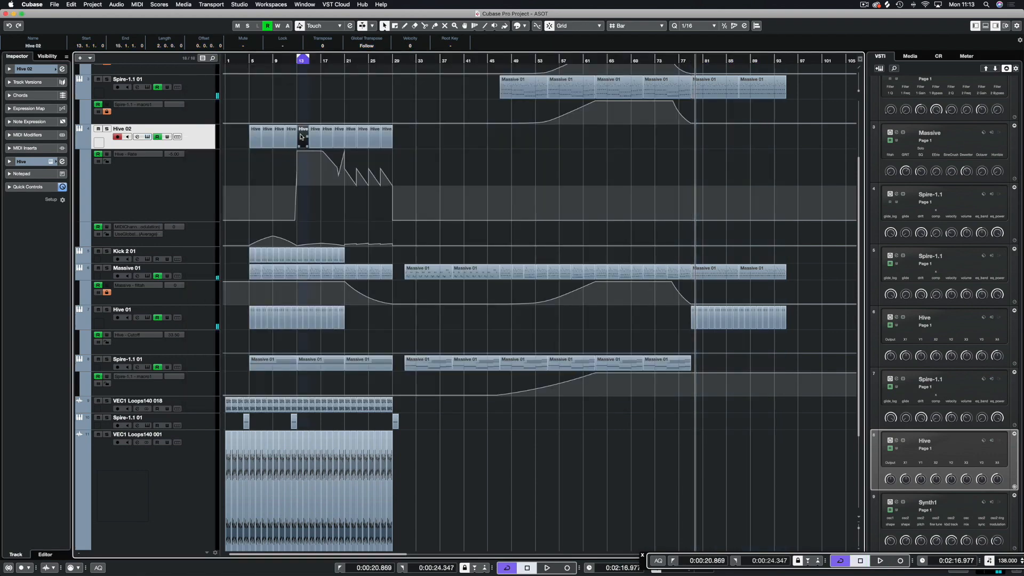
left_click(267, 136)
key("KP_1")
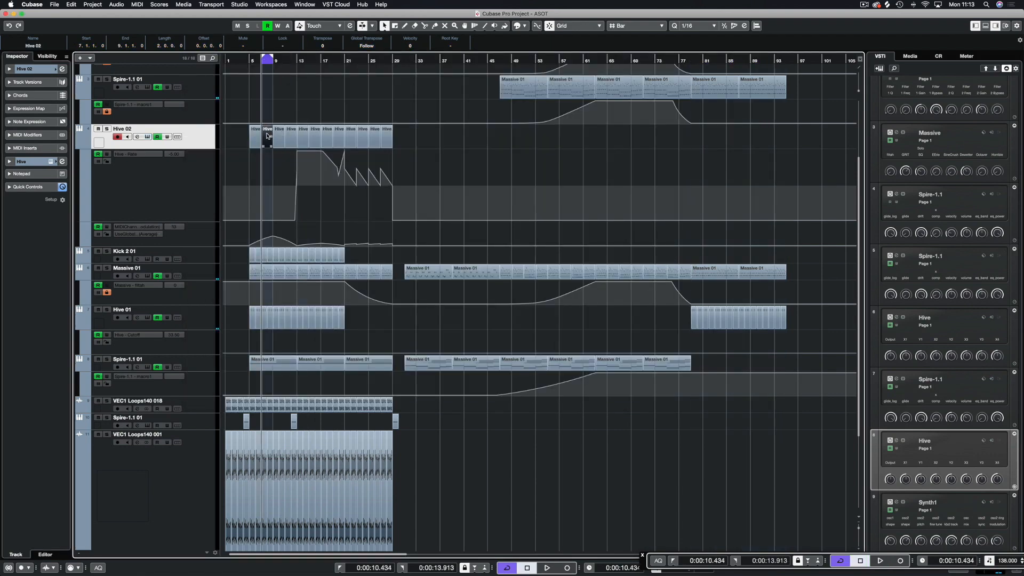
key("space")
key("s")
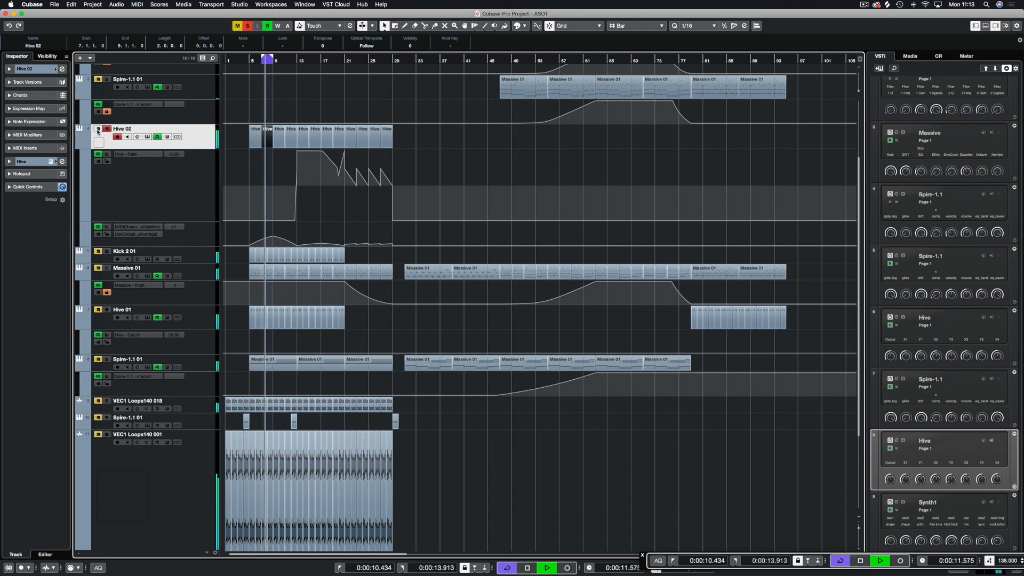
- Open Hive for track Hive 02, sweep its mod wheel during loop playback down to 0.00, stop playback and close the instrument window
left_click(51, 161)
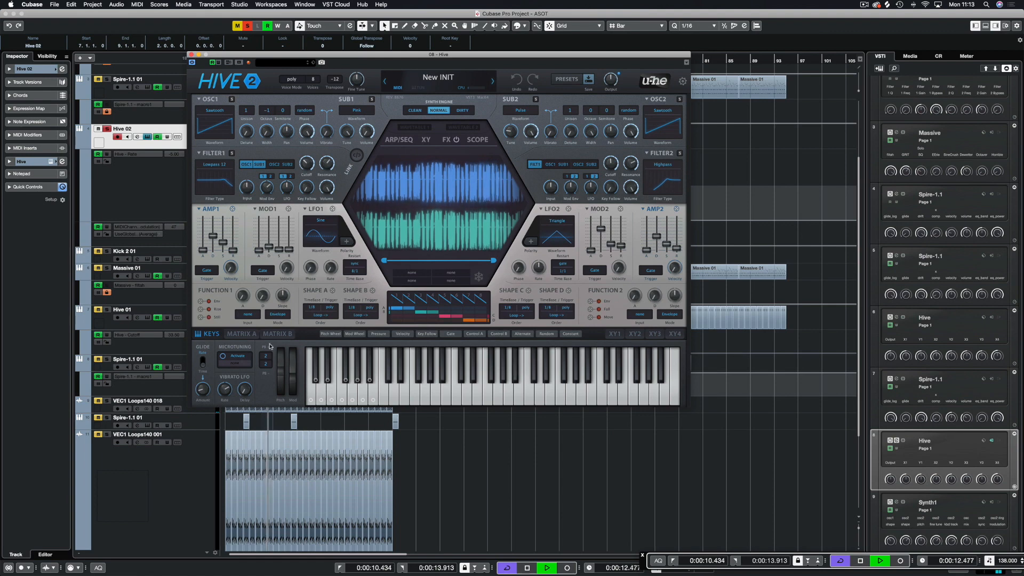
left_click(293, 383)
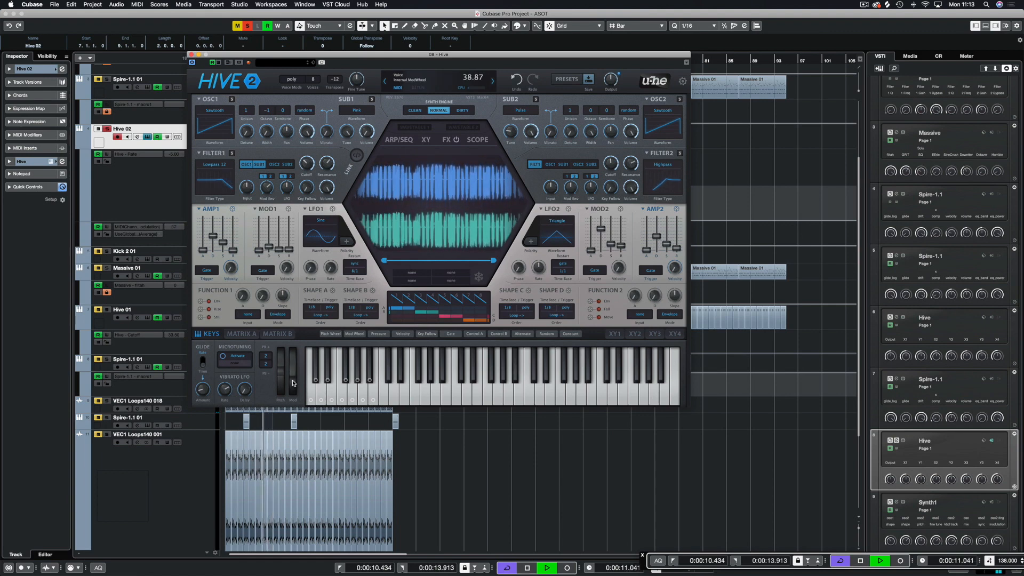
left_click_drag(293, 383, 277, 451)
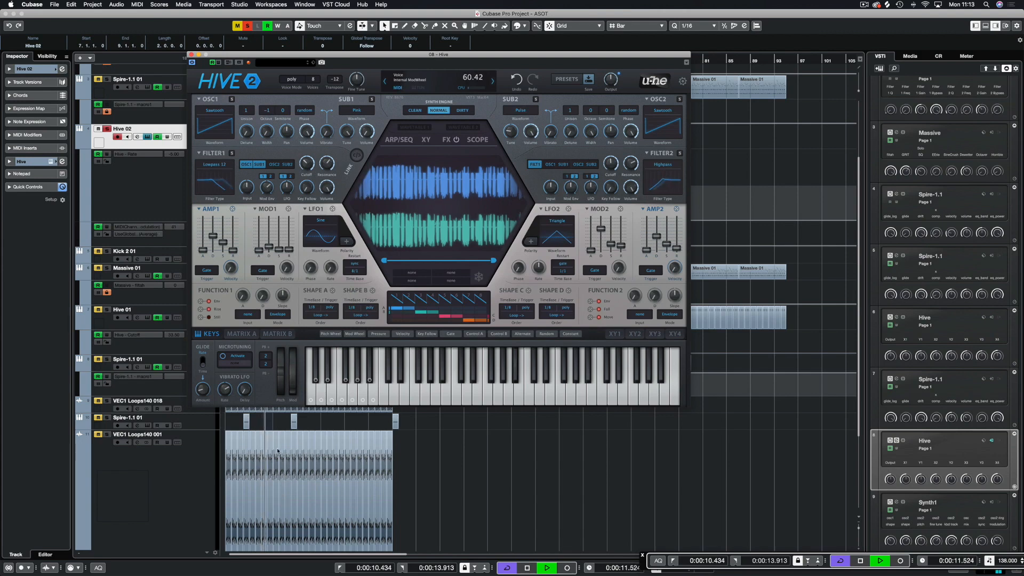
key("space")
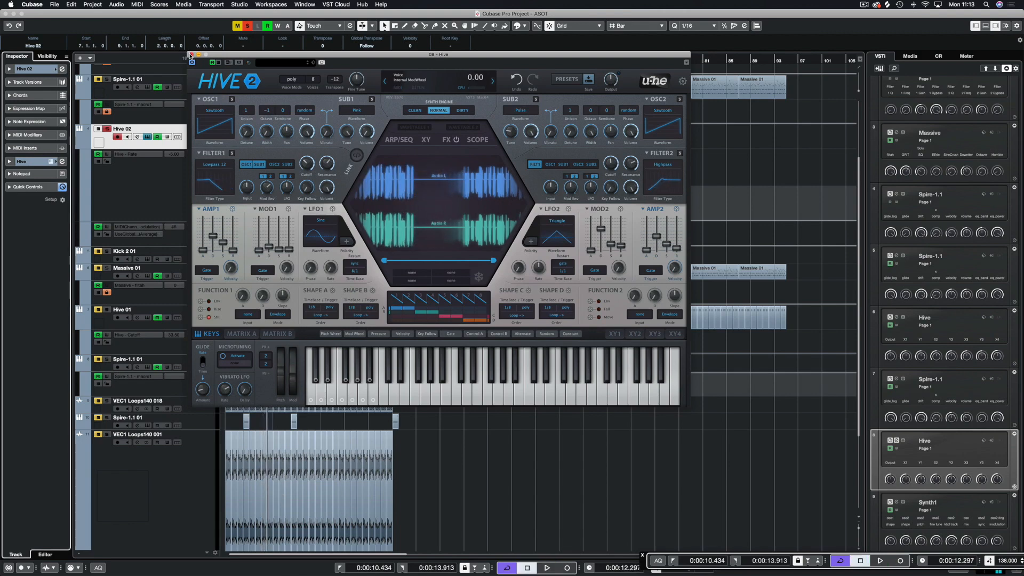
left_click(191, 54)
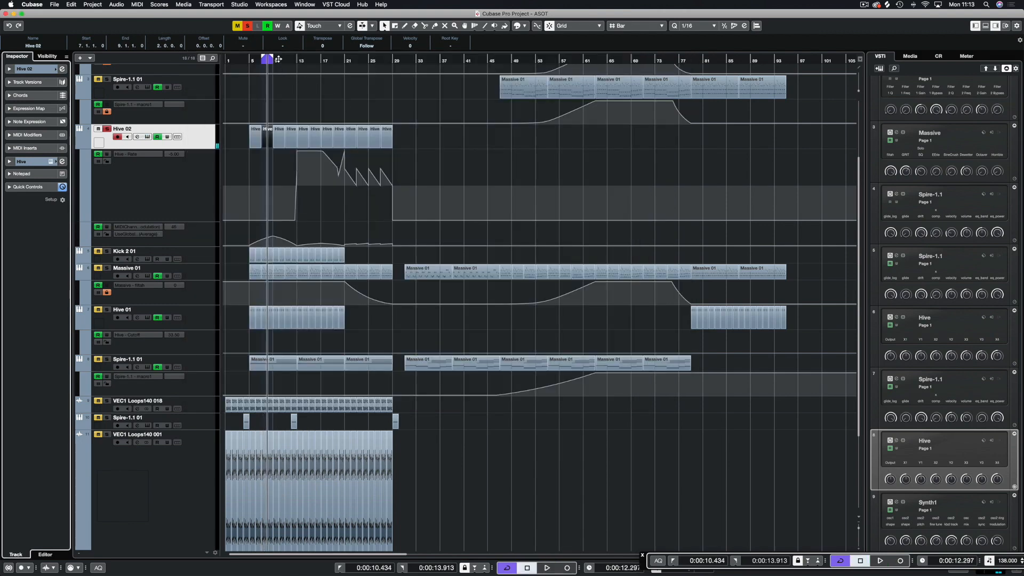
- Collapse the loop range to bar 7 and clear all solos and mutes in the project
left_click_drag(273, 56, 262, 57)
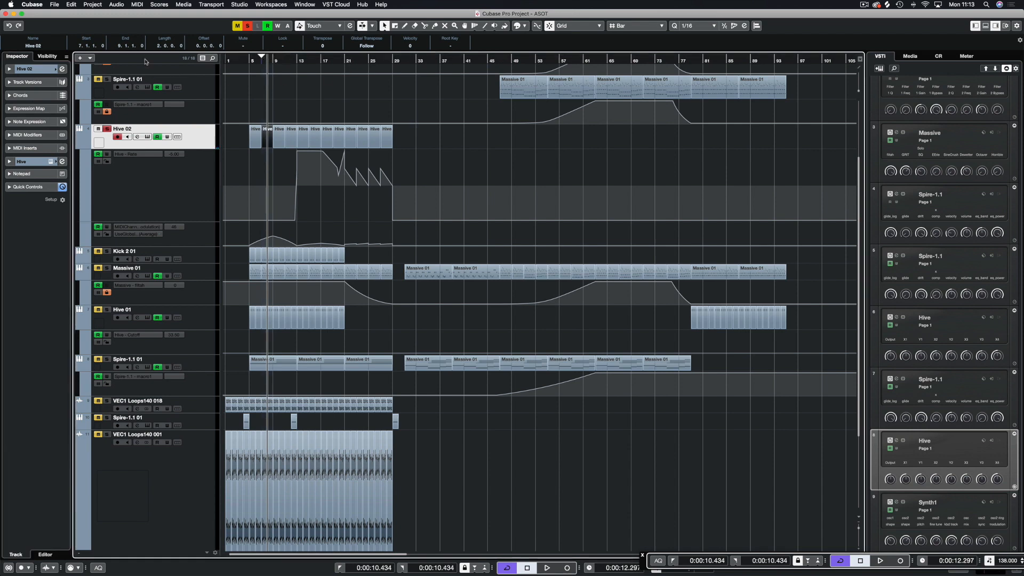
left_click(247, 25)
left_click(238, 26)
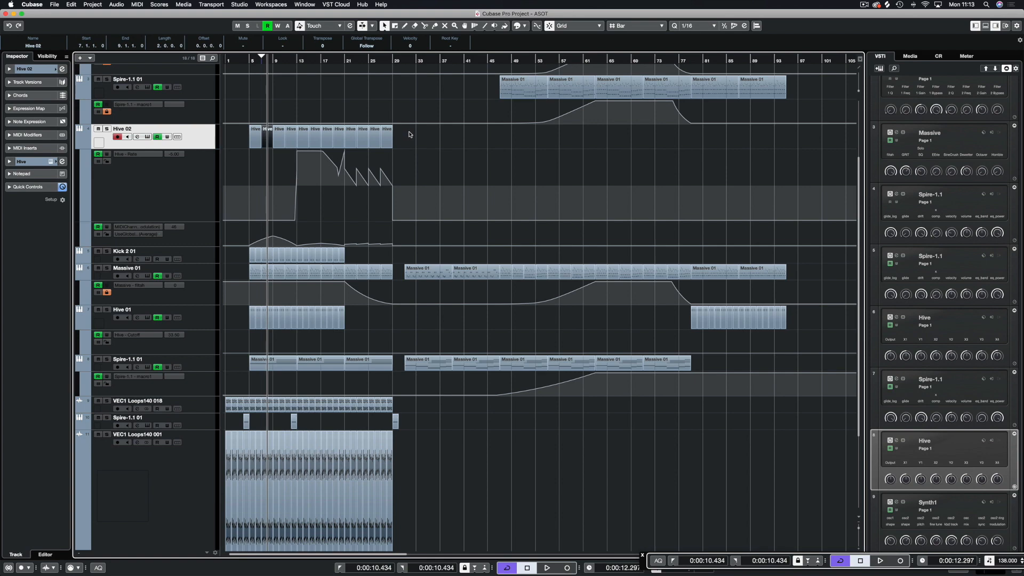
scroll(482, 135, "up", 3)
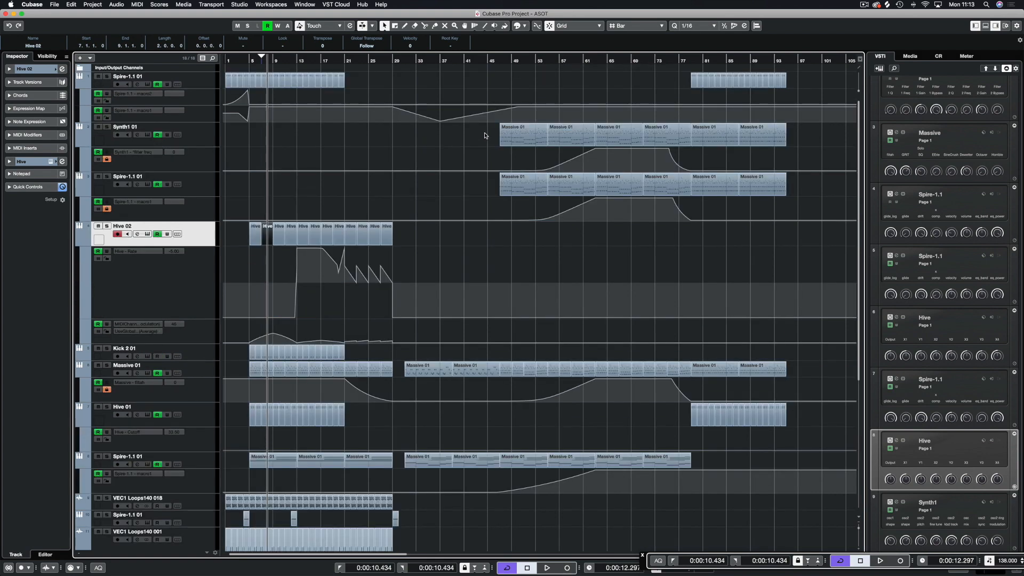